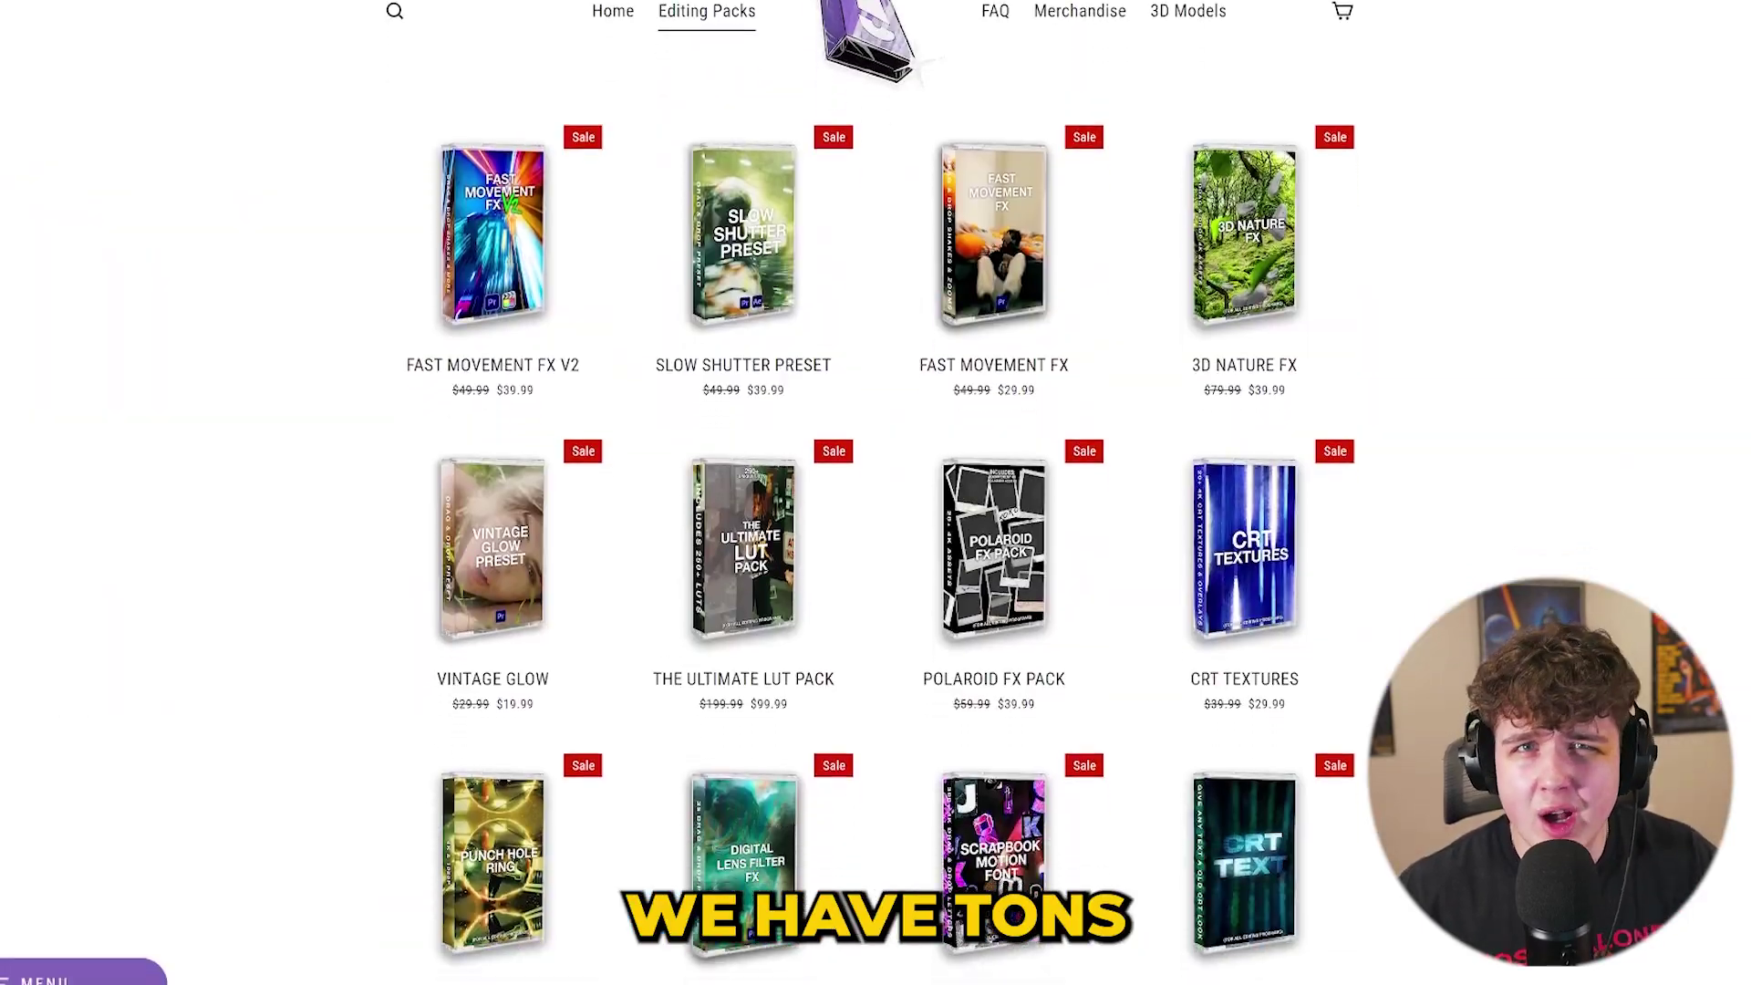
Look through the editing packs catalogue and the Polaroid FX Pack, Slow Shutter Preset and 3D Lean FX product pages.
scroll(875, 492, "down", 5)
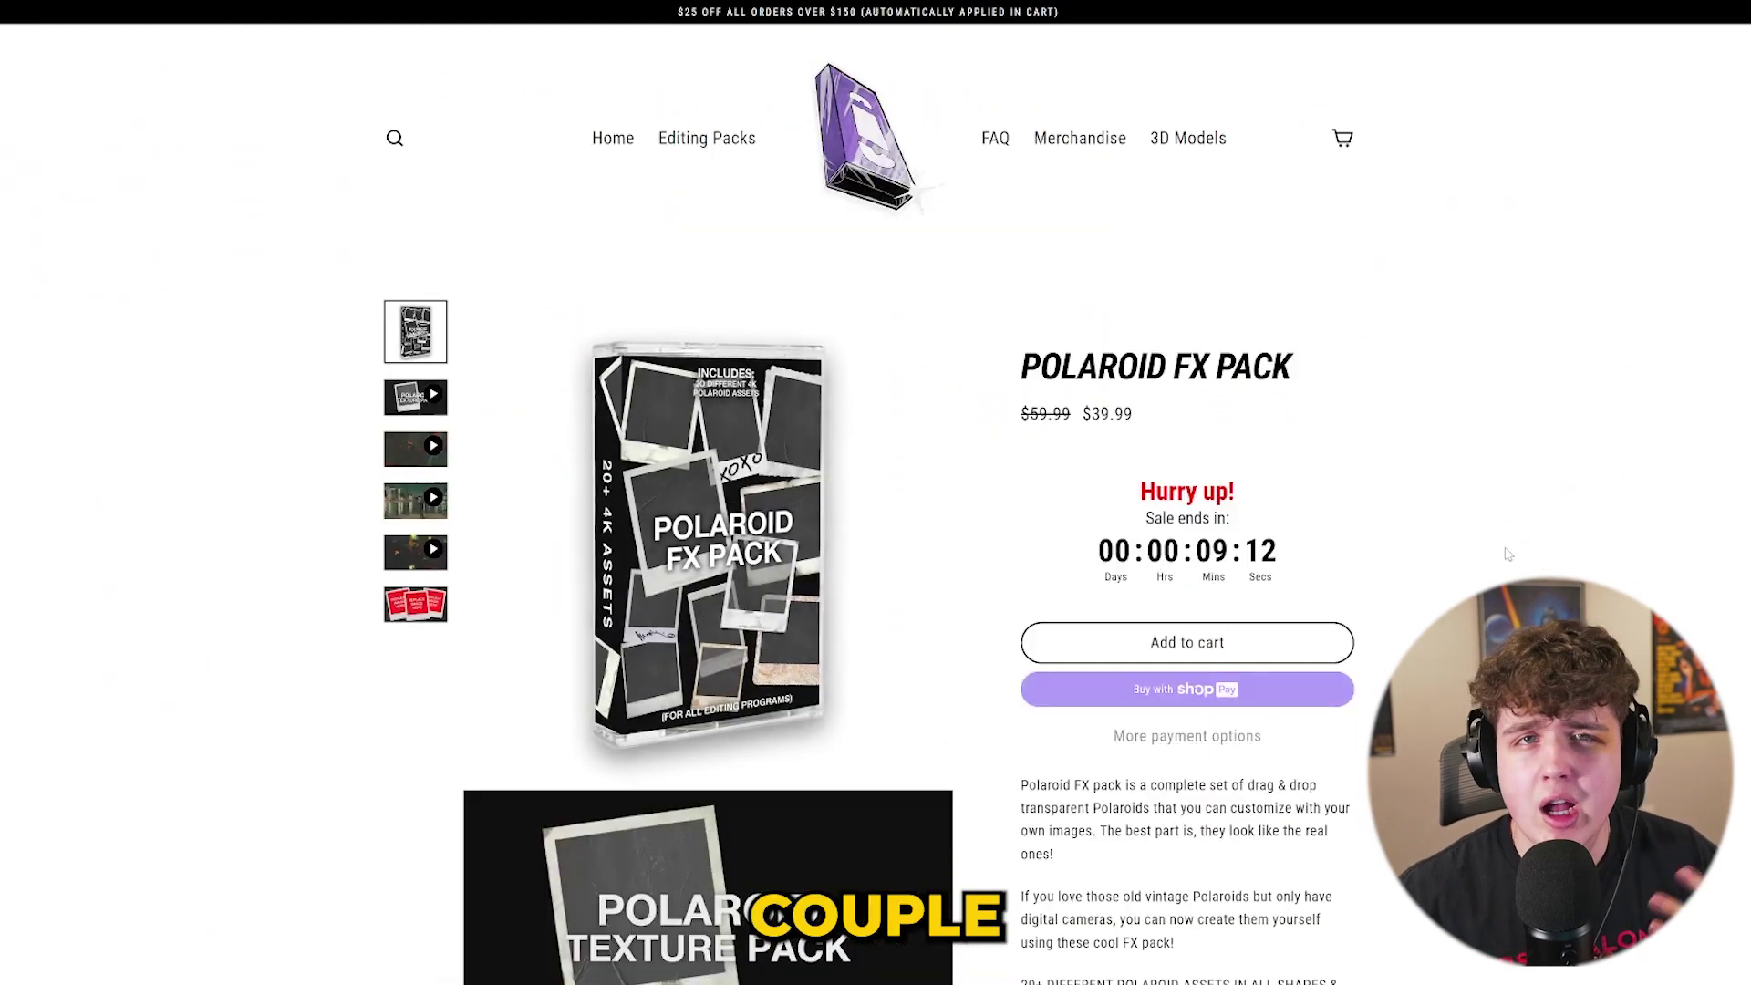
scroll(1511, 555, "down", 3)
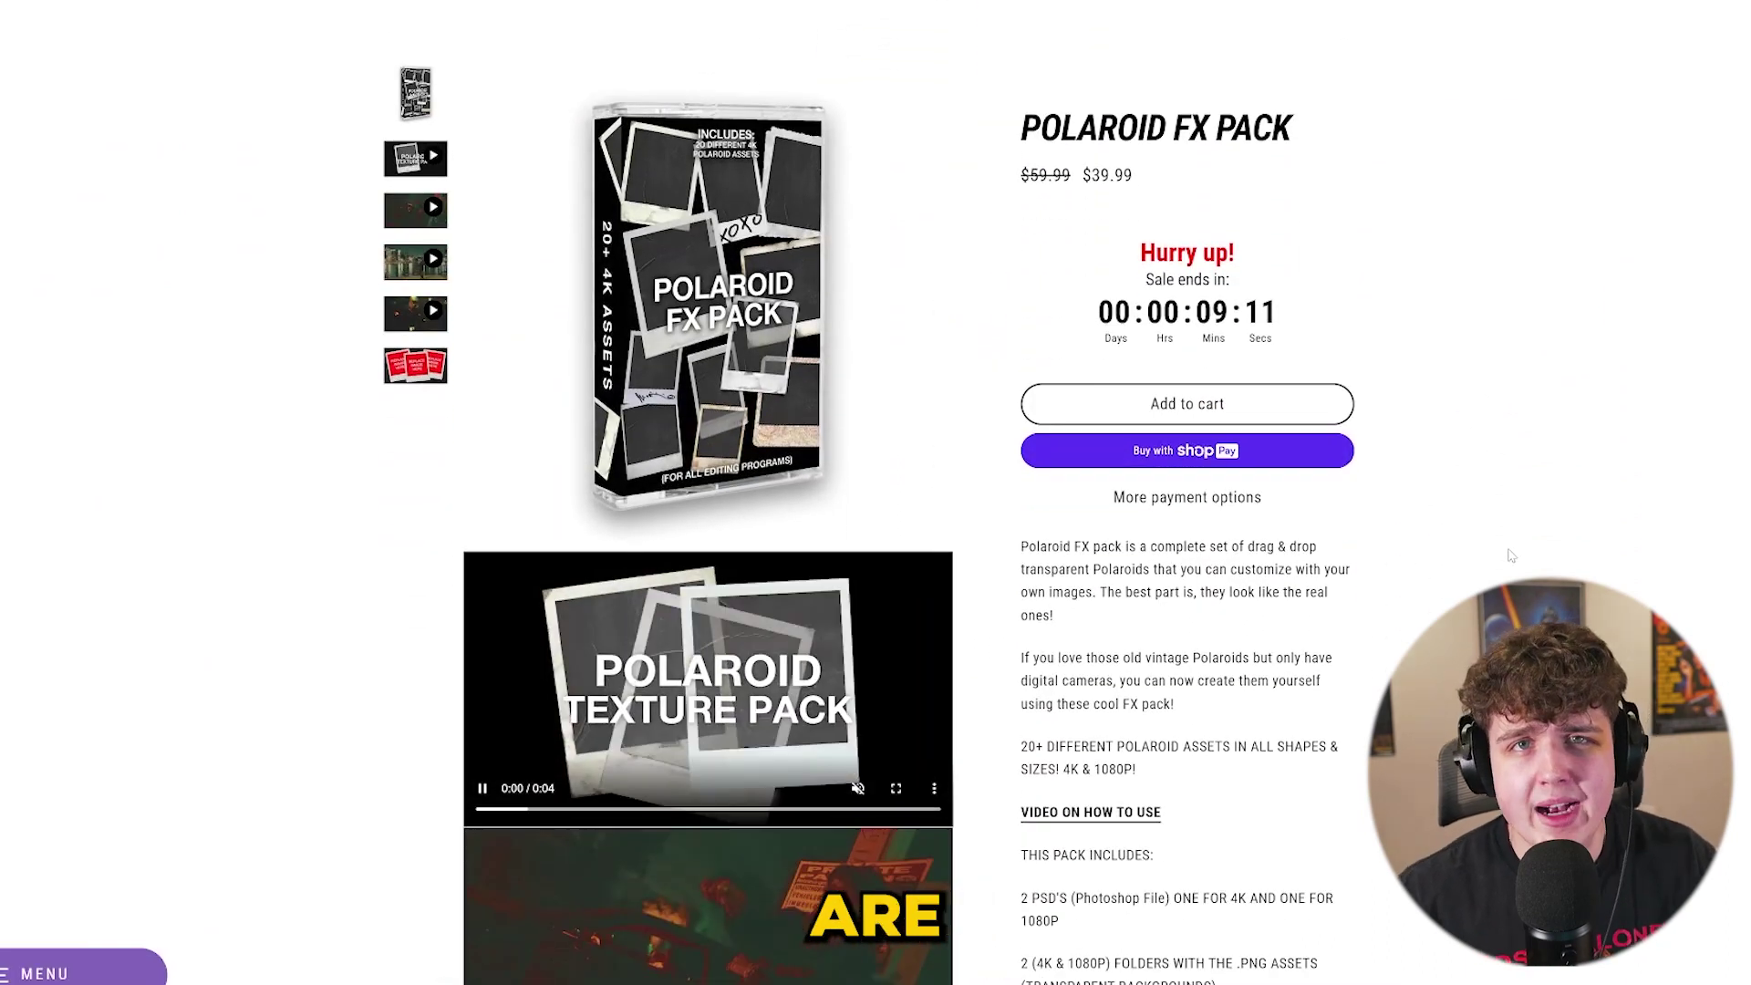
scroll(1511, 555, "down", 2)
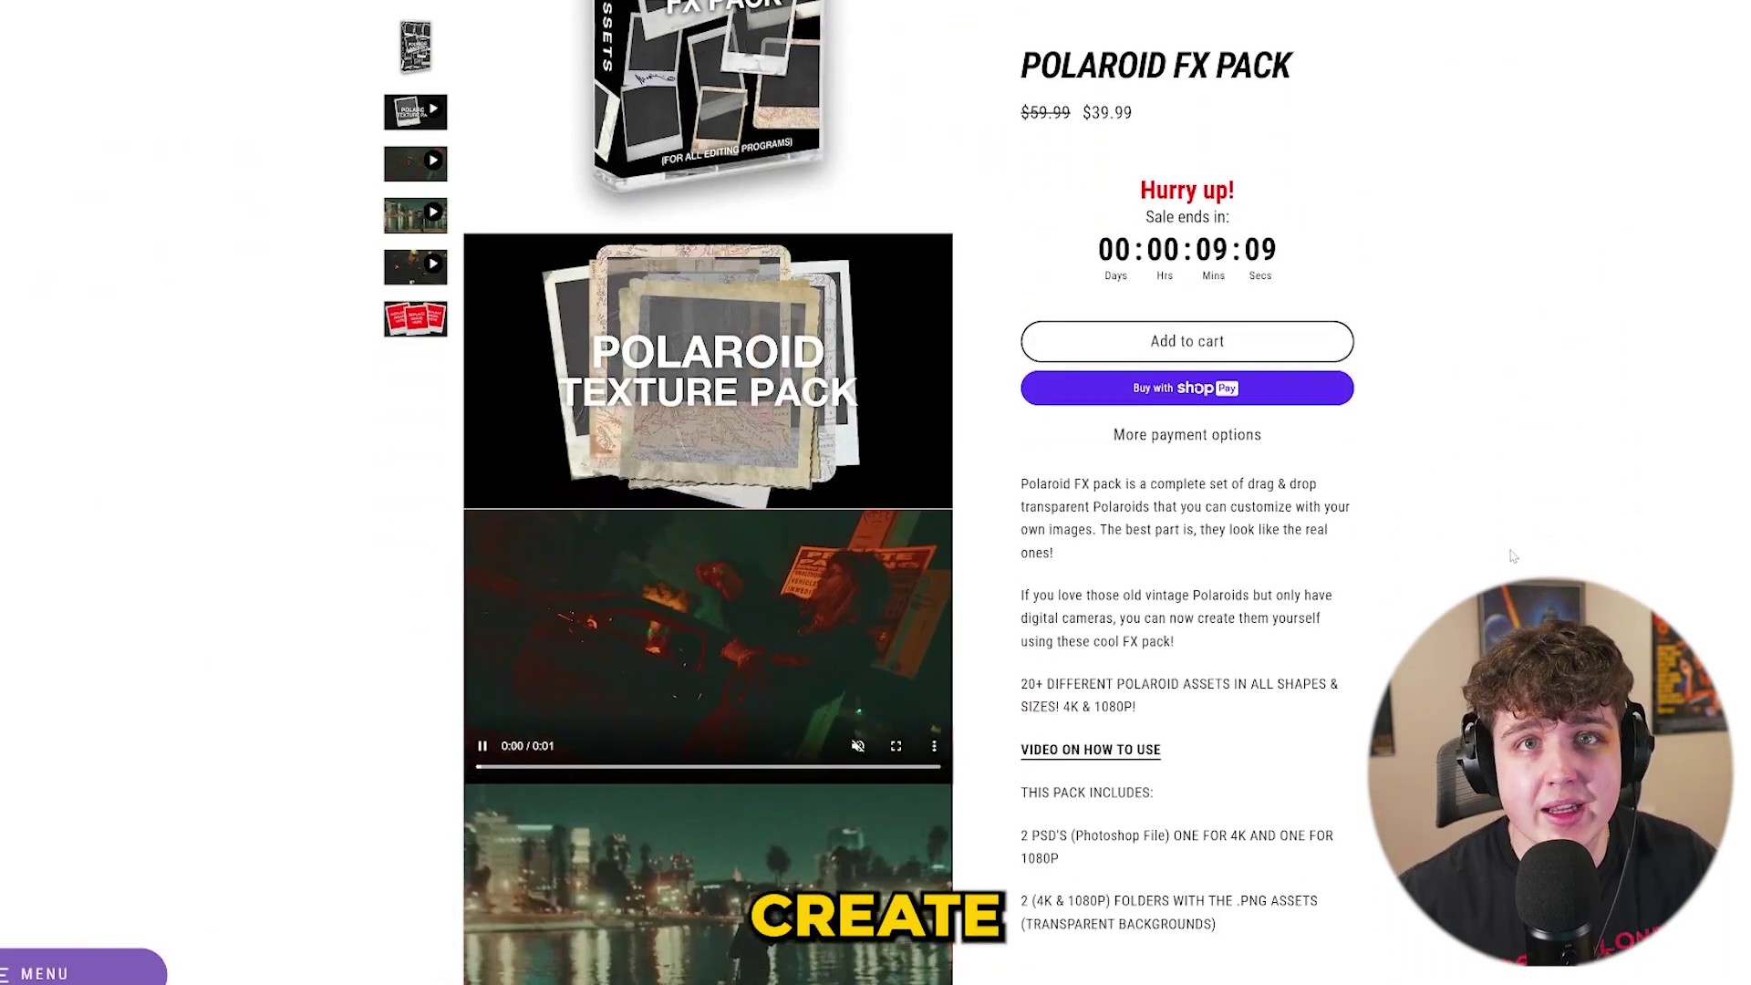
scroll(1511, 555, "down", 4)
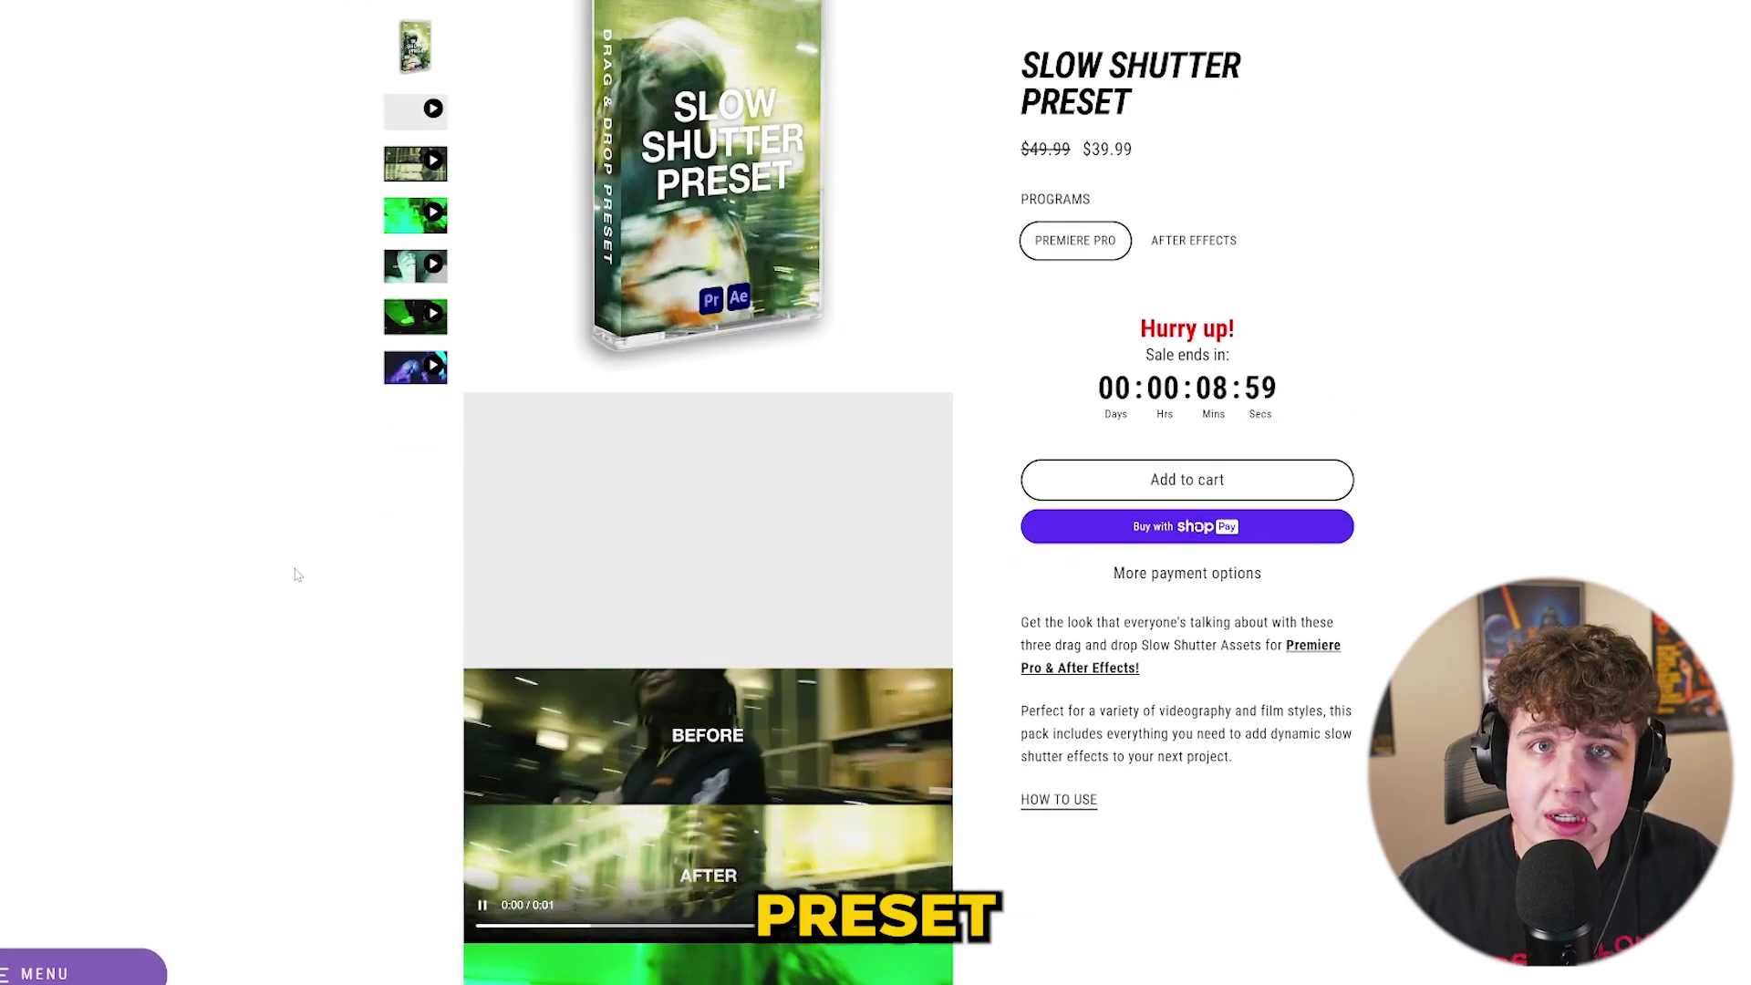
scroll(293, 574, "down", 3)
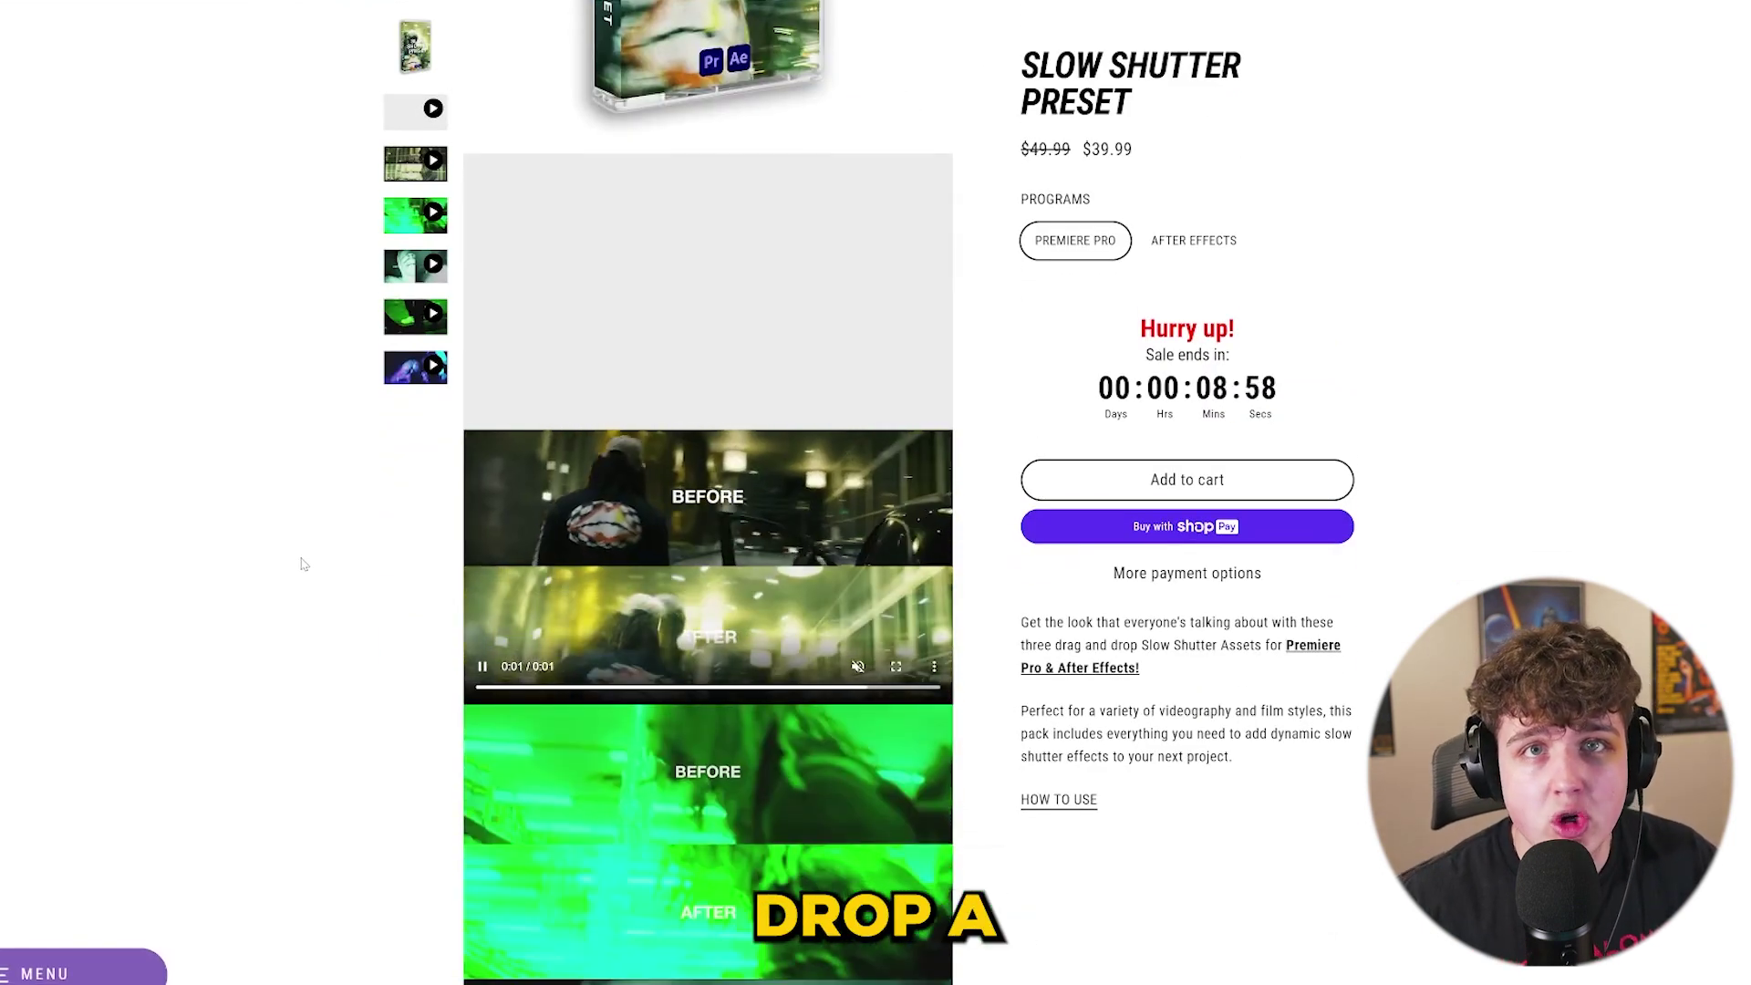
scroll(306, 562, "down", 5)
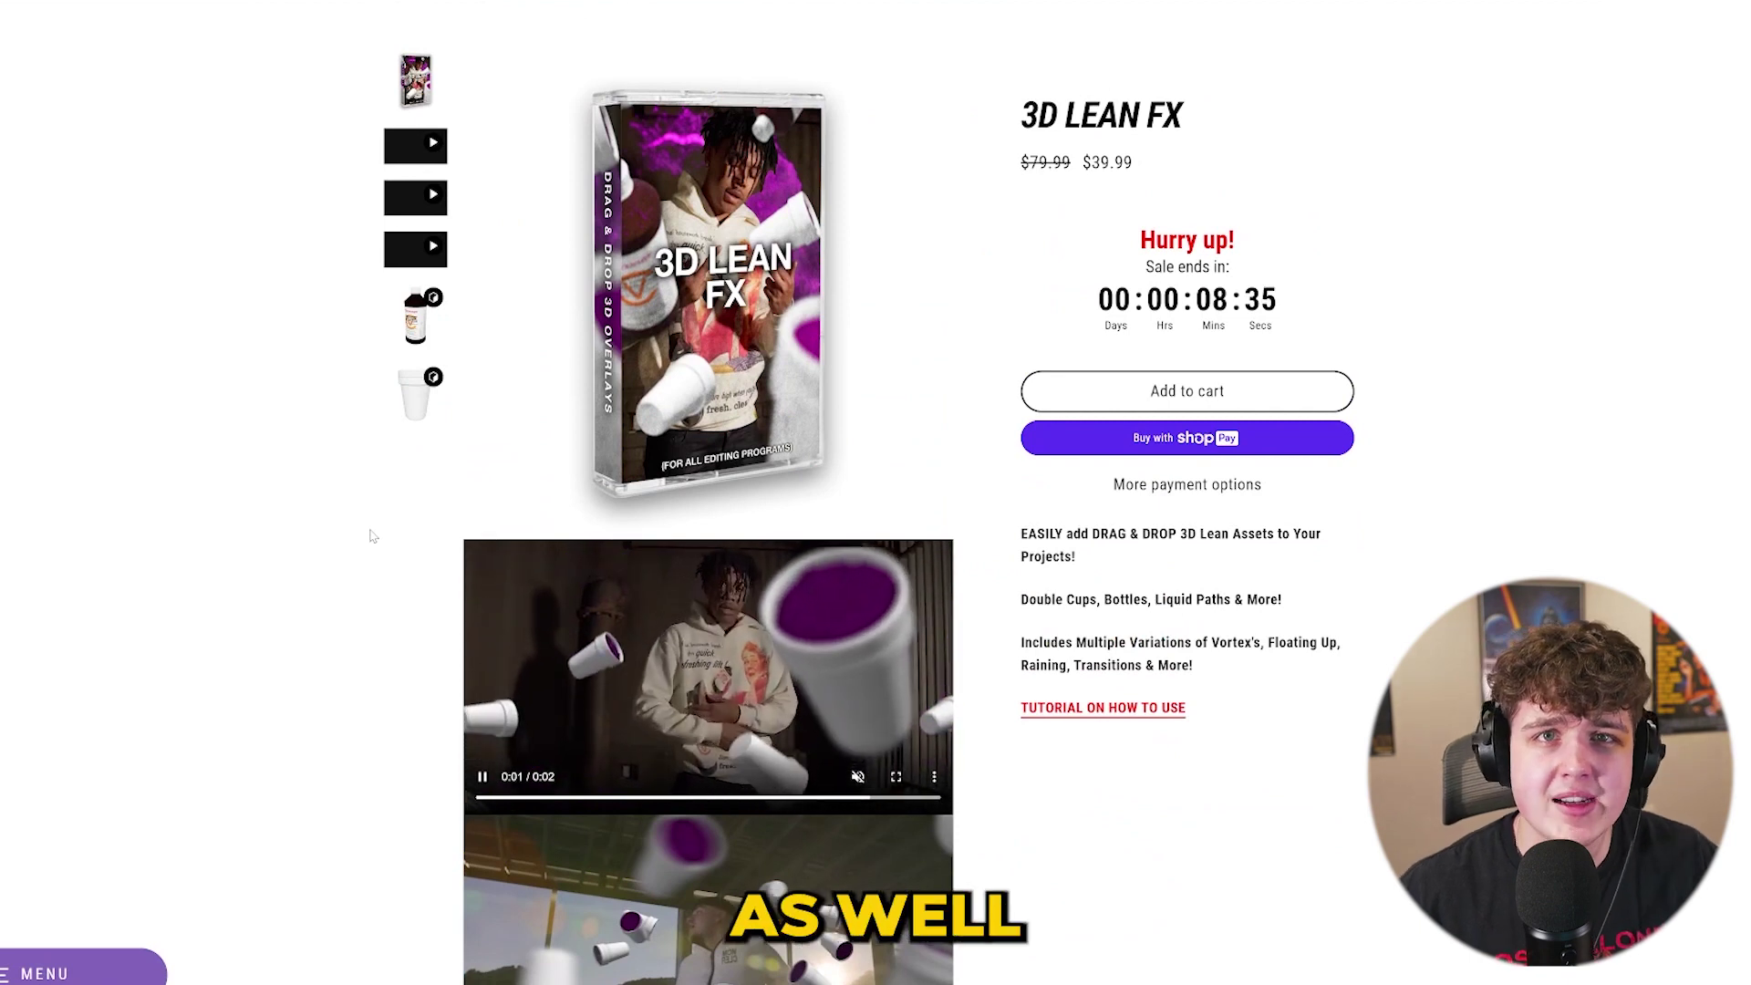
scroll(371, 536, "down", 5)
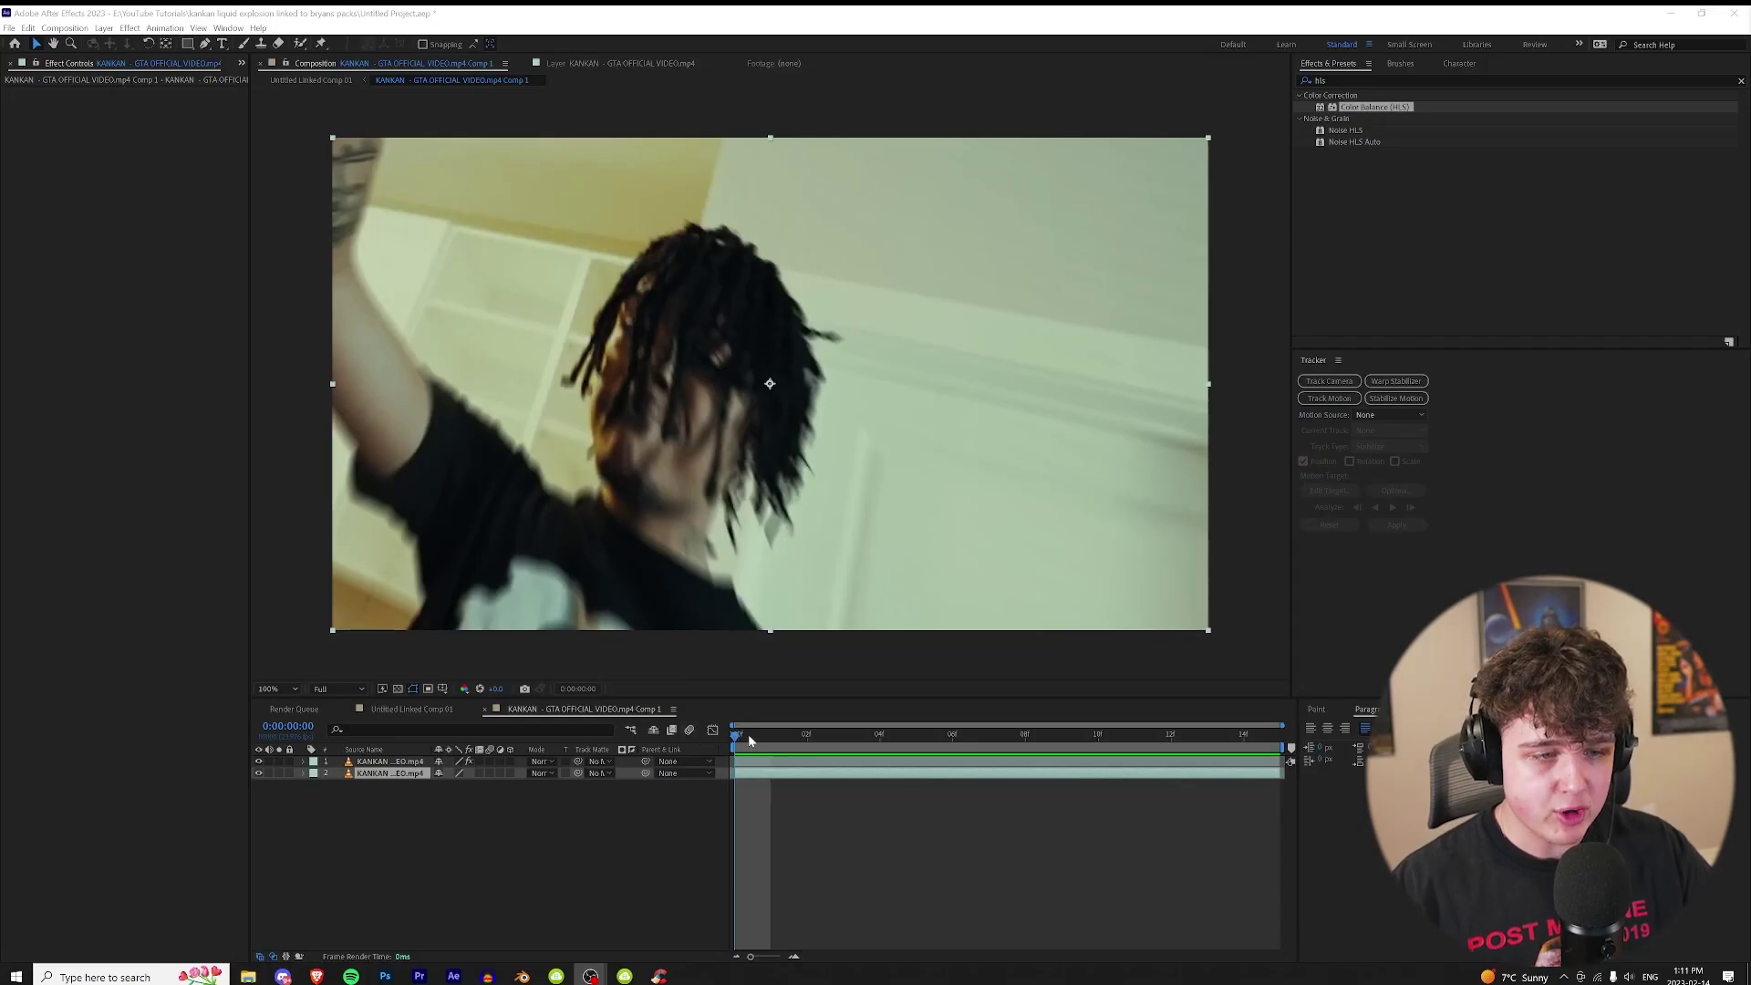
Scrub through the clip and toggle the background layer's visibility to check the rotoscoped cutout of the subject.
left_click_drag(748, 740, 1075, 750)
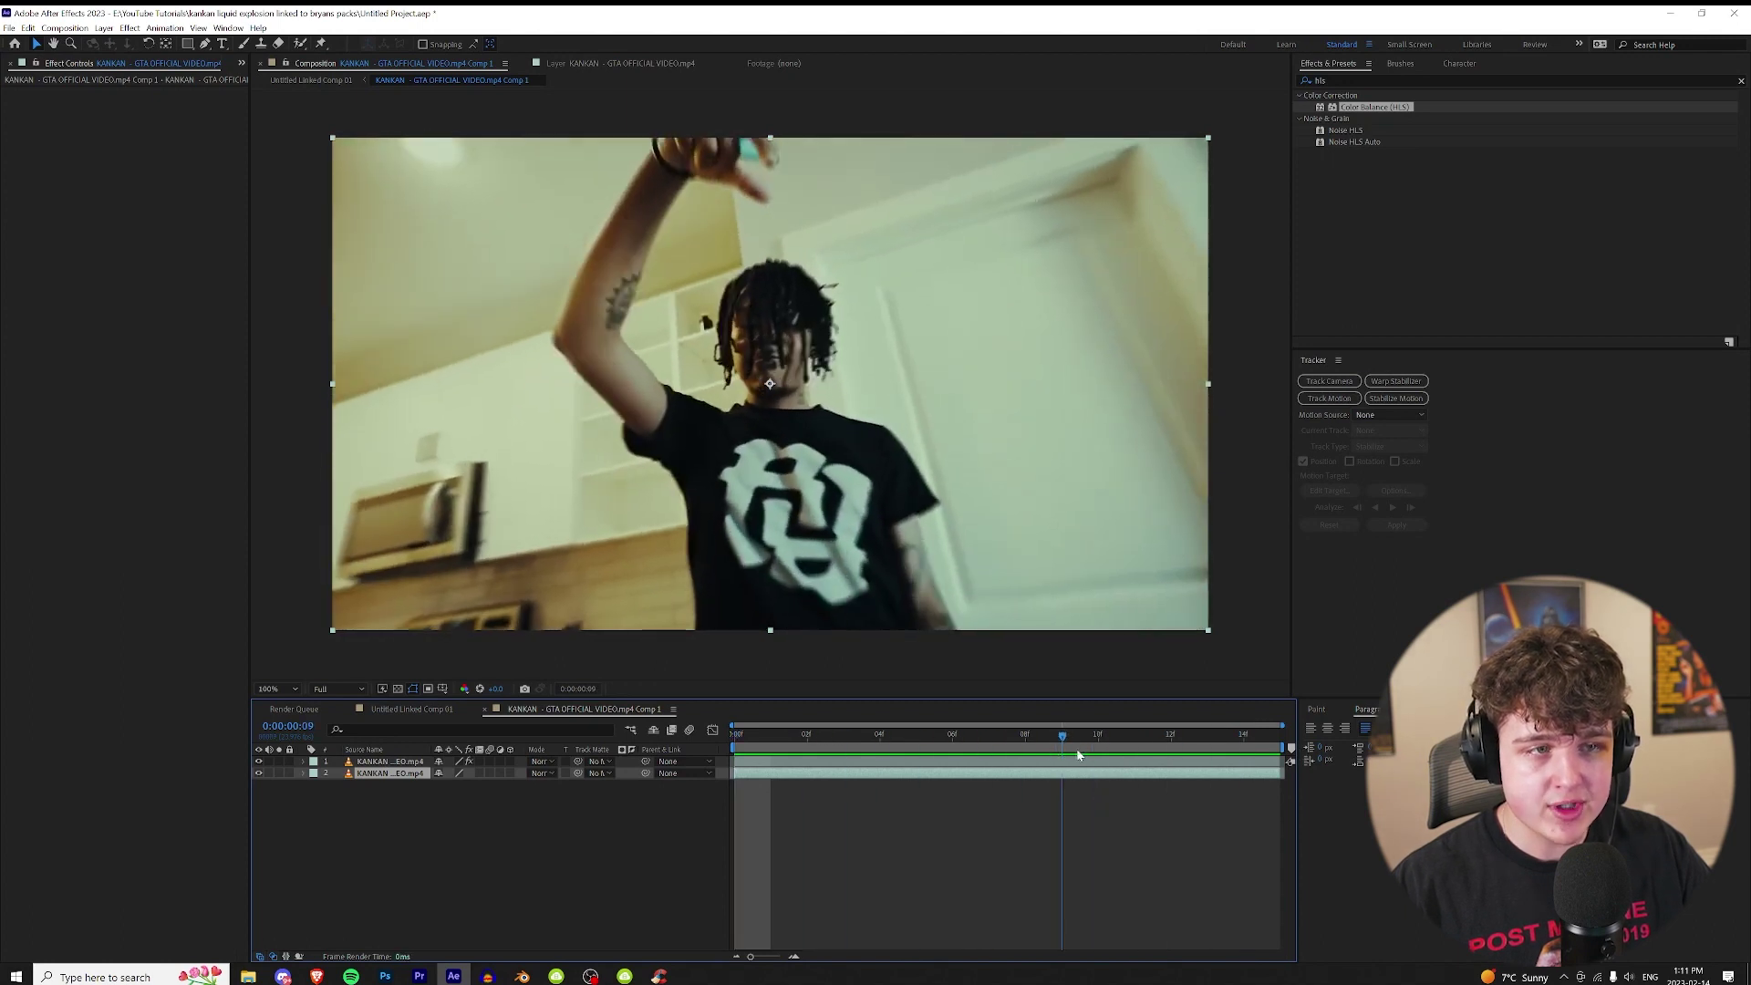
left_click(260, 774)
left_click_drag(1072, 736, 1131, 773)
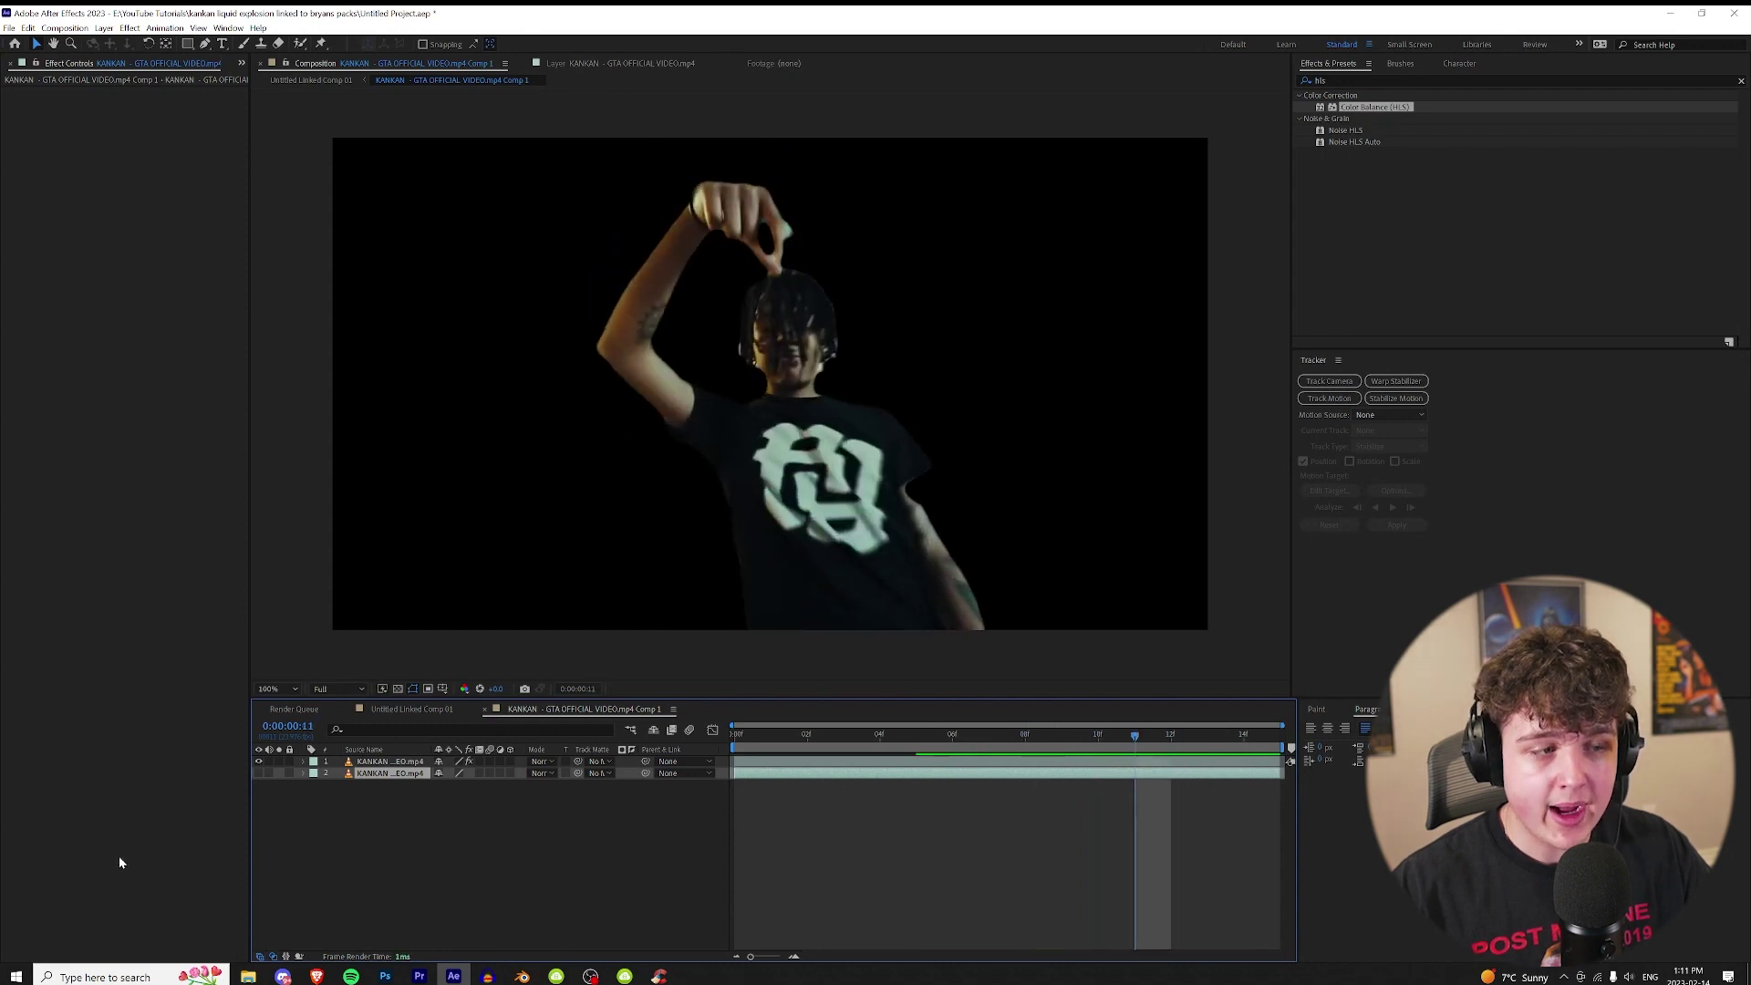
left_click(257, 773)
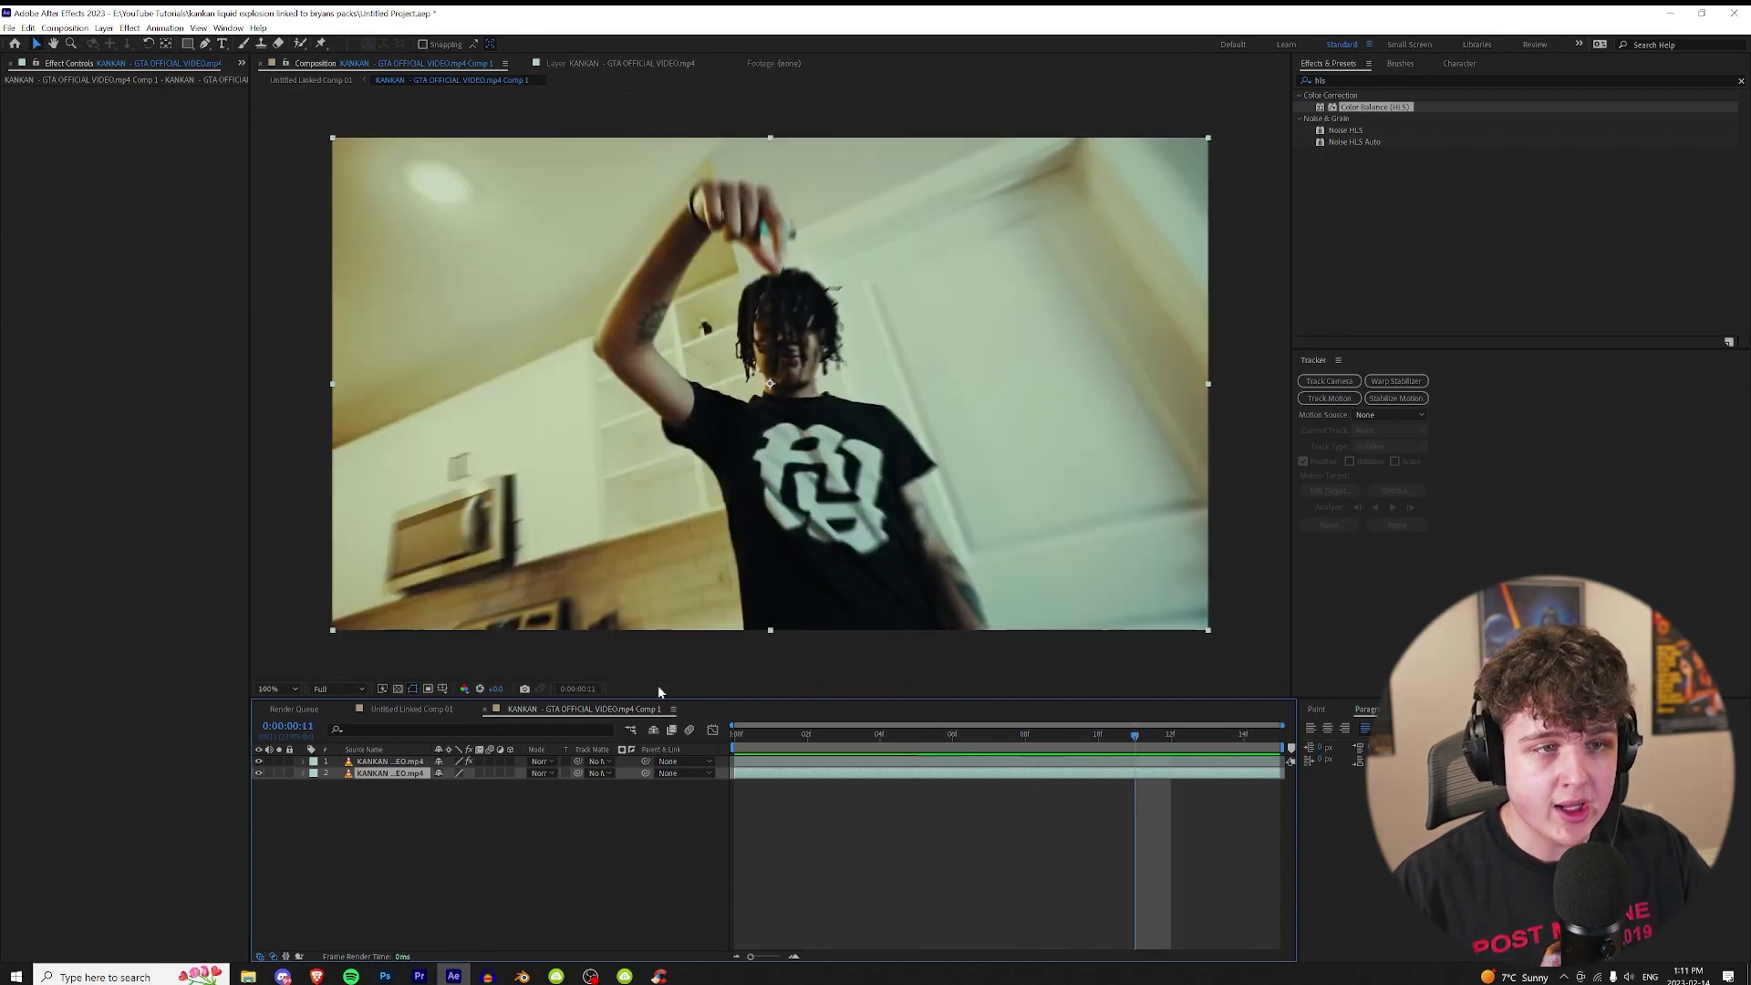
left_click(258, 773)
Duplicate the rotoscoped subject layer and make the background footage layer visible again.
left_click(392, 760)
key("ctrl+d")
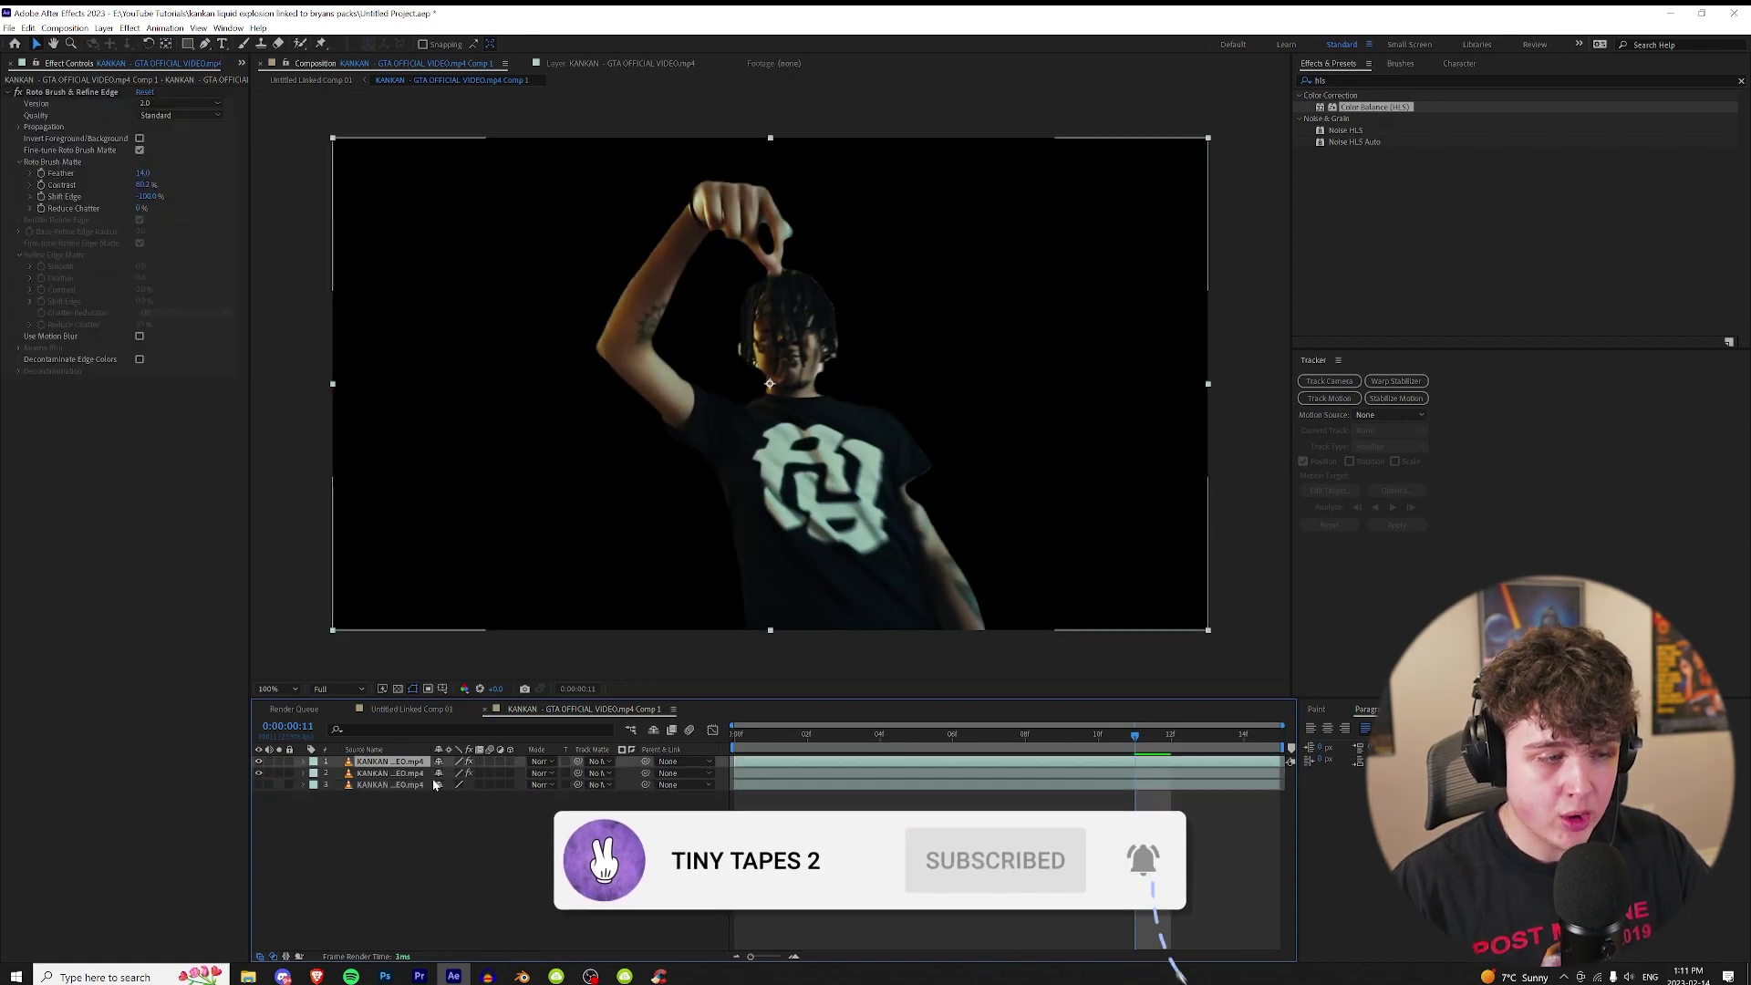
left_click(258, 784)
Find the Turbulent Displace effect and apply it to the middle layer, the lower of the two rotoscoped copies.
left_click(403, 773)
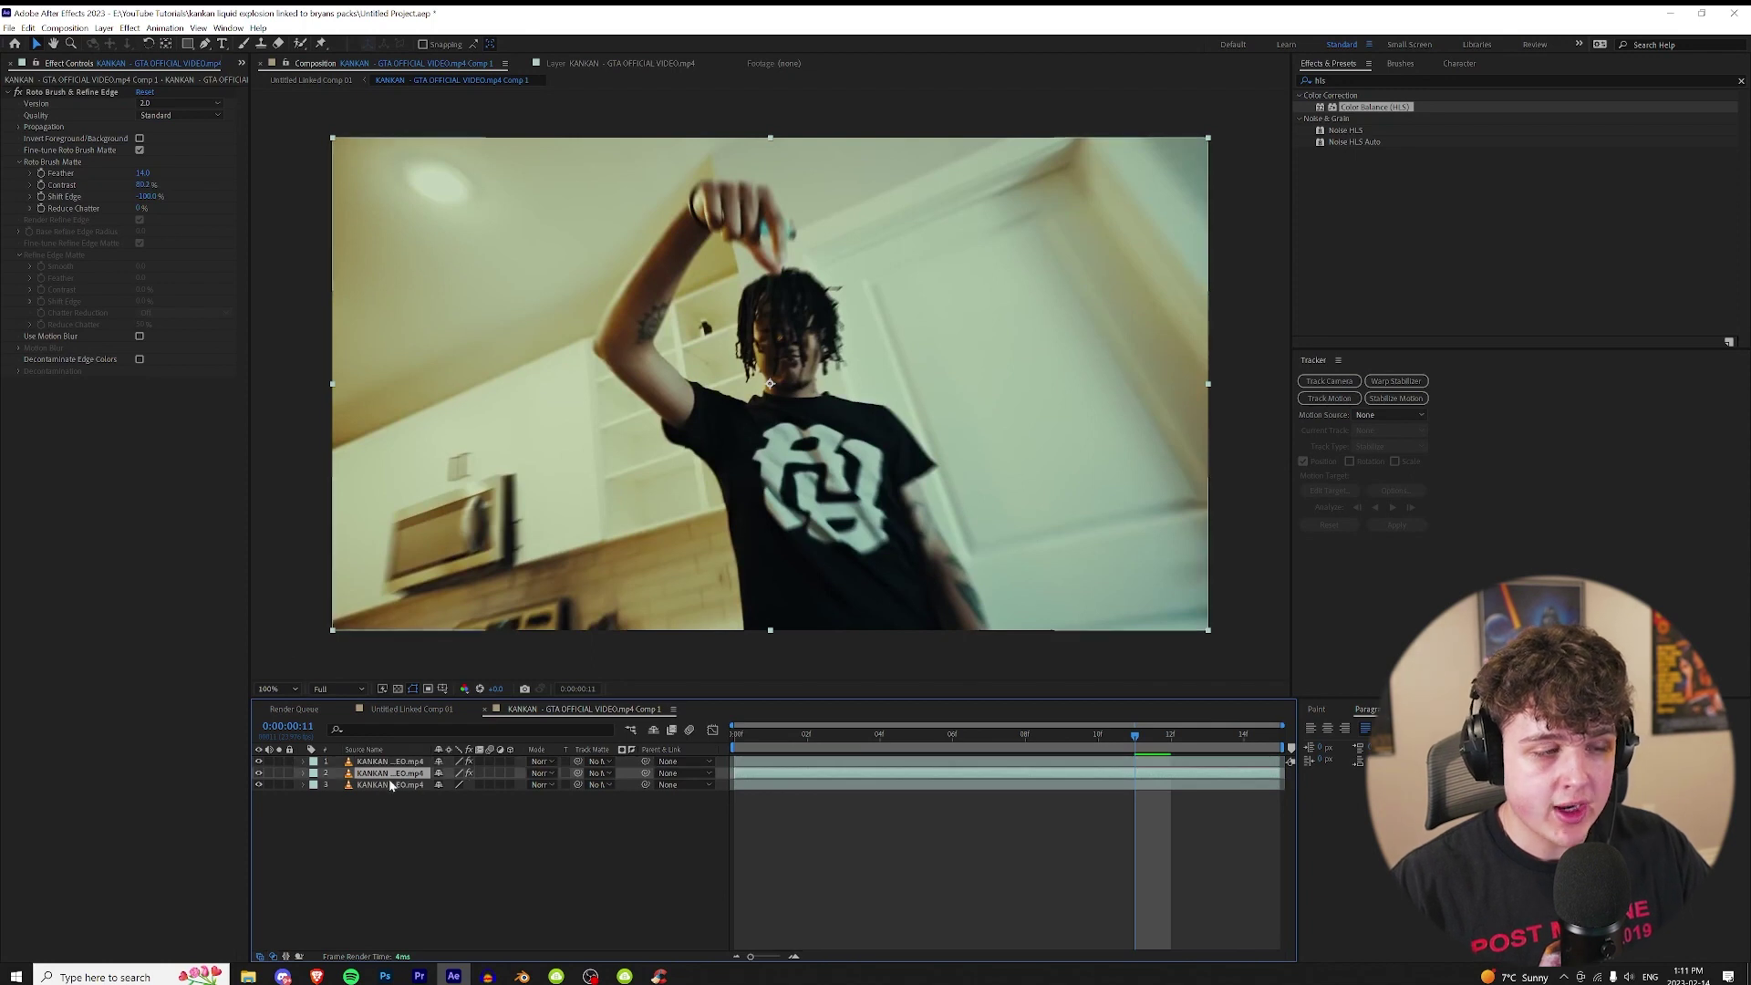
left_click_drag(1333, 80, 1229, 80)
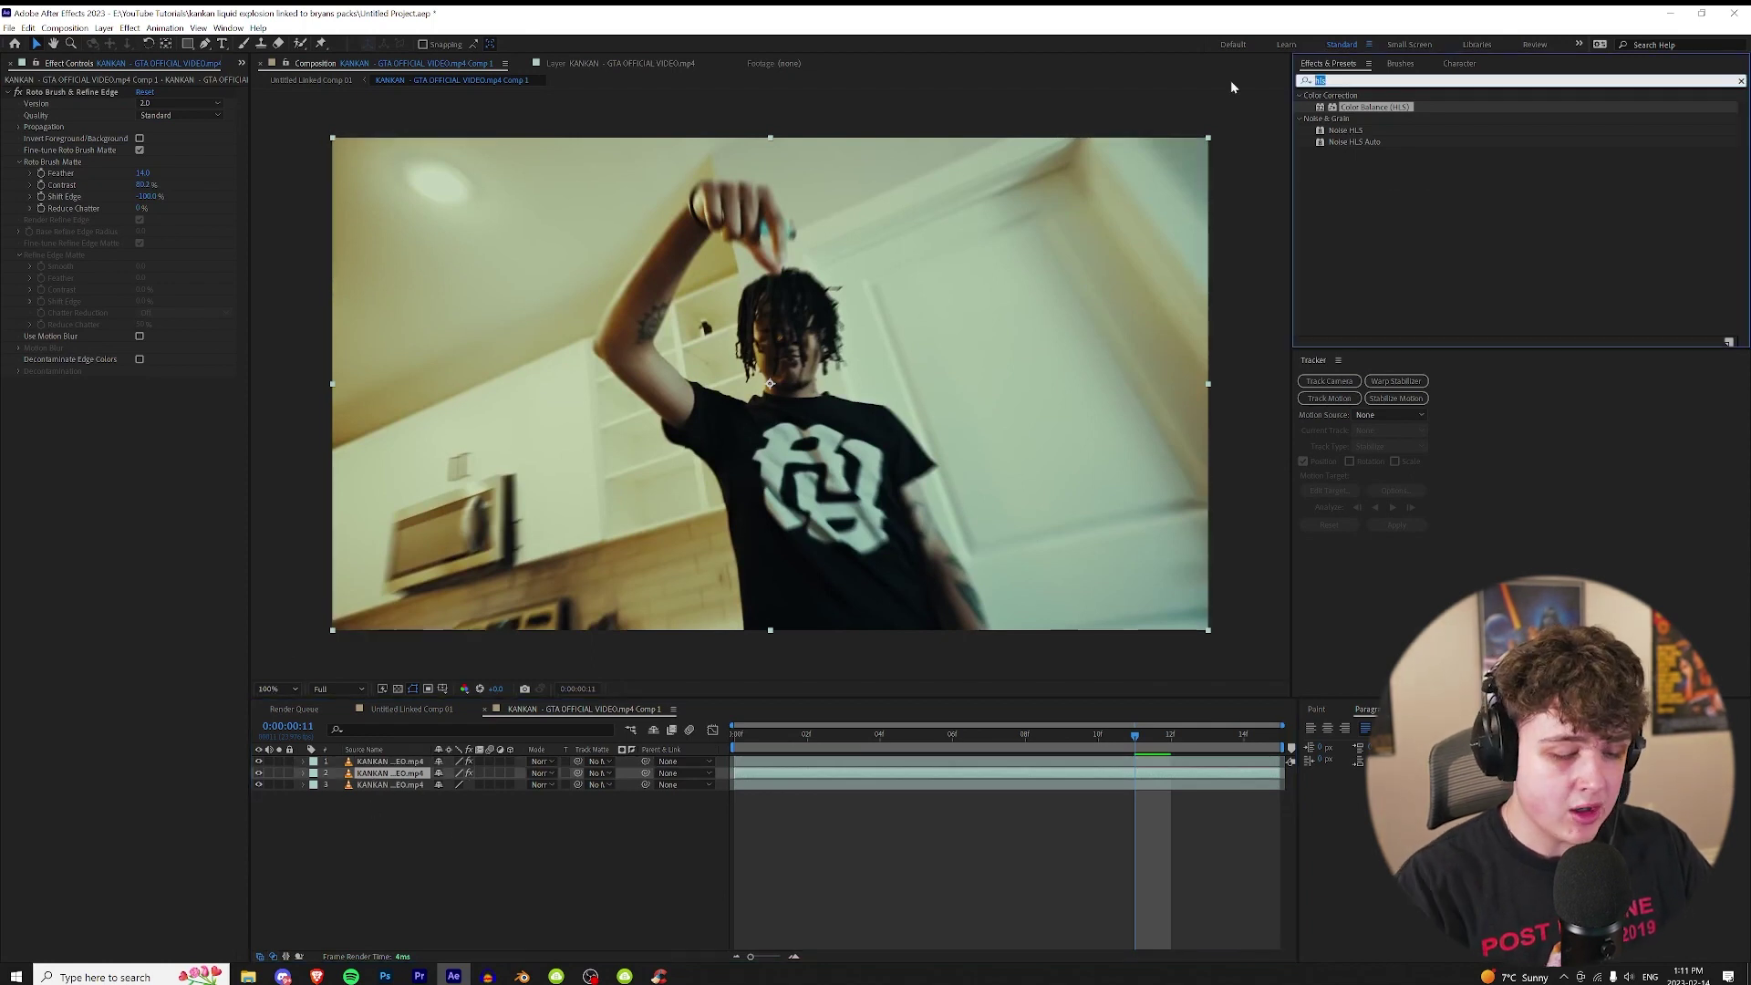
type("turb")
left_click_drag(1349, 107, 1340, 107)
left_click_drag(298, 788, 383, 773)
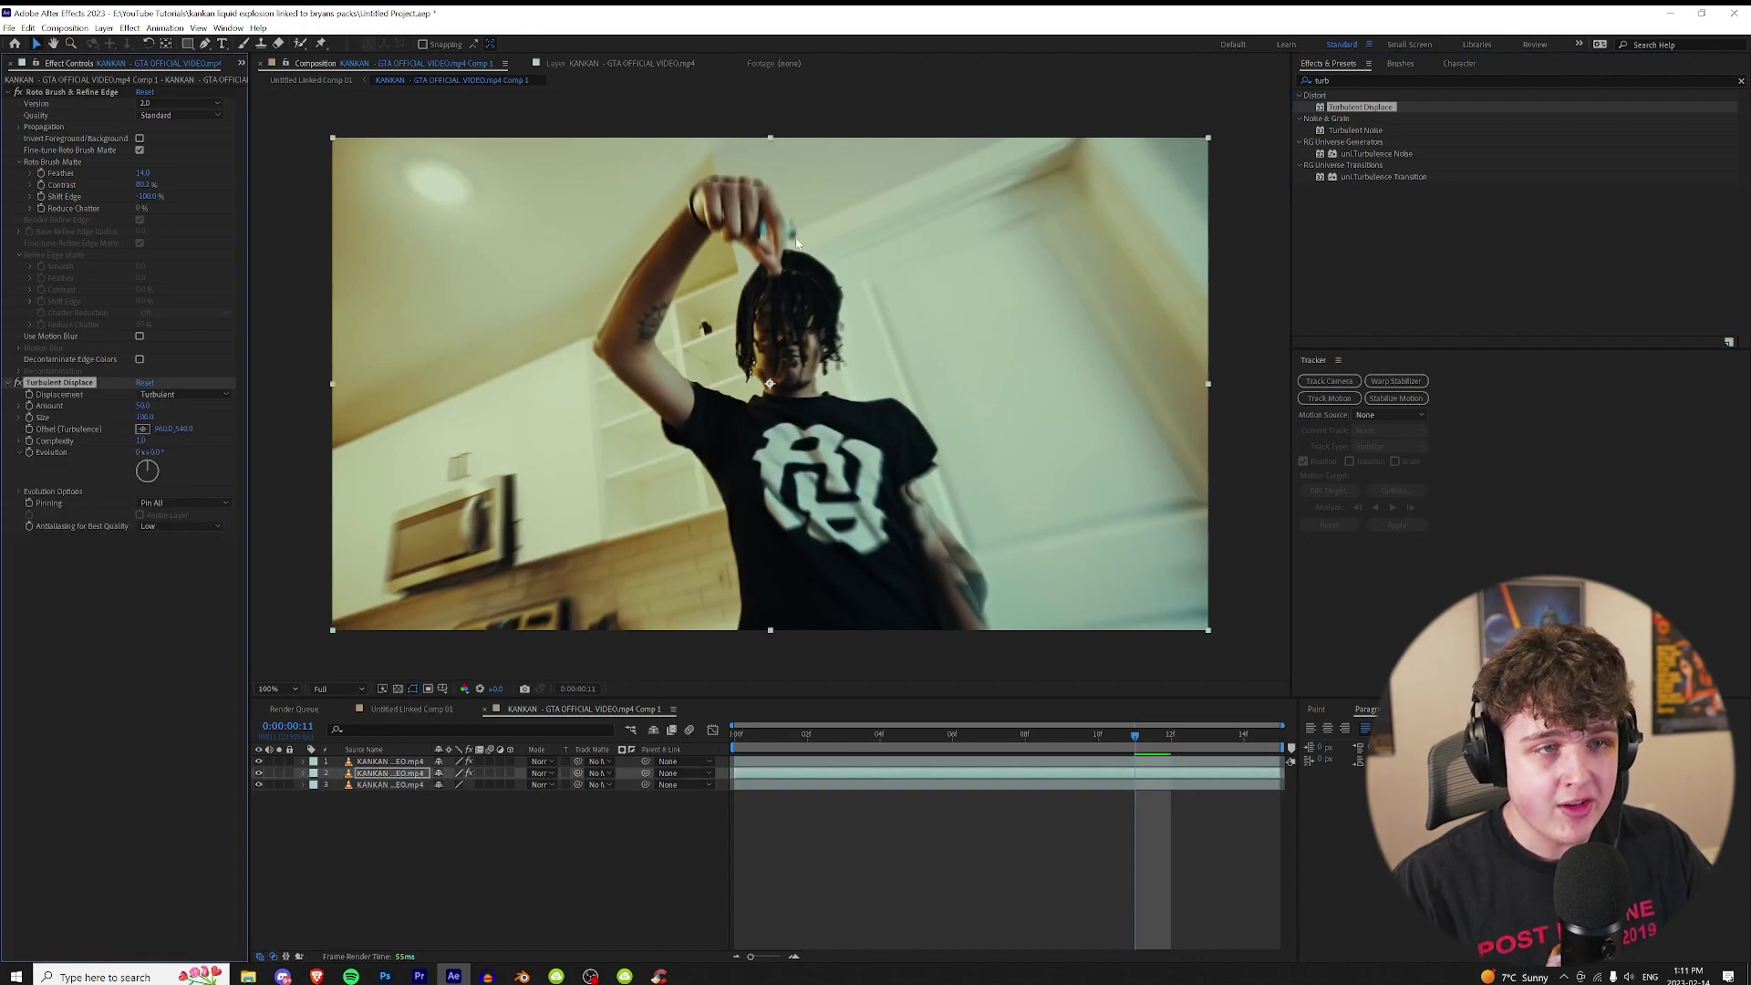
Try out a stronger Turbulent Displace amount on the middle layer and undo it.
left_click_drag(145, 410, 804, 438)
key("ctrl+z")
key("ctrl+z")
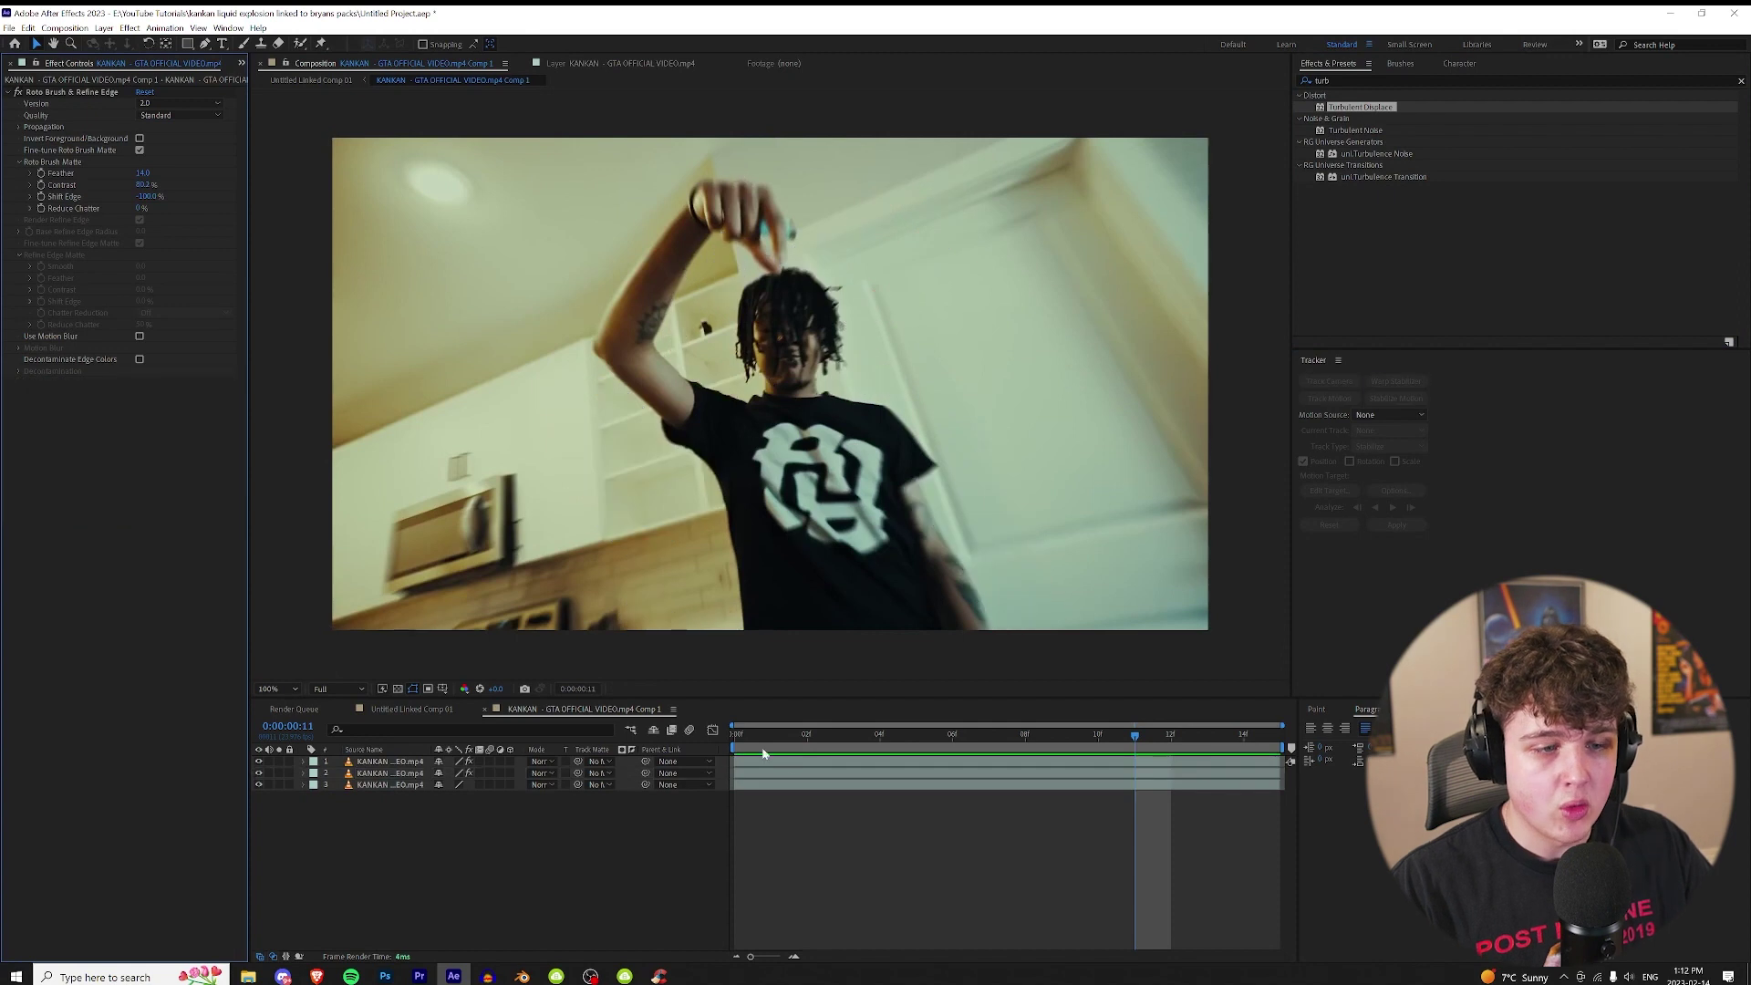
Restore Turbulent Displace on the middle layer and set its Amount to 0 at the first frame.
left_click(733, 737)
key("ctrl+shift+z")
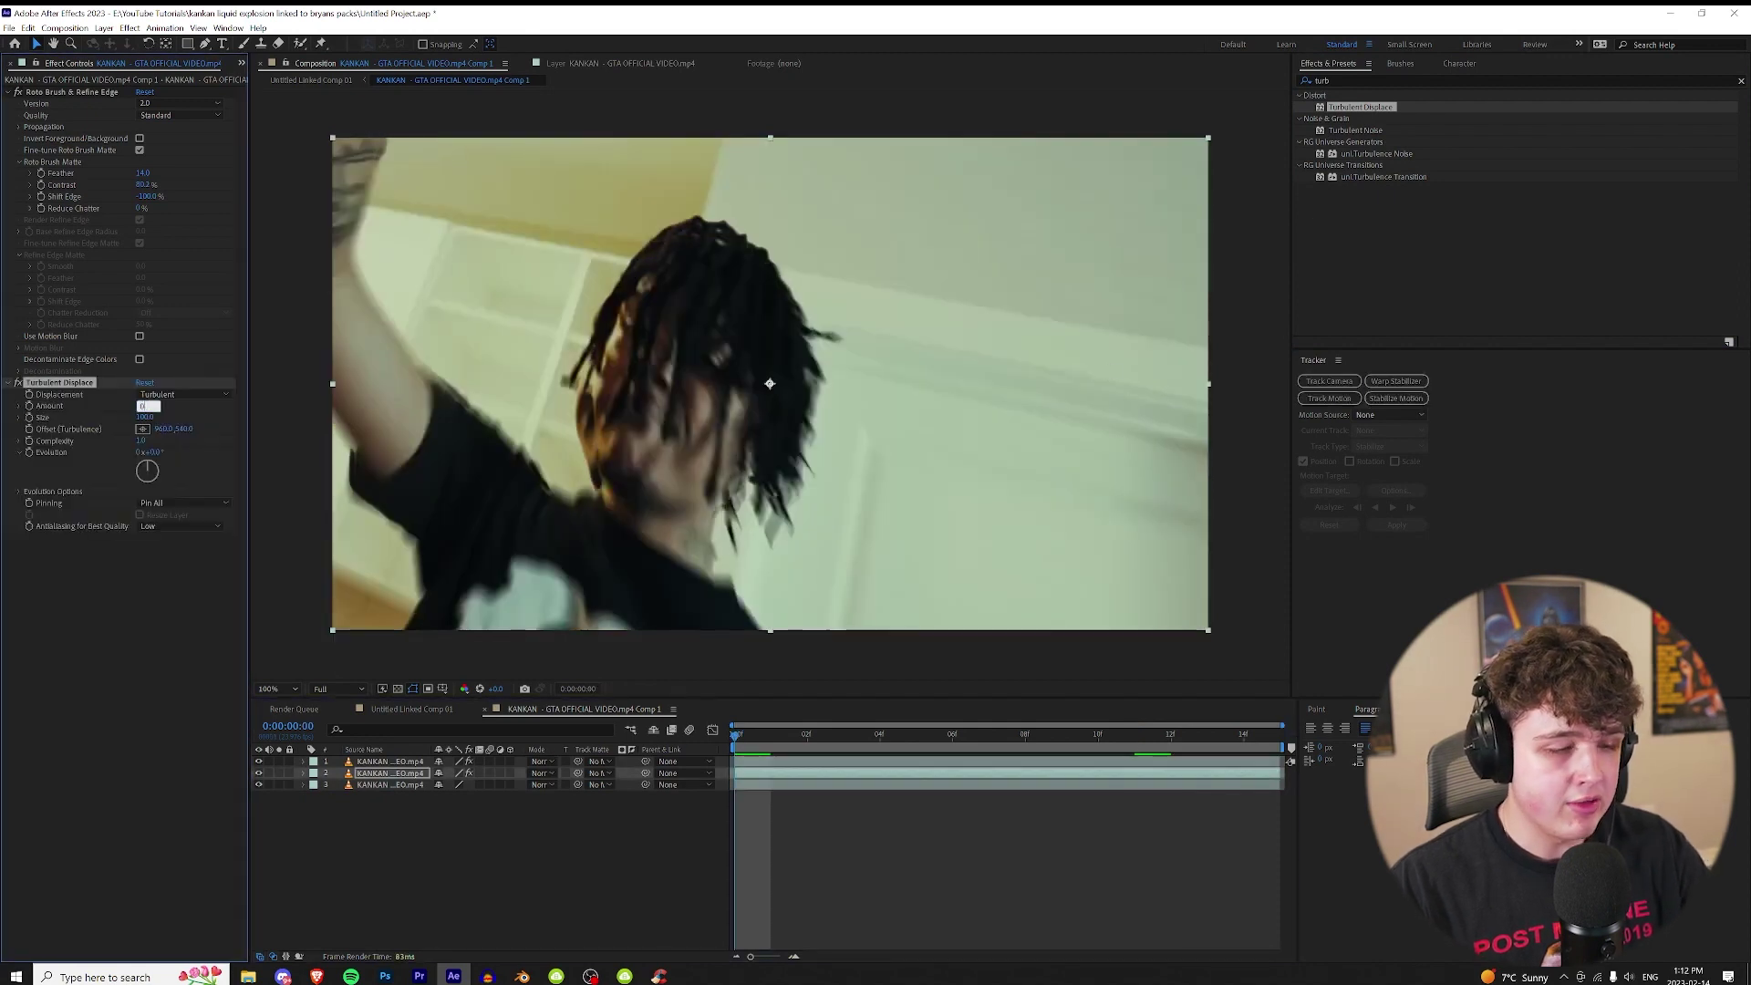
key("Return")
key("bracketright")
key("ctrl+z")
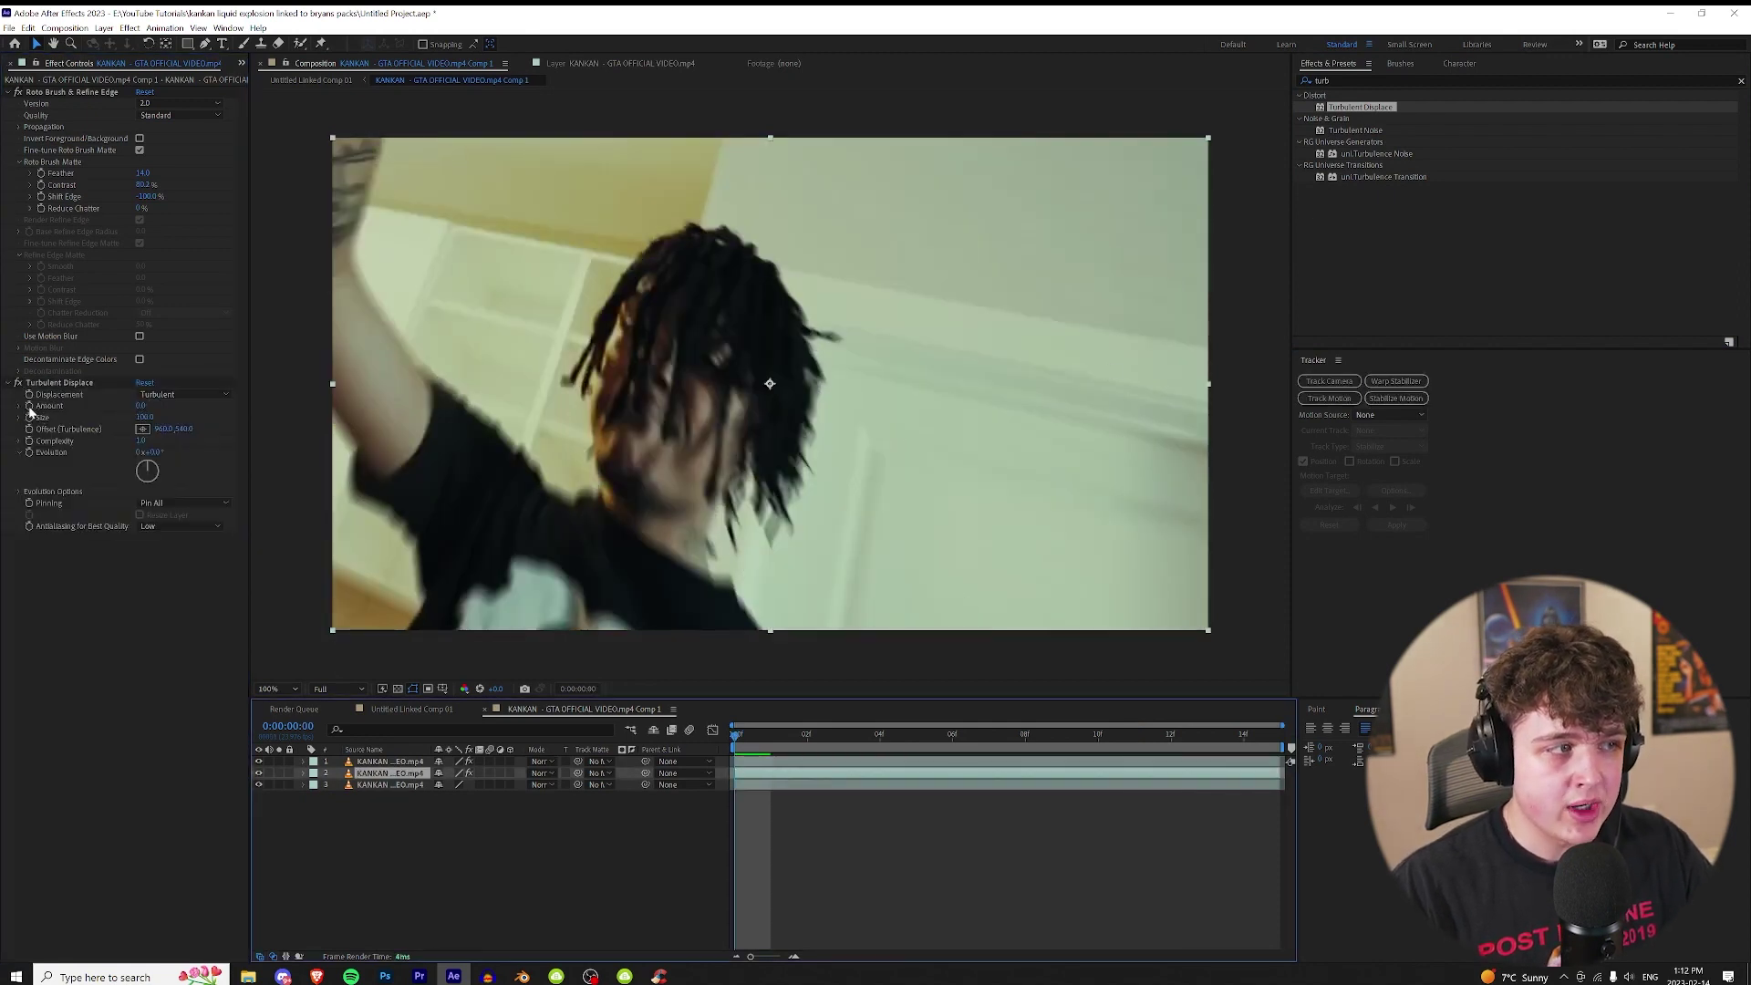
Keyframe the Turbulent Displace Amount at the first frame and raise it strongly at frame 2 to burst the shape outward.
left_click(59, 382)
left_click_drag(753, 735, 796, 740)
left_click_drag(144, 405, 581, 435)
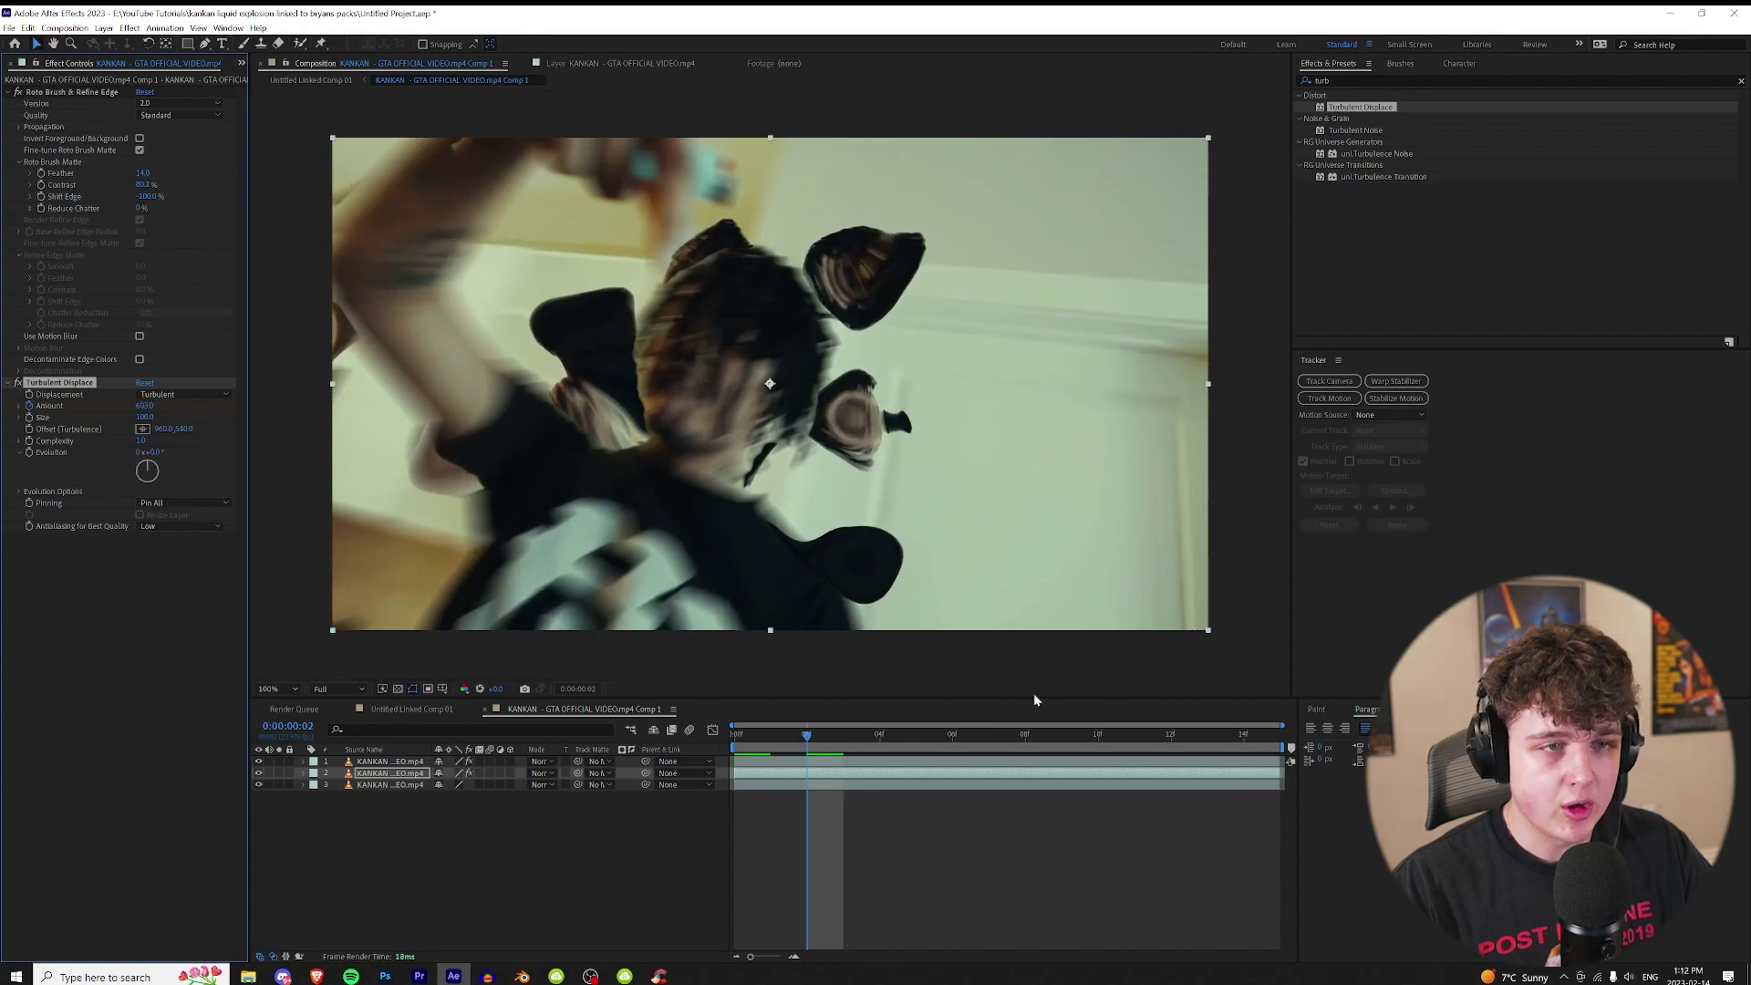
Keyframe the Turbulent Displace Evolution at the first frame, rotate it further near the clip's end, and preview the motion.
left_click_drag(845, 743, 732, 730)
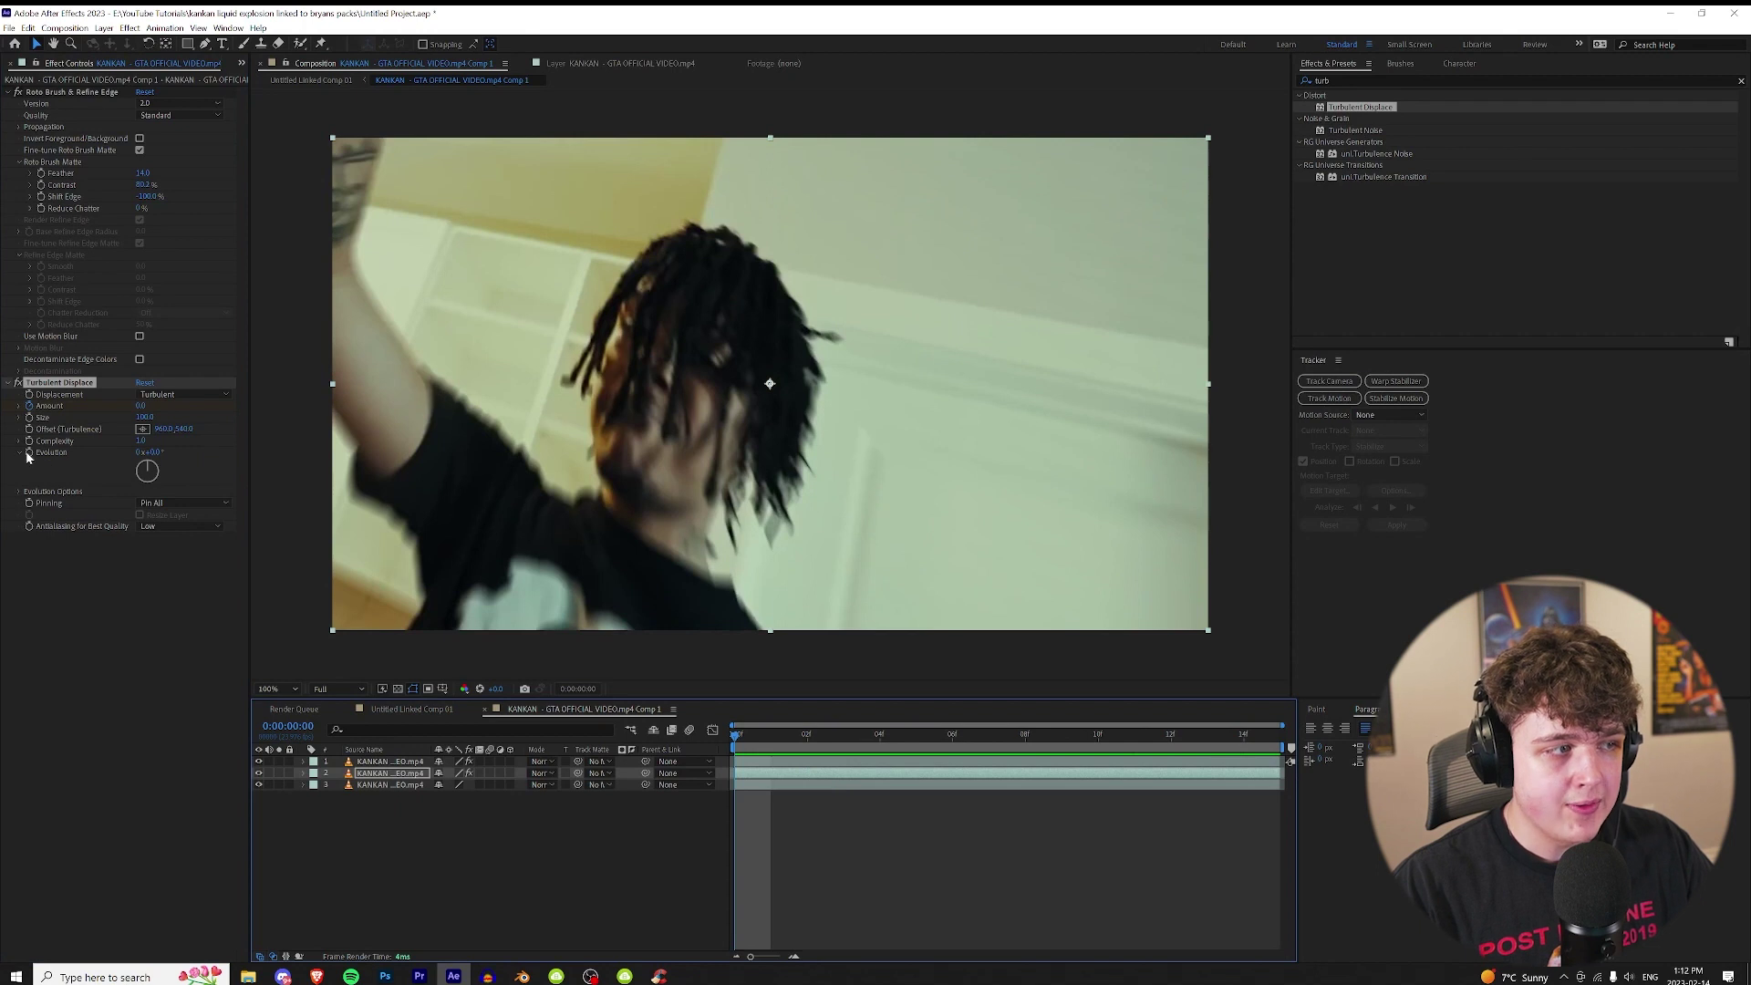
left_click(27, 457)
left_click(1197, 840)
key("space")
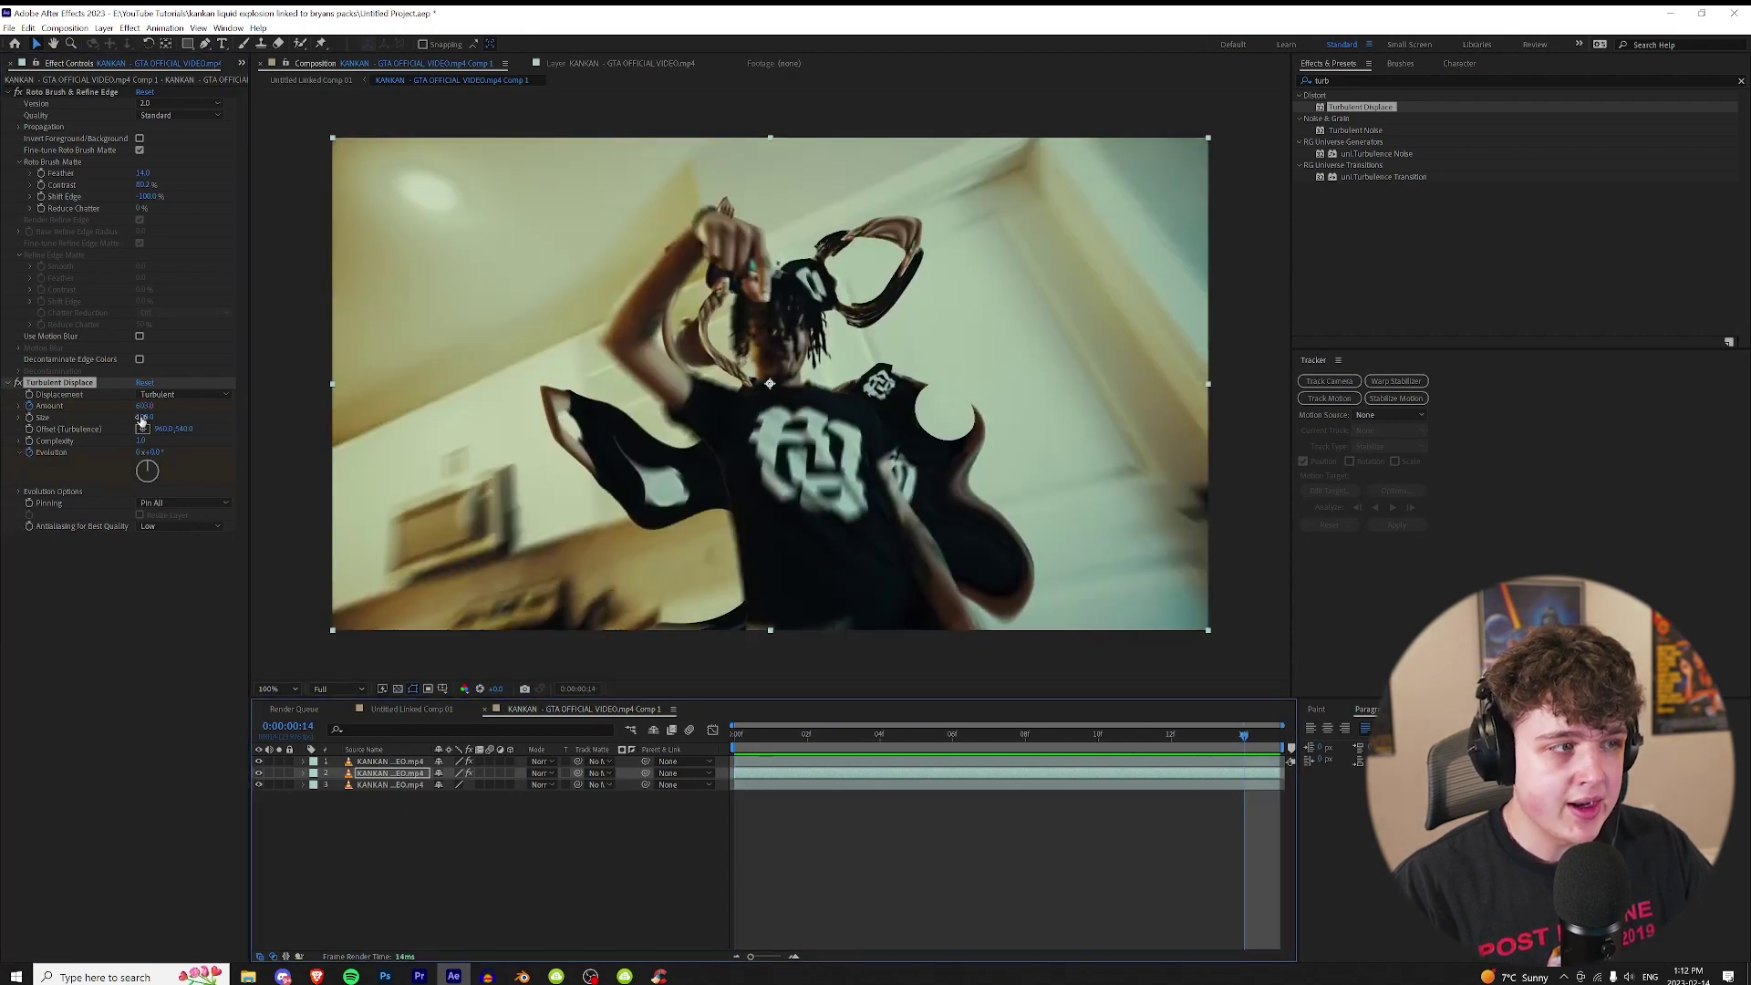
left_click_drag(342, 462, 417, 468)
left_click_drag(821, 733, 669, 746)
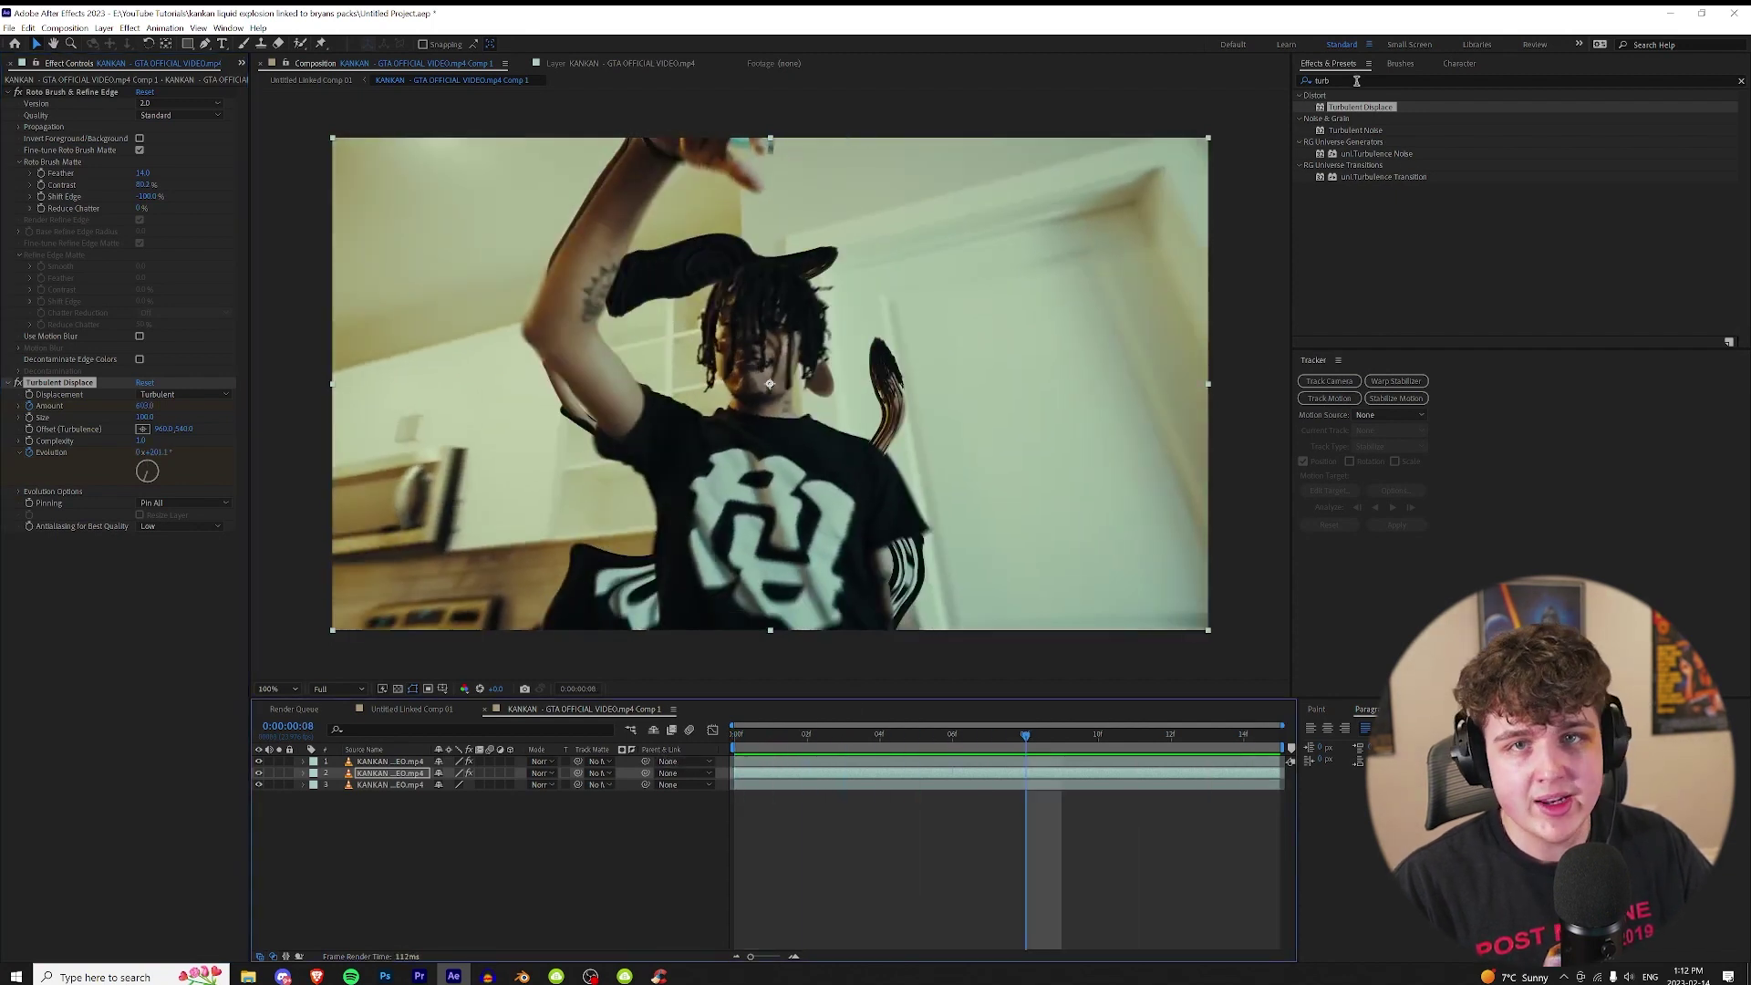
Find the Colorama effect and apply it to the middle layer, below Turbulent Displace.
double_click(1356, 81)
type("colora")
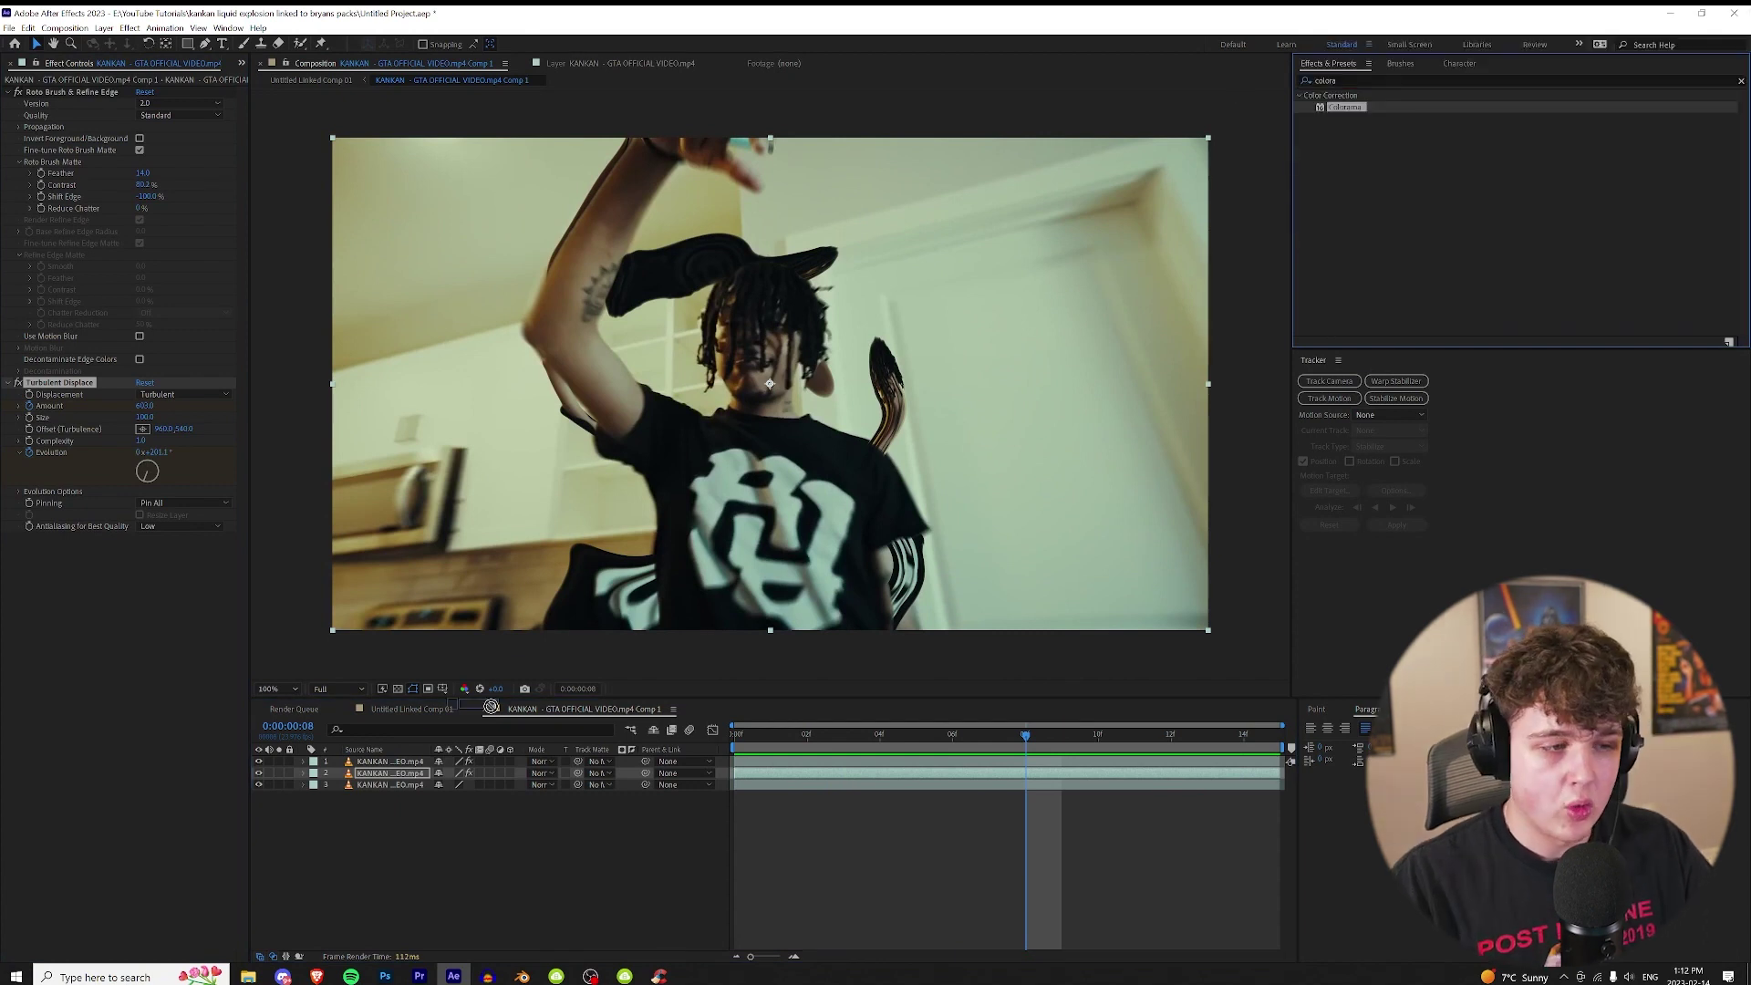
left_click_drag(490, 707, 113, 589)
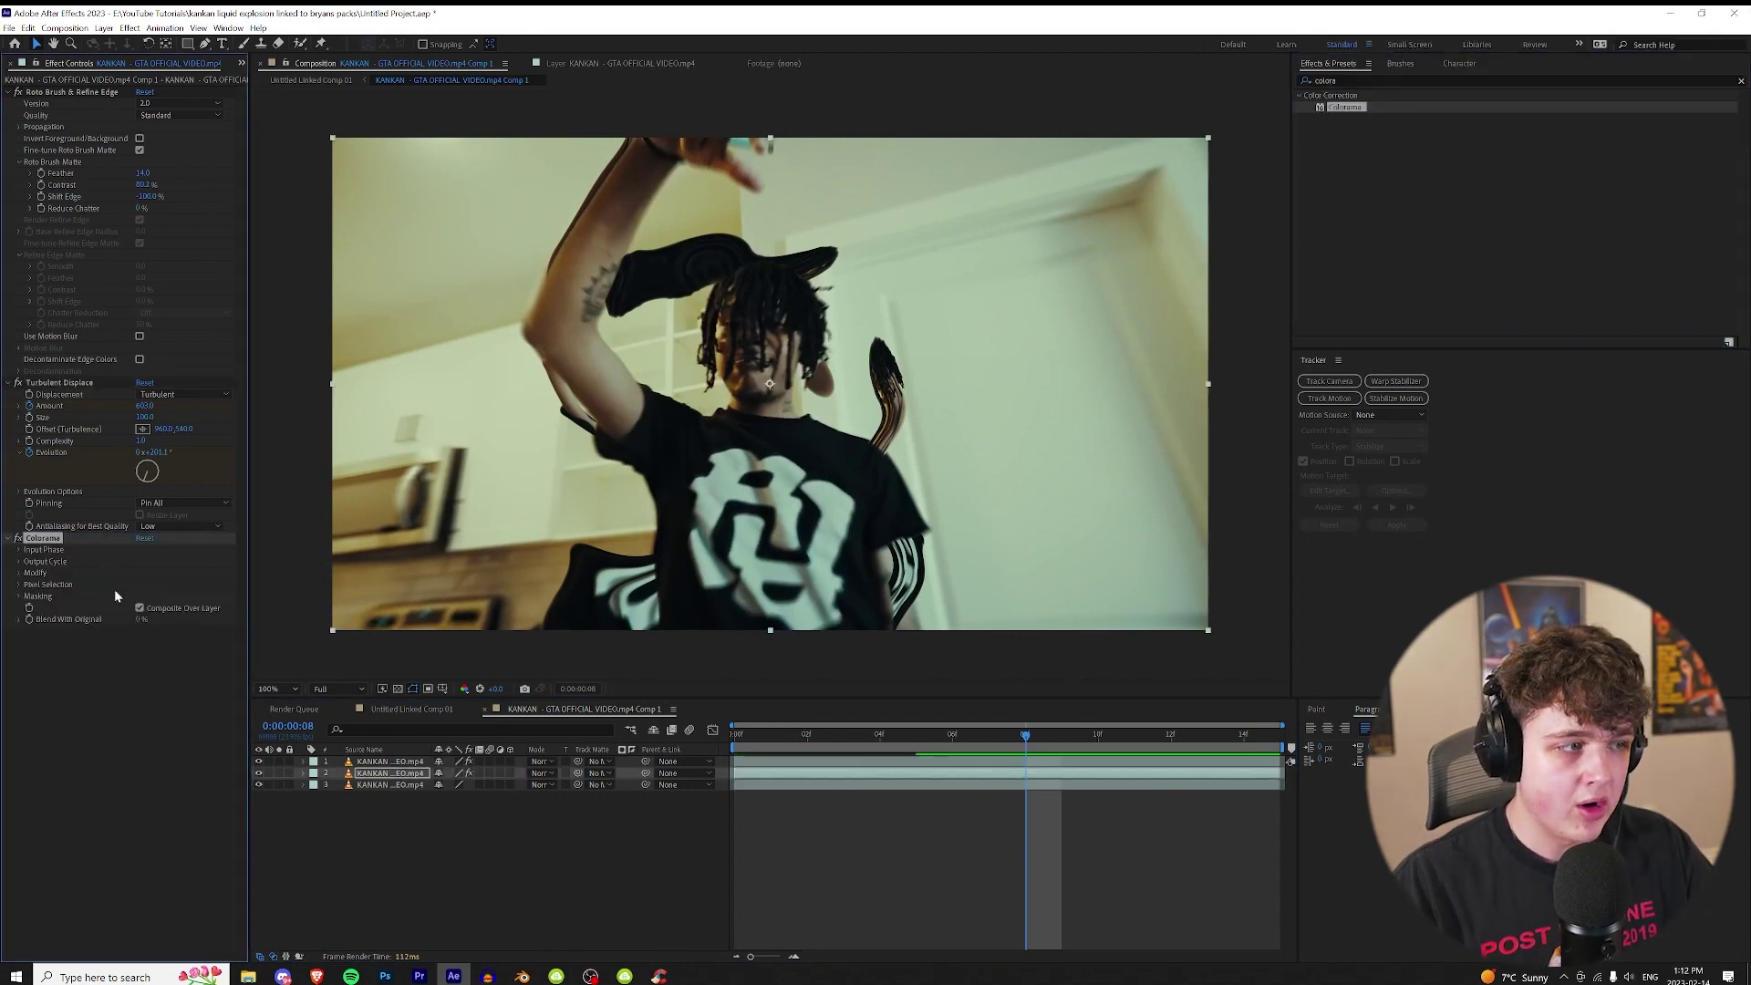
Increase the Cycle Repetitions in Colorama's Output Cycle and collapse the effect's settings.
left_click(19, 561)
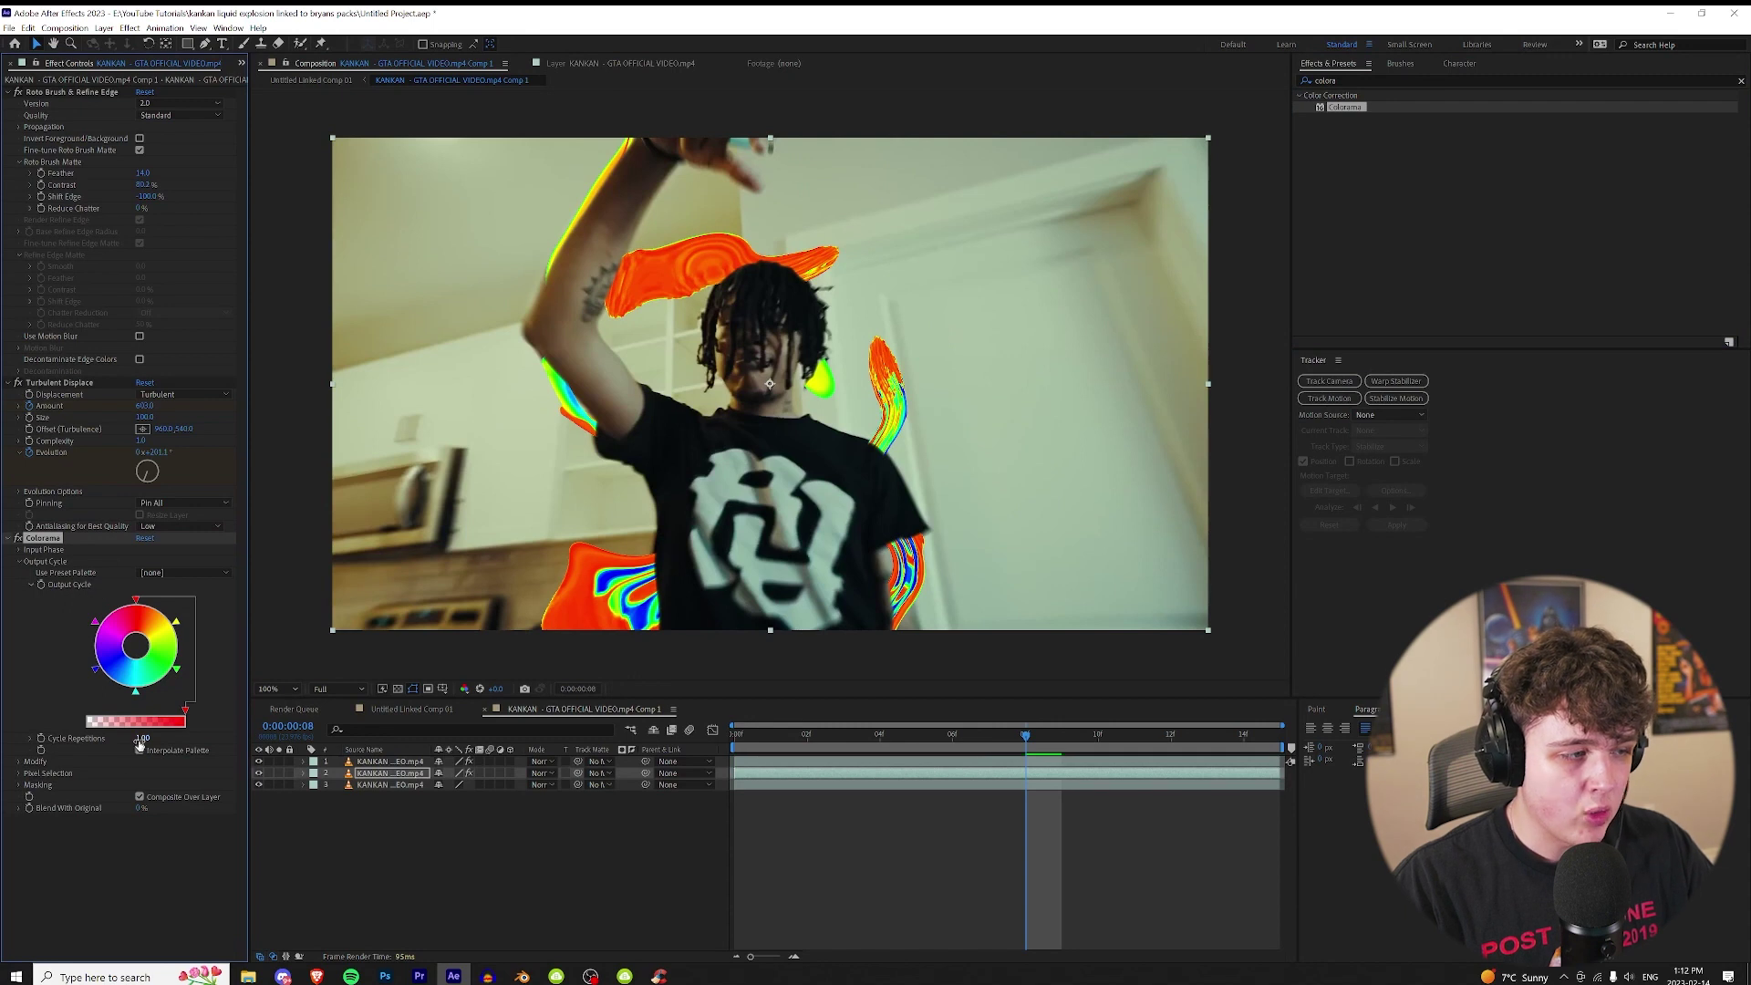
left_click_drag(108, 737, 199, 739)
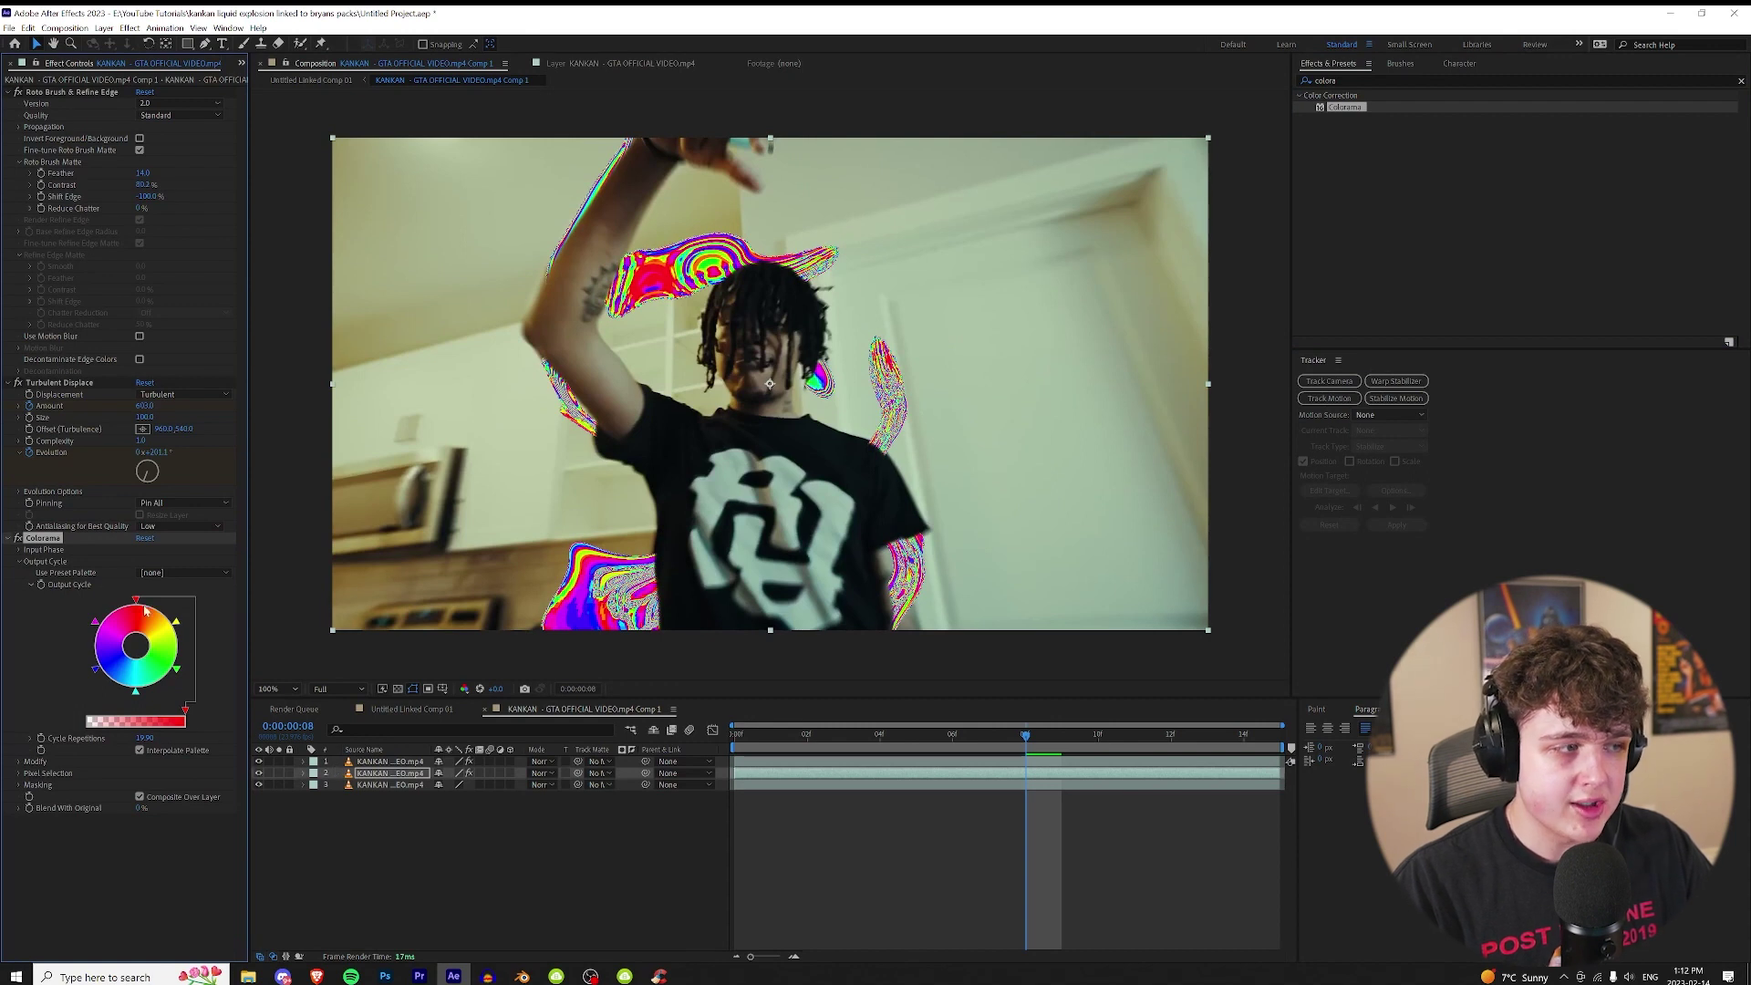
left_click(9, 539)
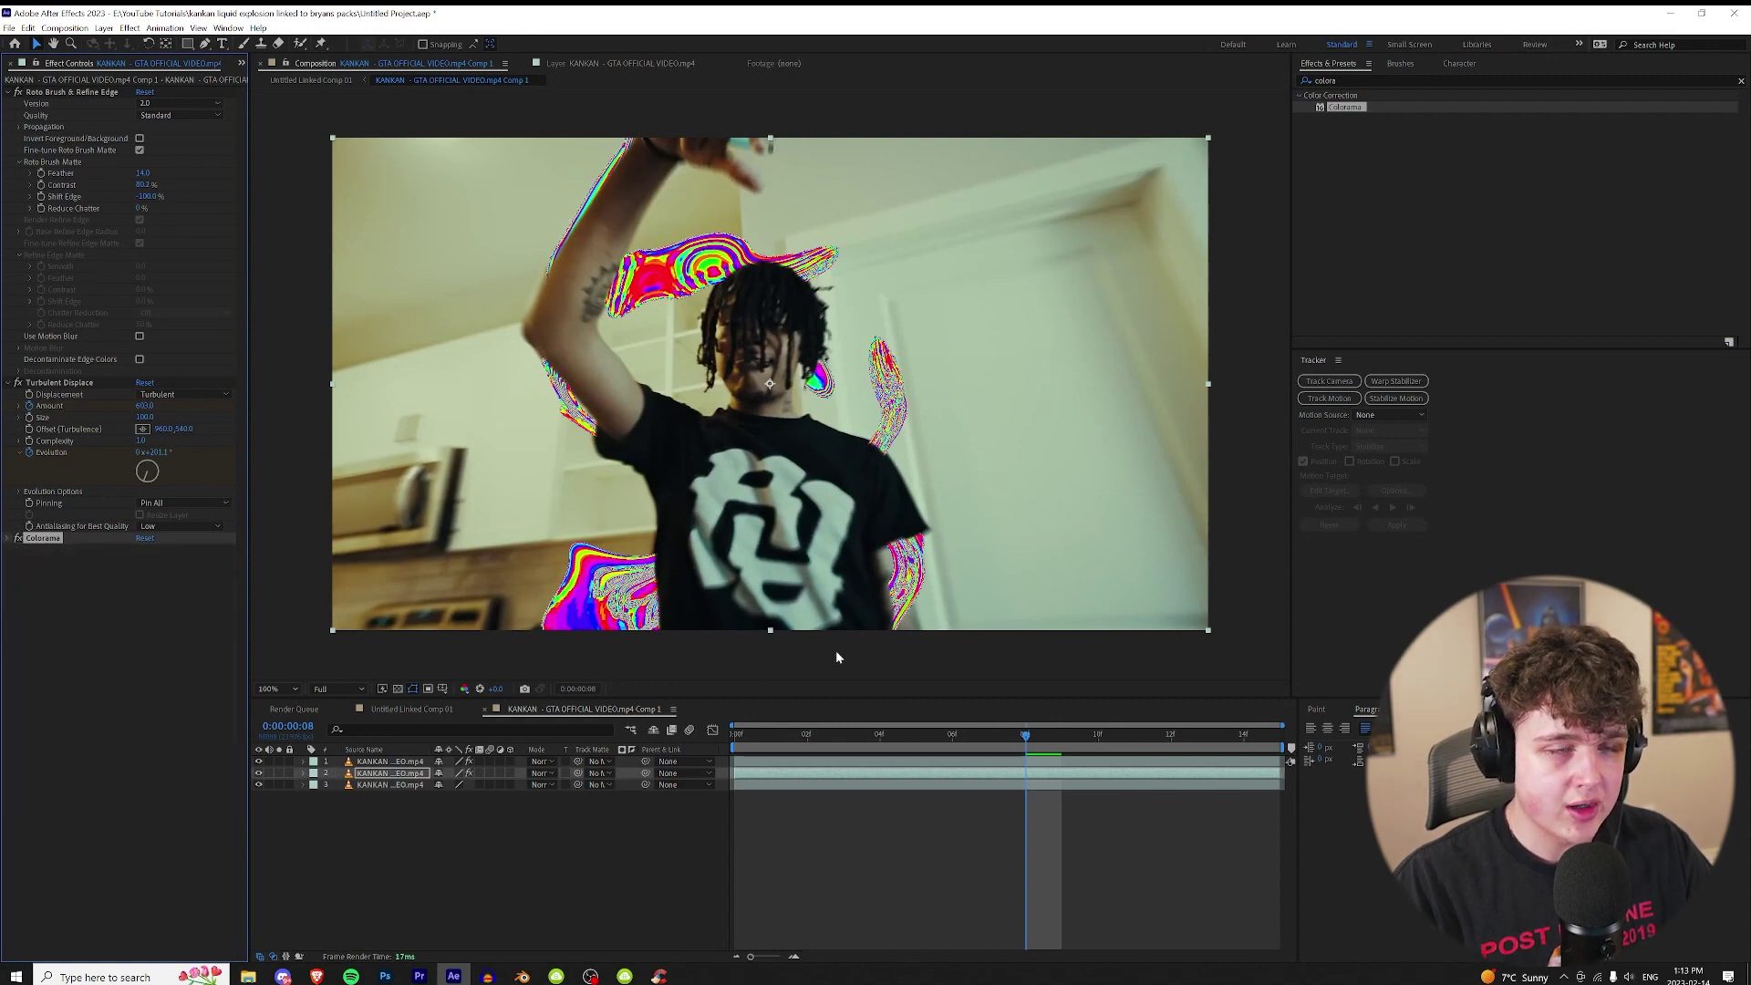
Find the standard Stylize Glow effect and apply it to the middle layer after Colorama.
double_click(1360, 79)
type("glow")
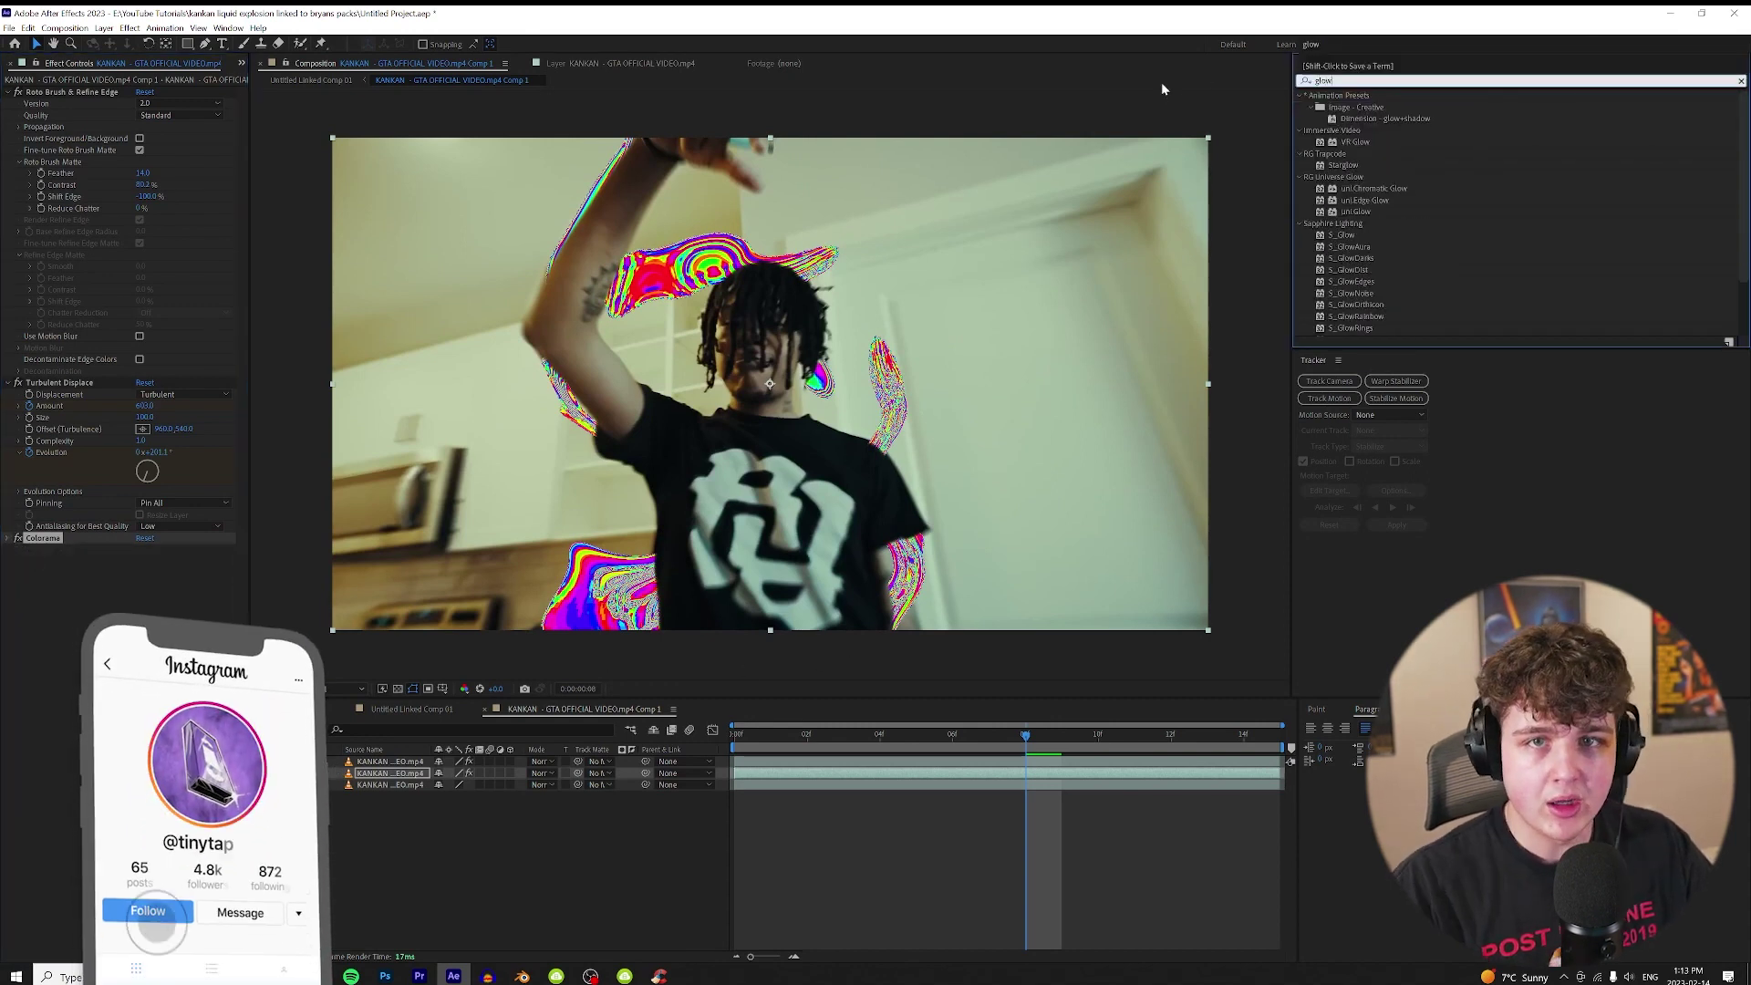
scroll(1530, 271, "down", 3)
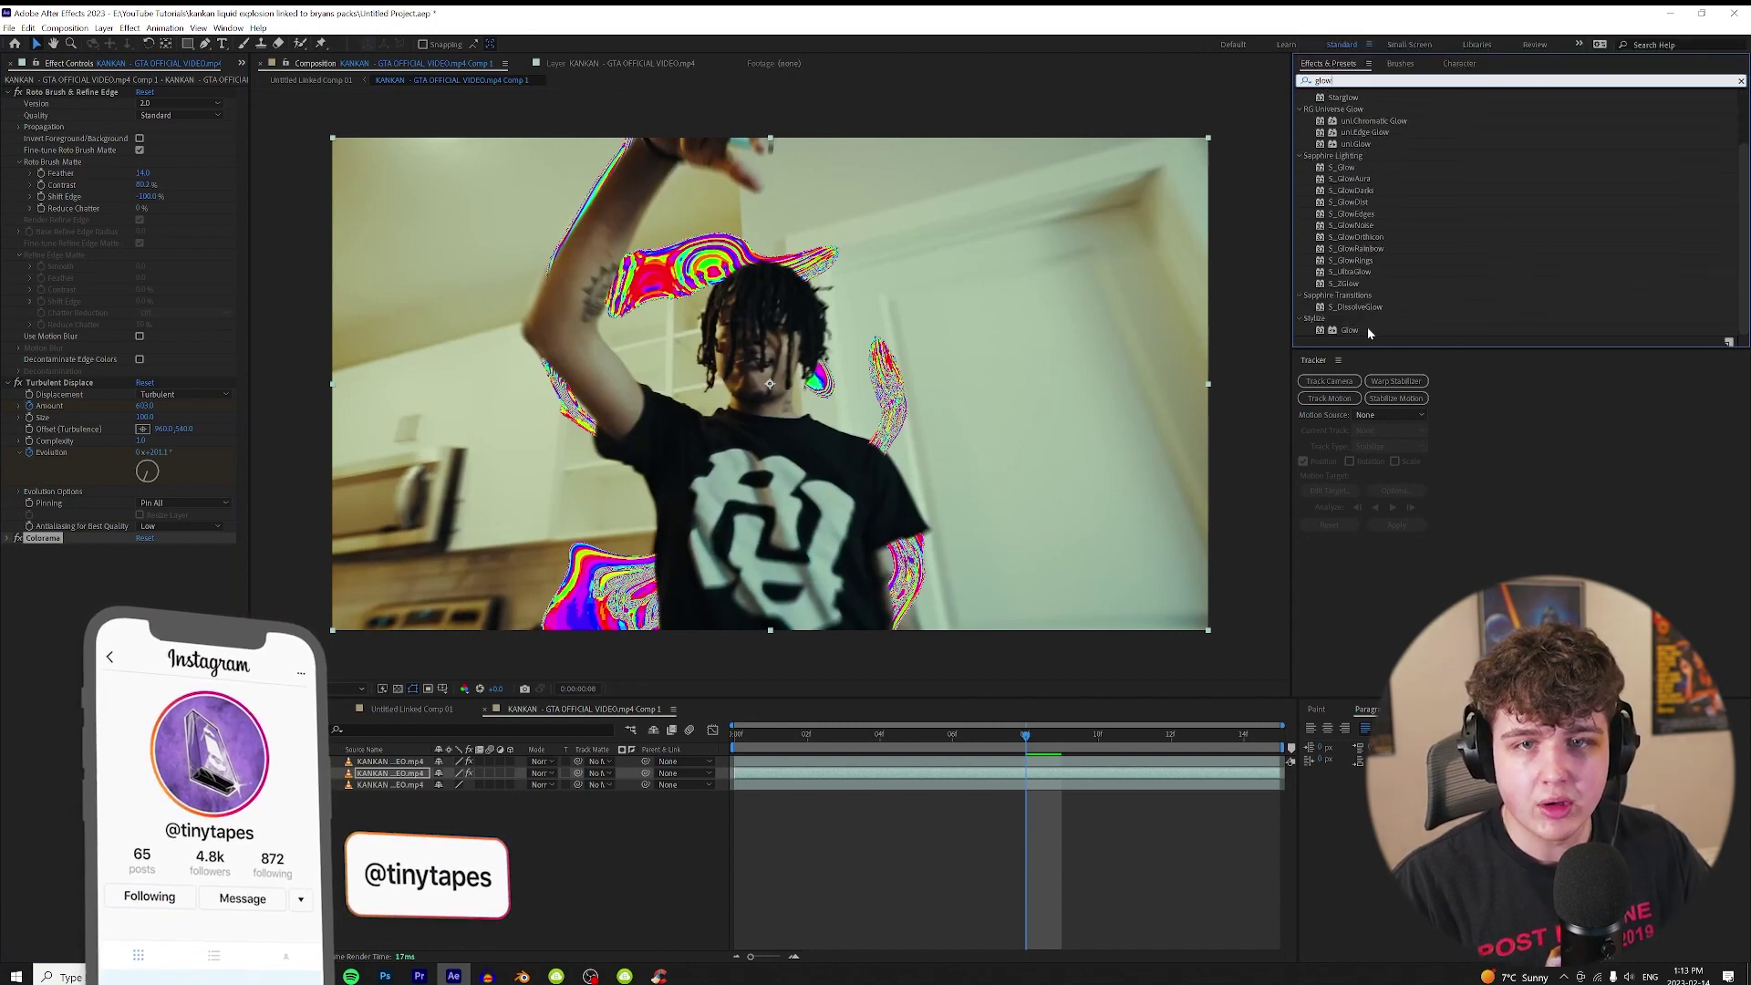
scroll(1450, 301, "up", 2)
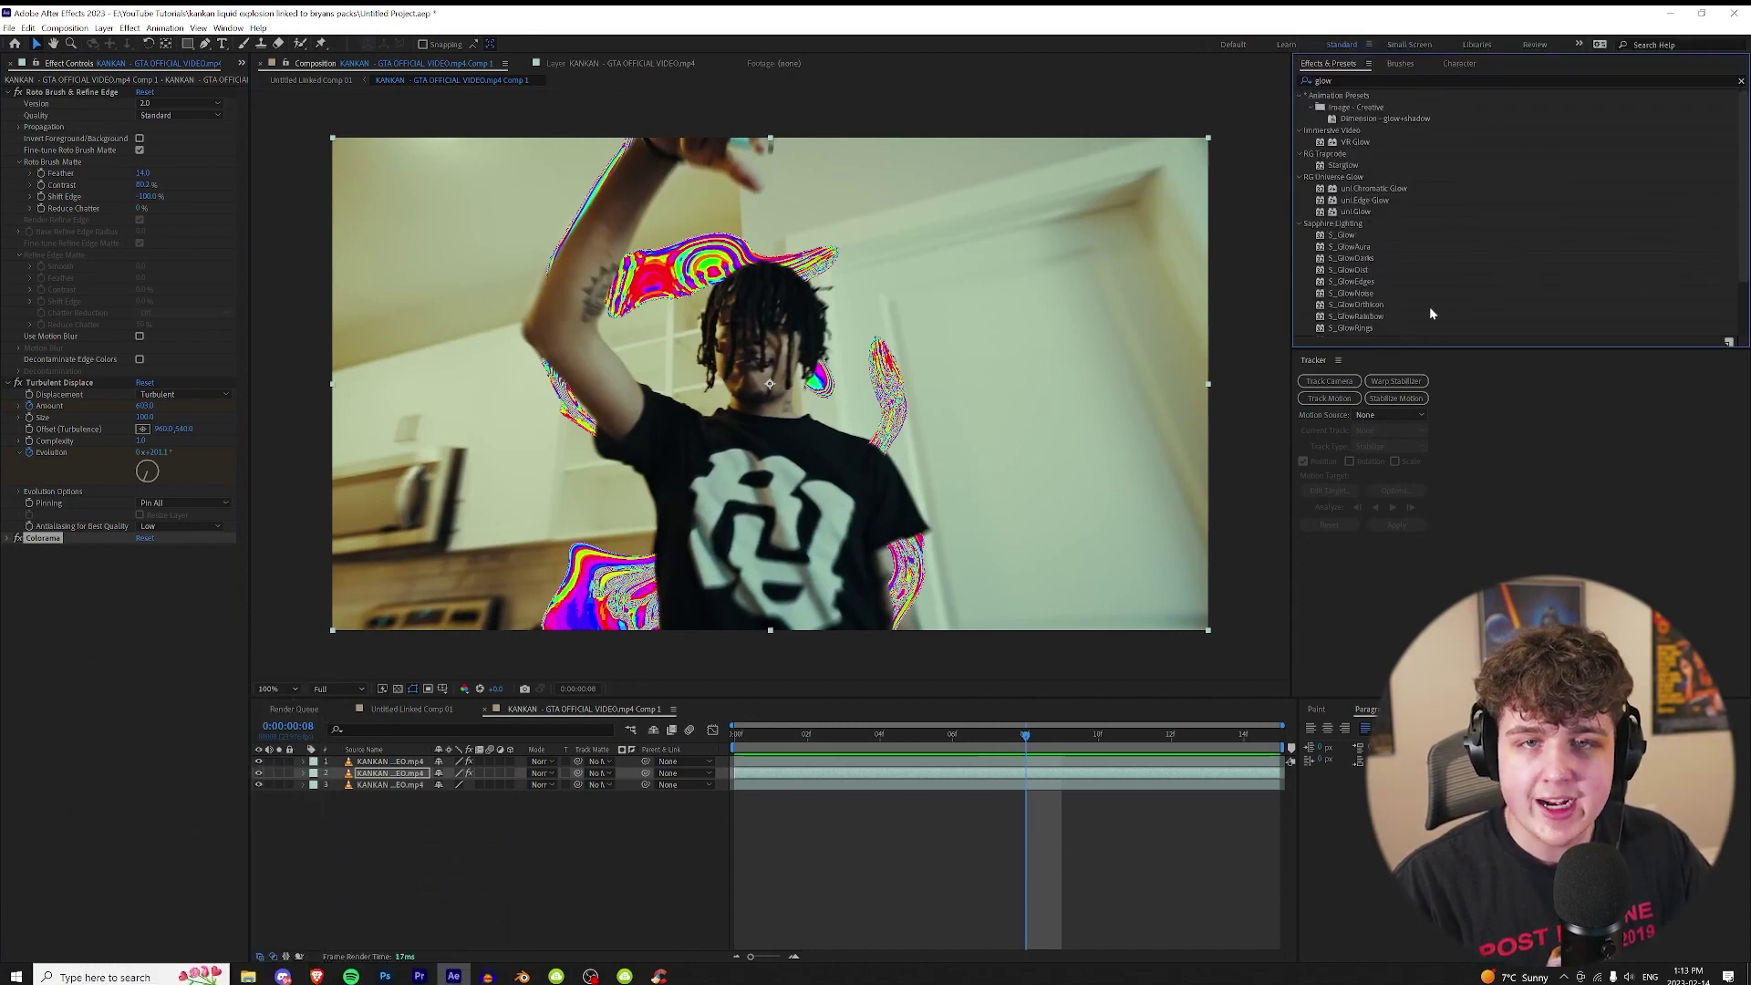
scroll(1404, 241, "down", 2)
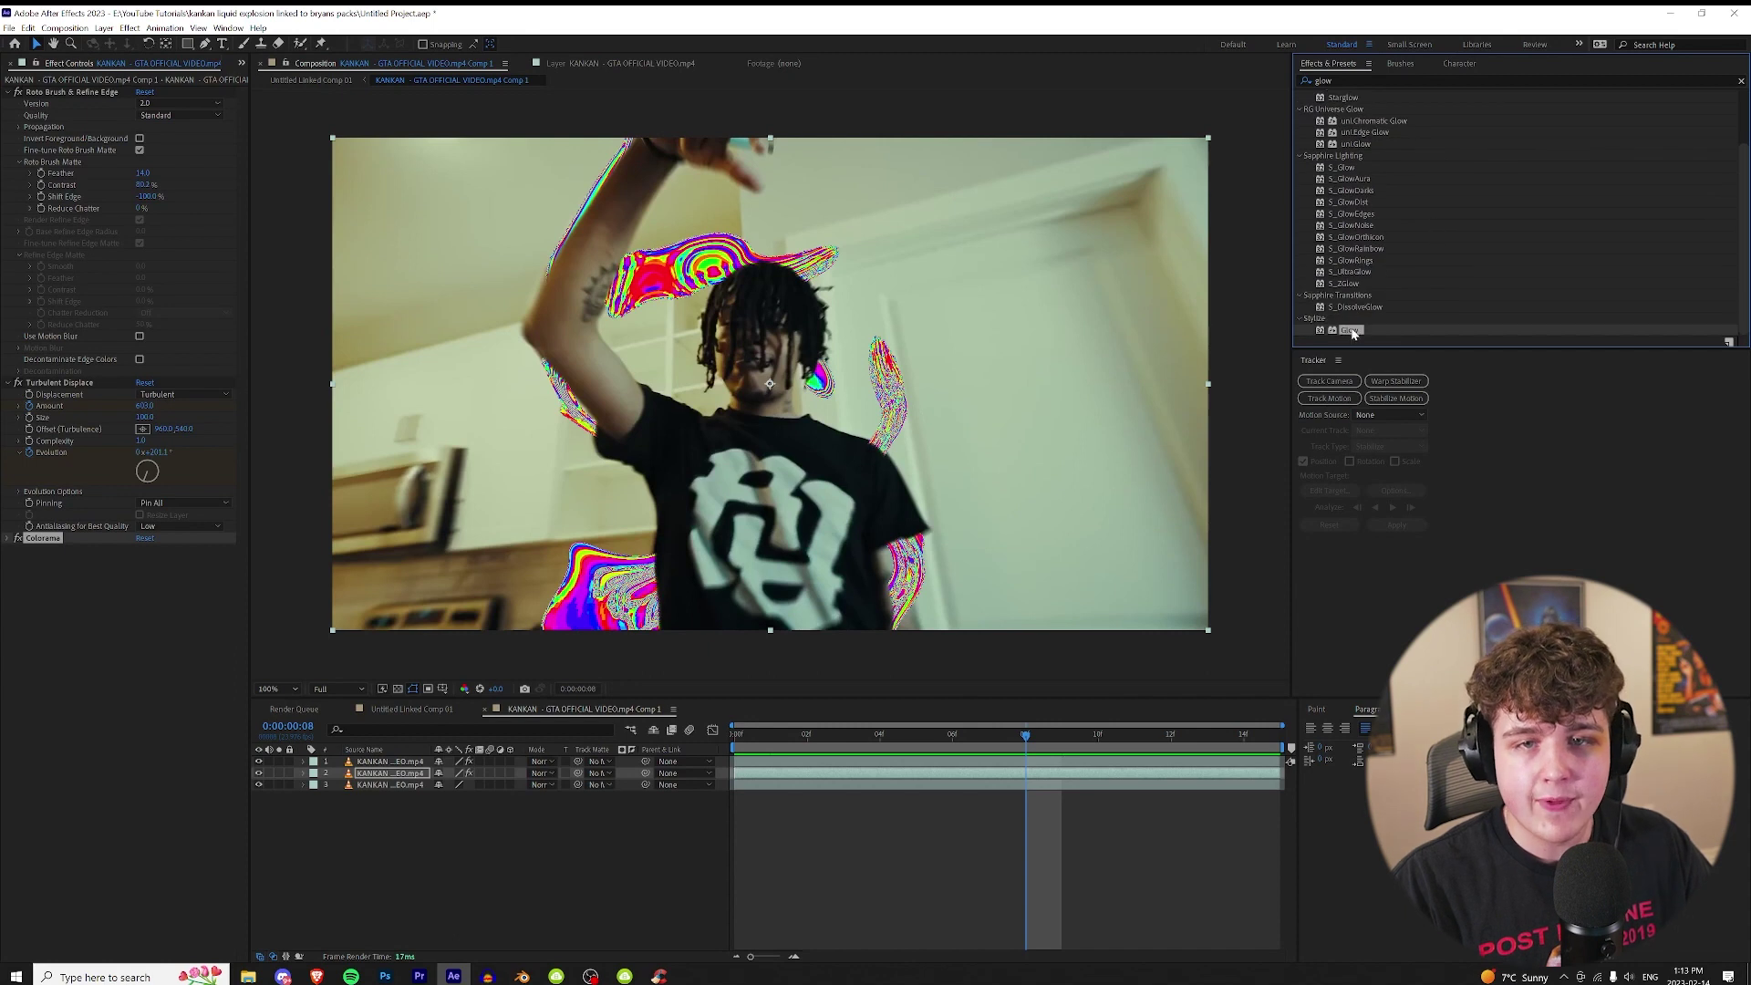
left_click_drag(1349, 330, 416, 771)
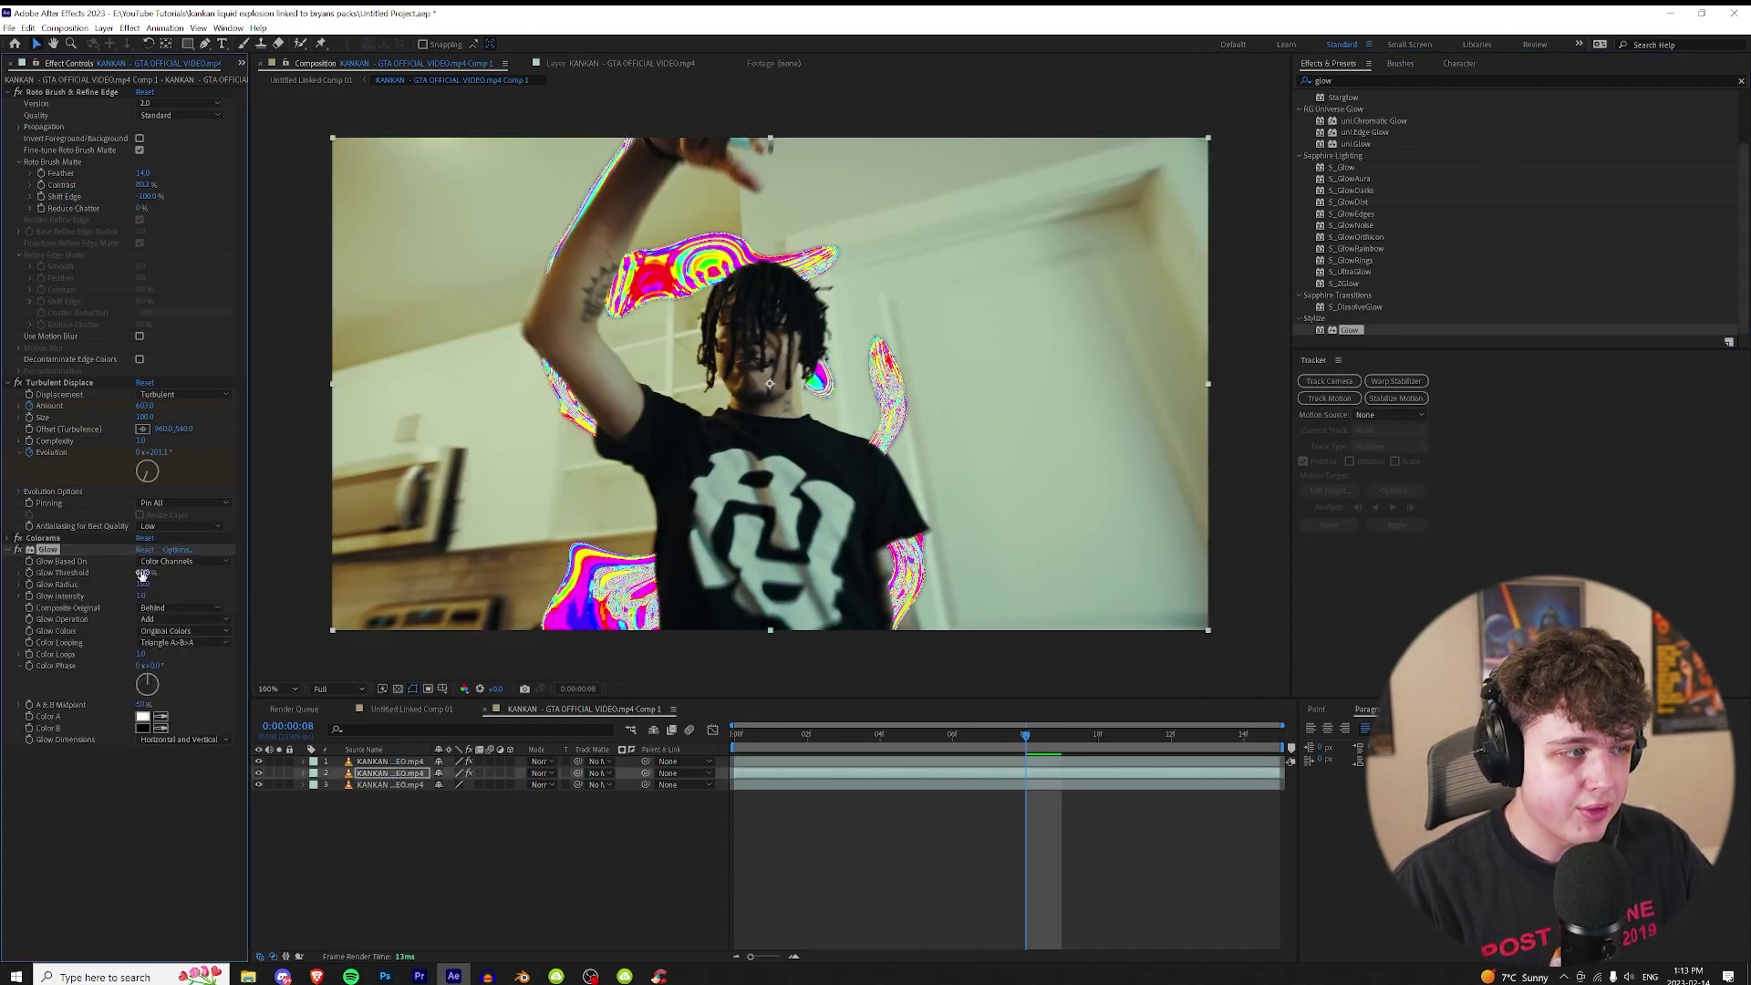
Increase the Glow effect's radius and intensity, and preview the glowing distortion over the clip.
mouse_move(141, 597)
left_mouse_down()
mouse_move(185, 607)
mouse_move(158, 591)
left_mouse_up()
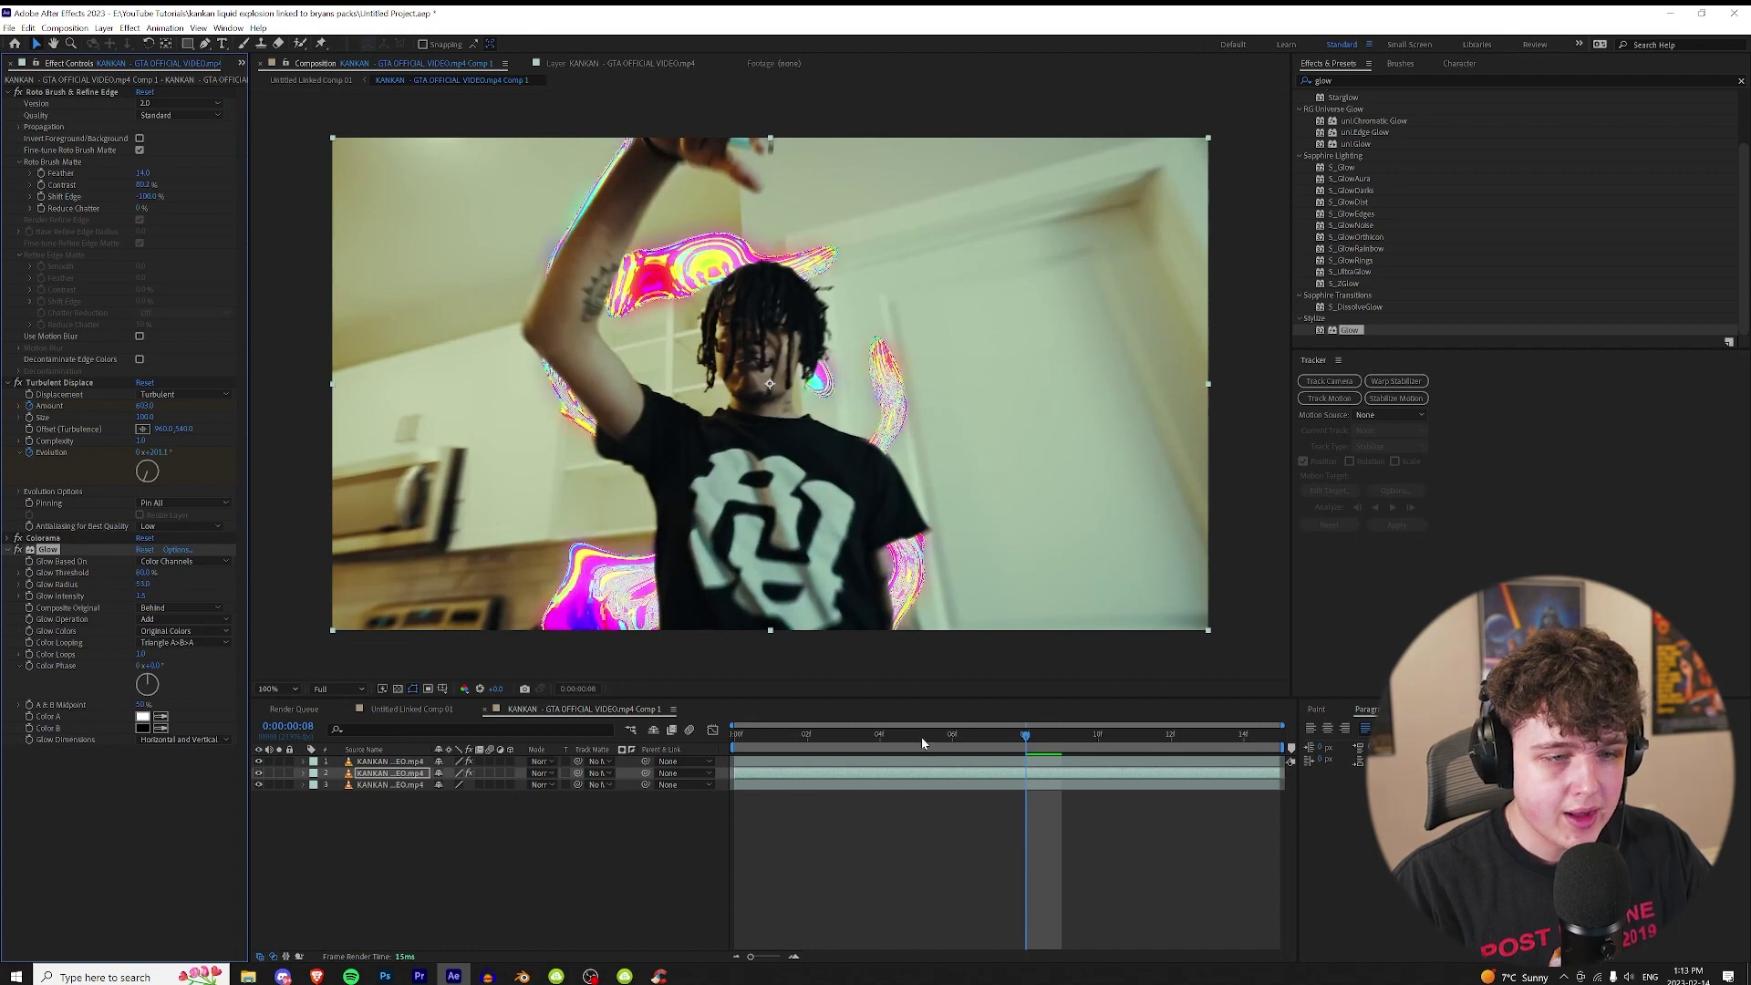
left_click_drag(922, 739, 984, 755)
key("space")
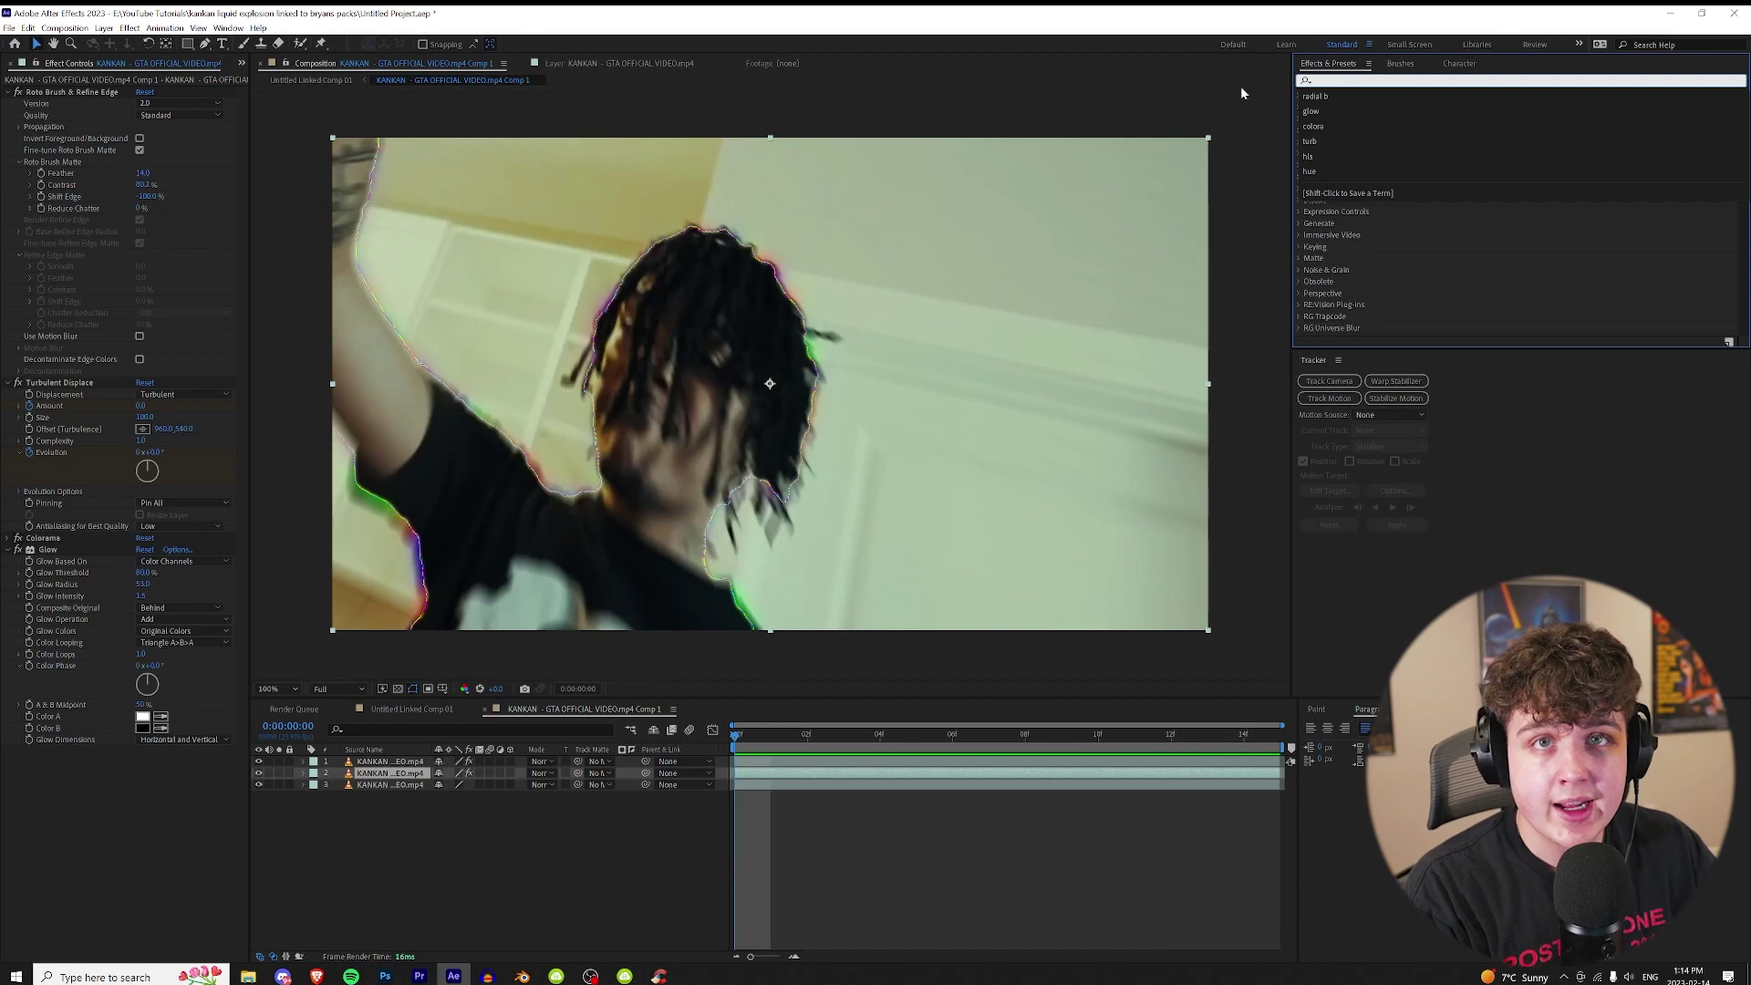
Find the Directional Blur effect and apply it to the middle layer after Glow.
type("dir")
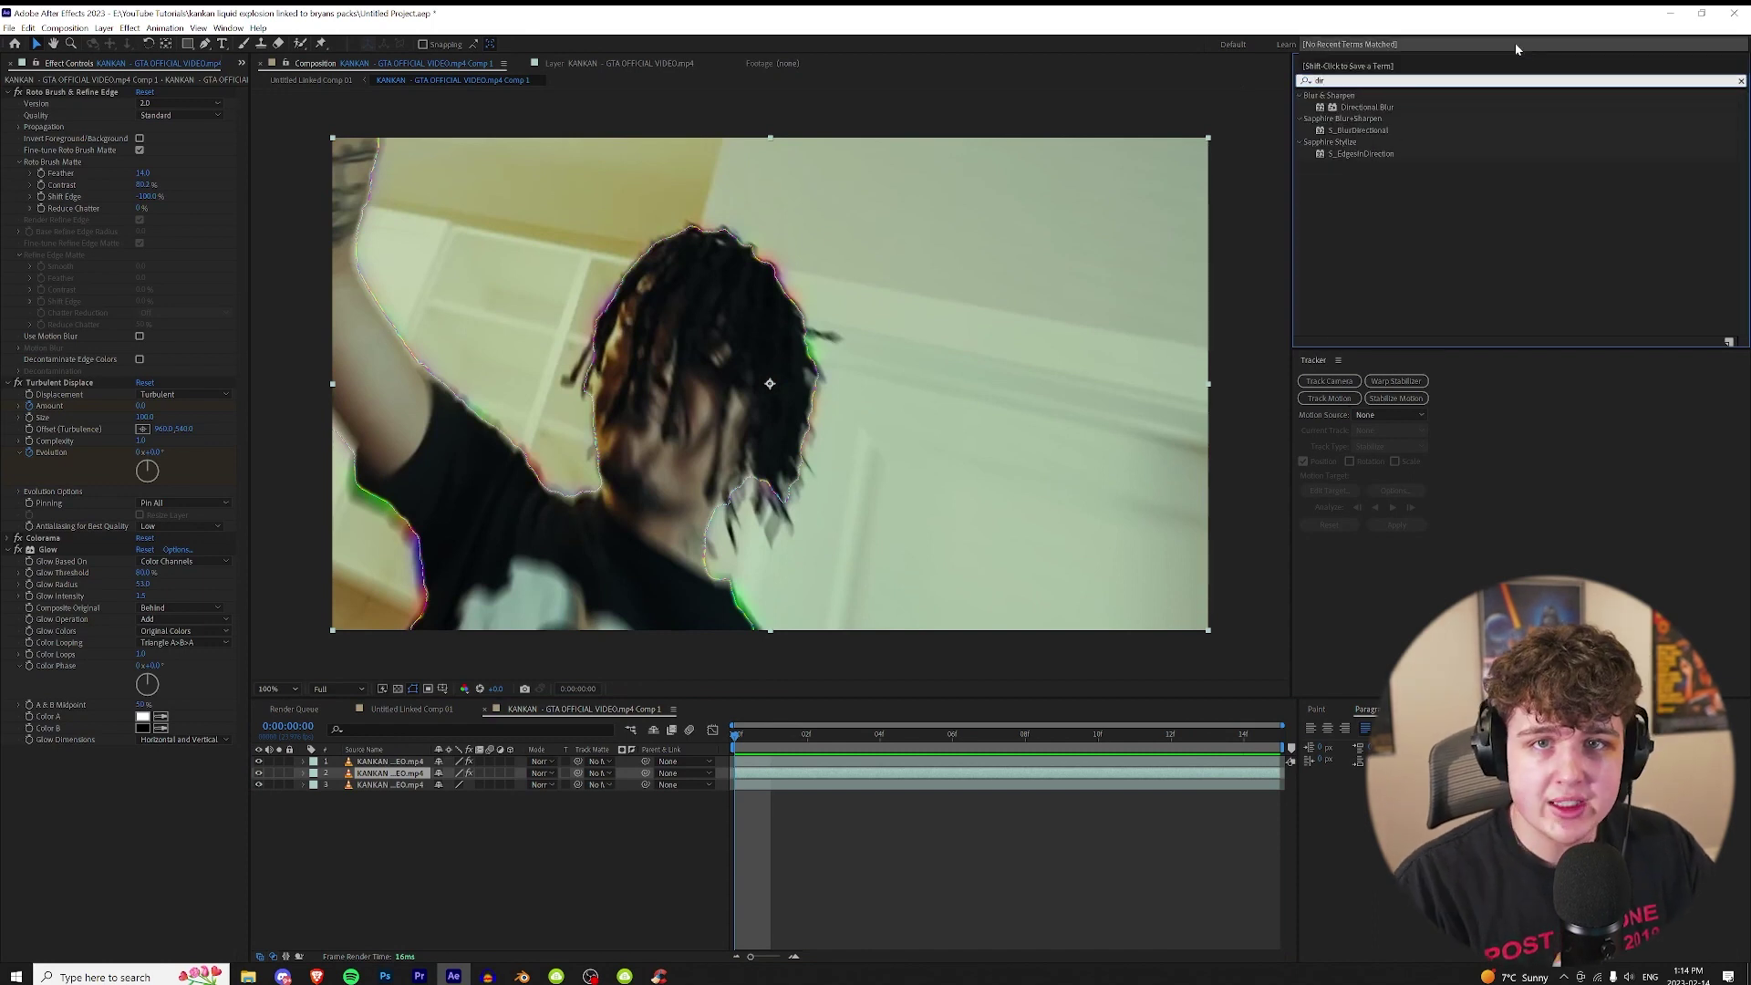
left_click(1380, 109)
left_click_drag(1379, 108, 360, 780)
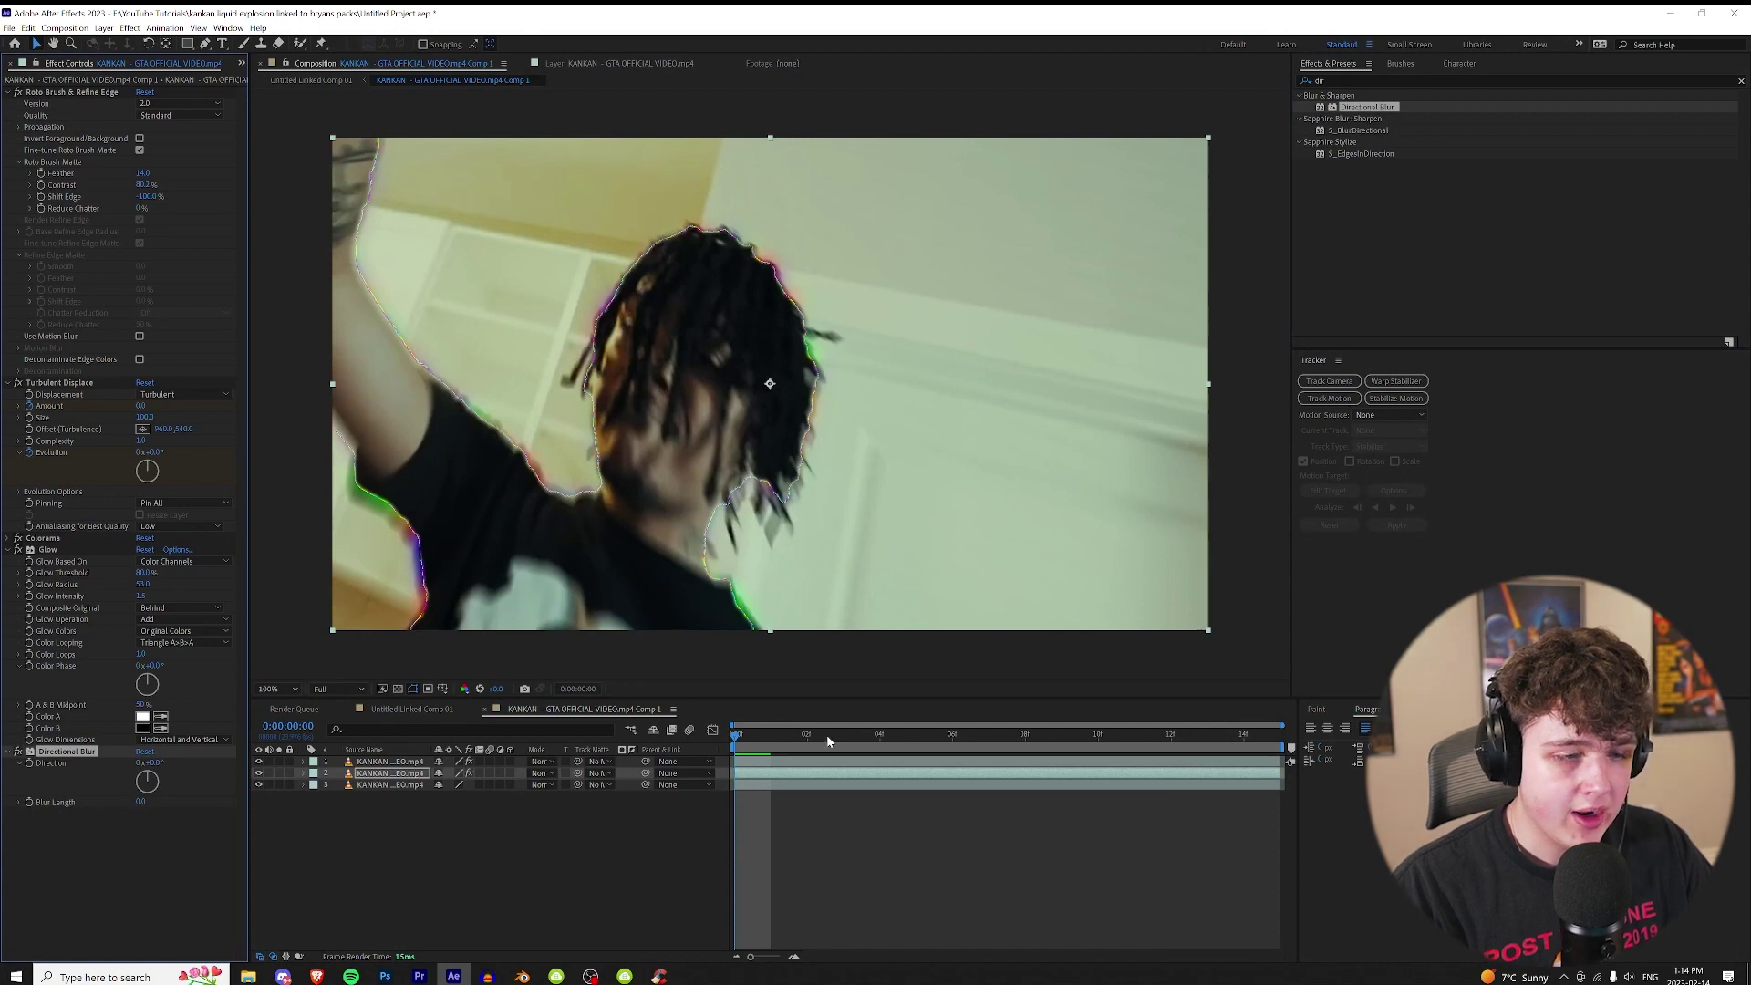
Increase Directional Blur's Blur Length, keyframe its Direction to rotate over the clip, and preview the animation.
left_click_drag(827, 739, 1003, 739)
left_click_drag(139, 802, 206, 804)
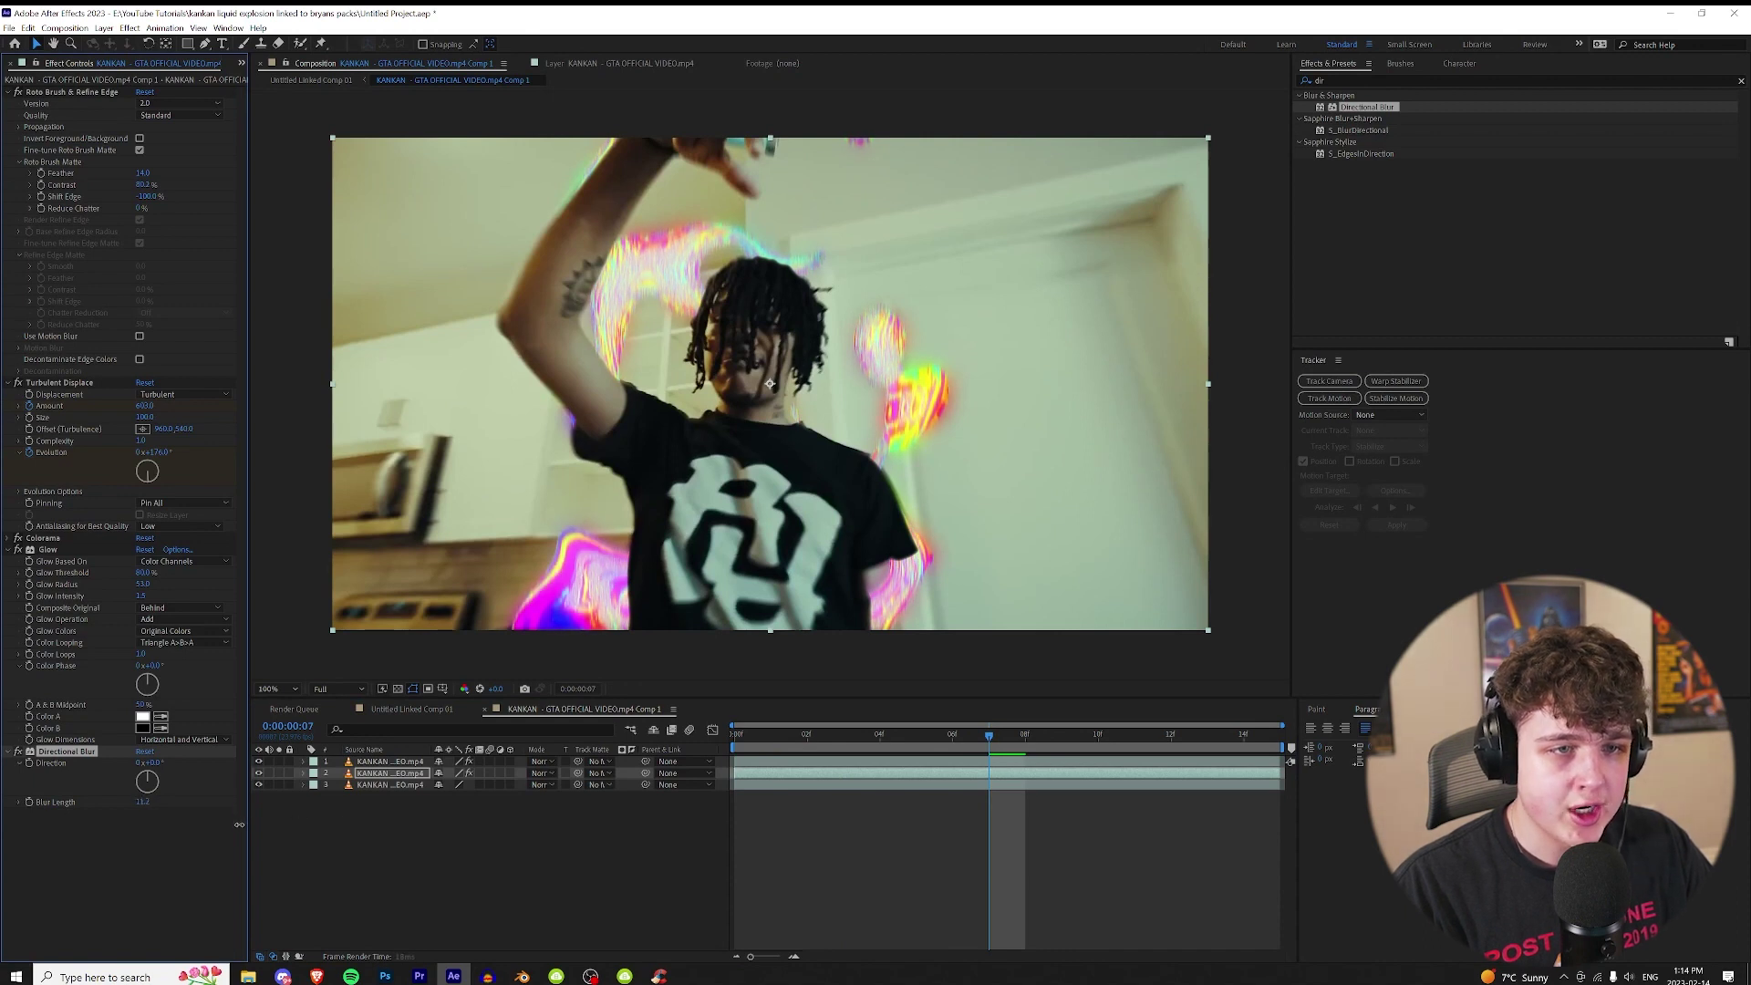
left_click(752, 750)
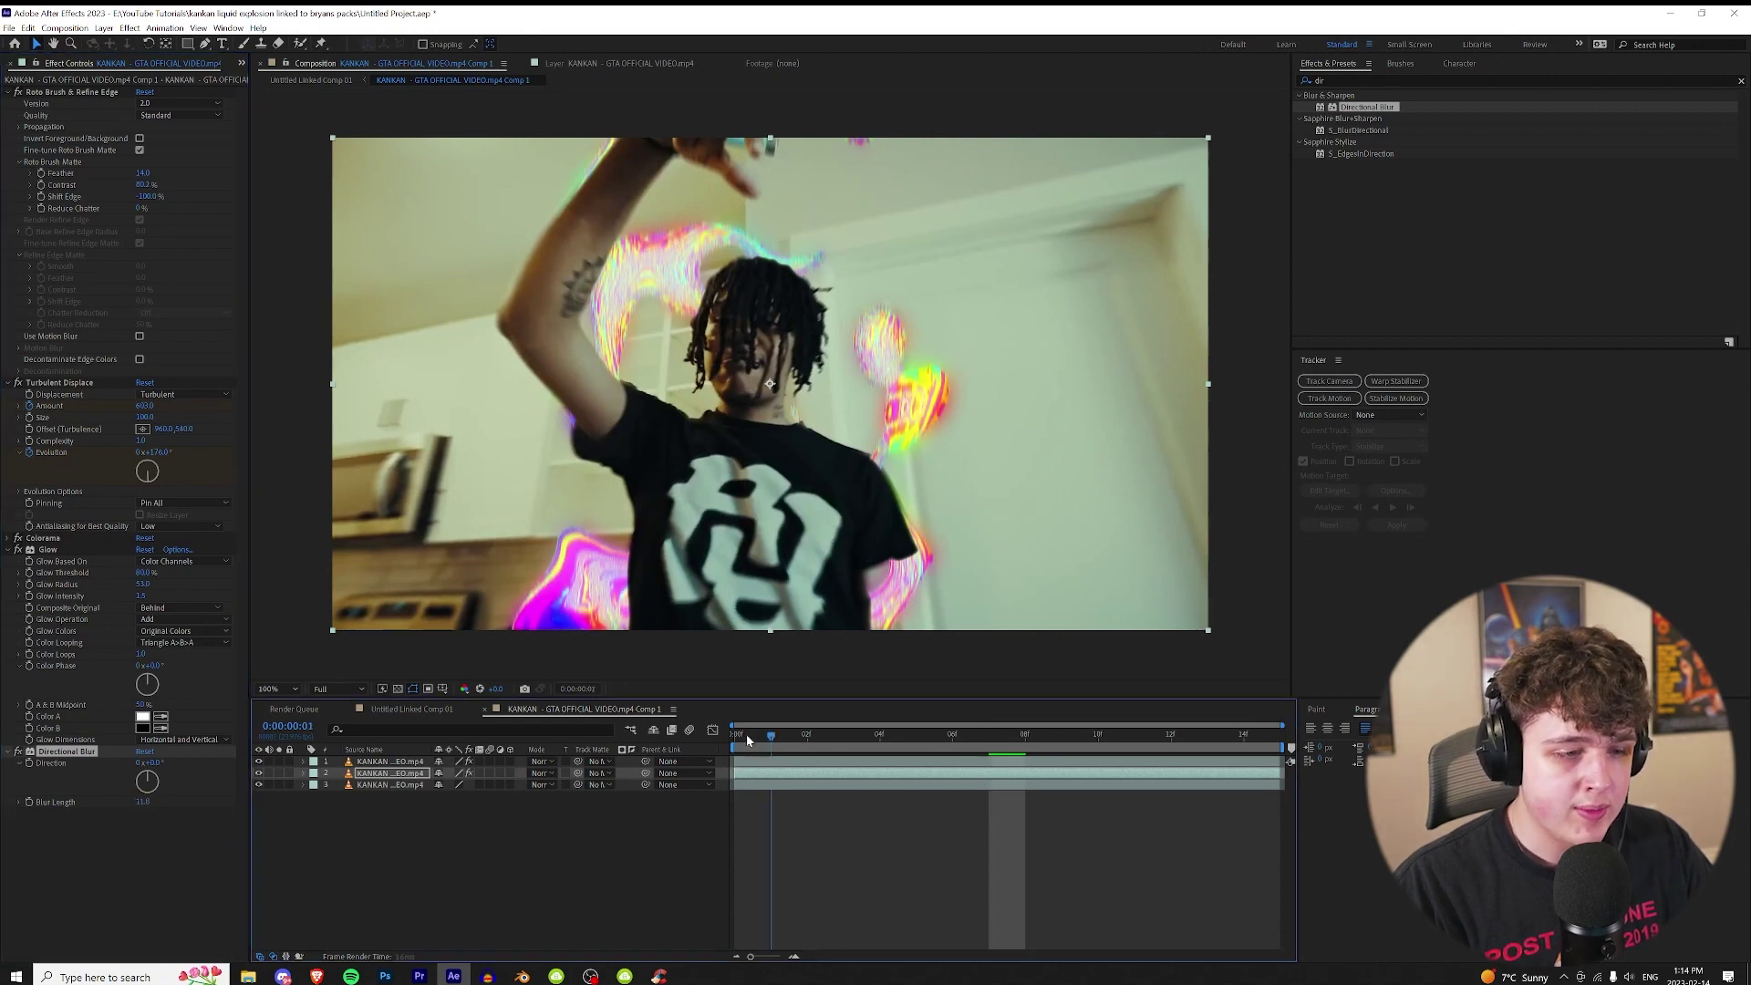
left_click(77, 782)
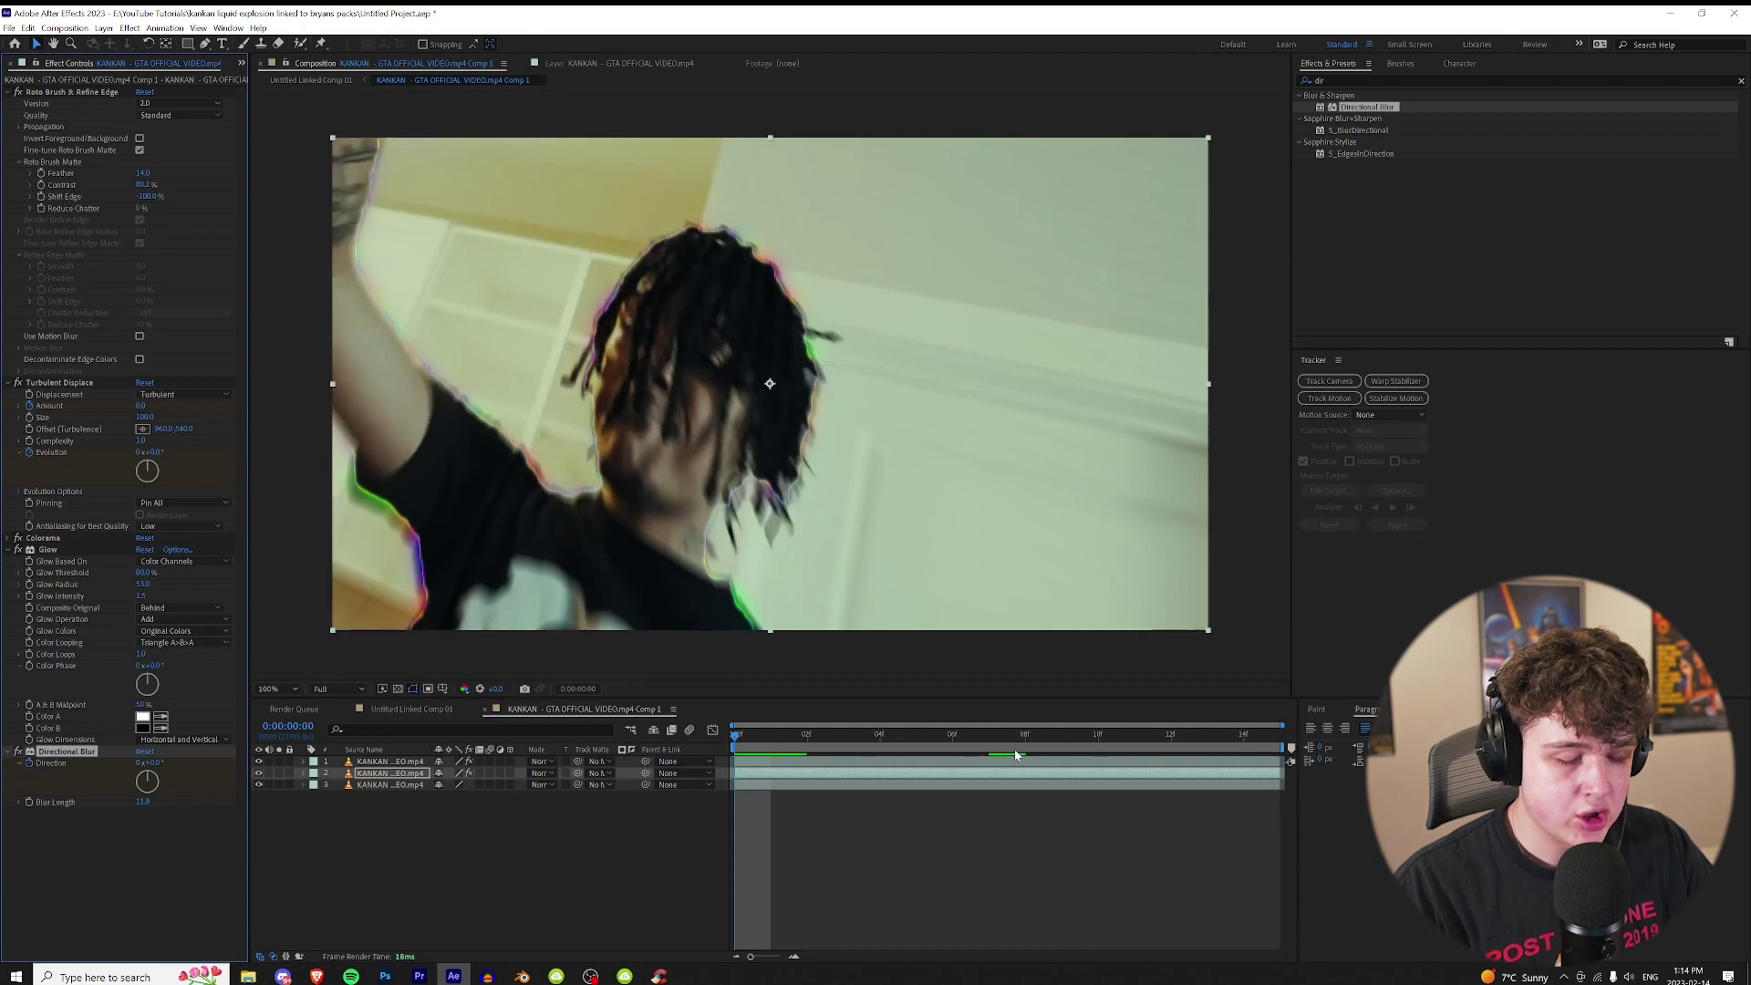
key("space")
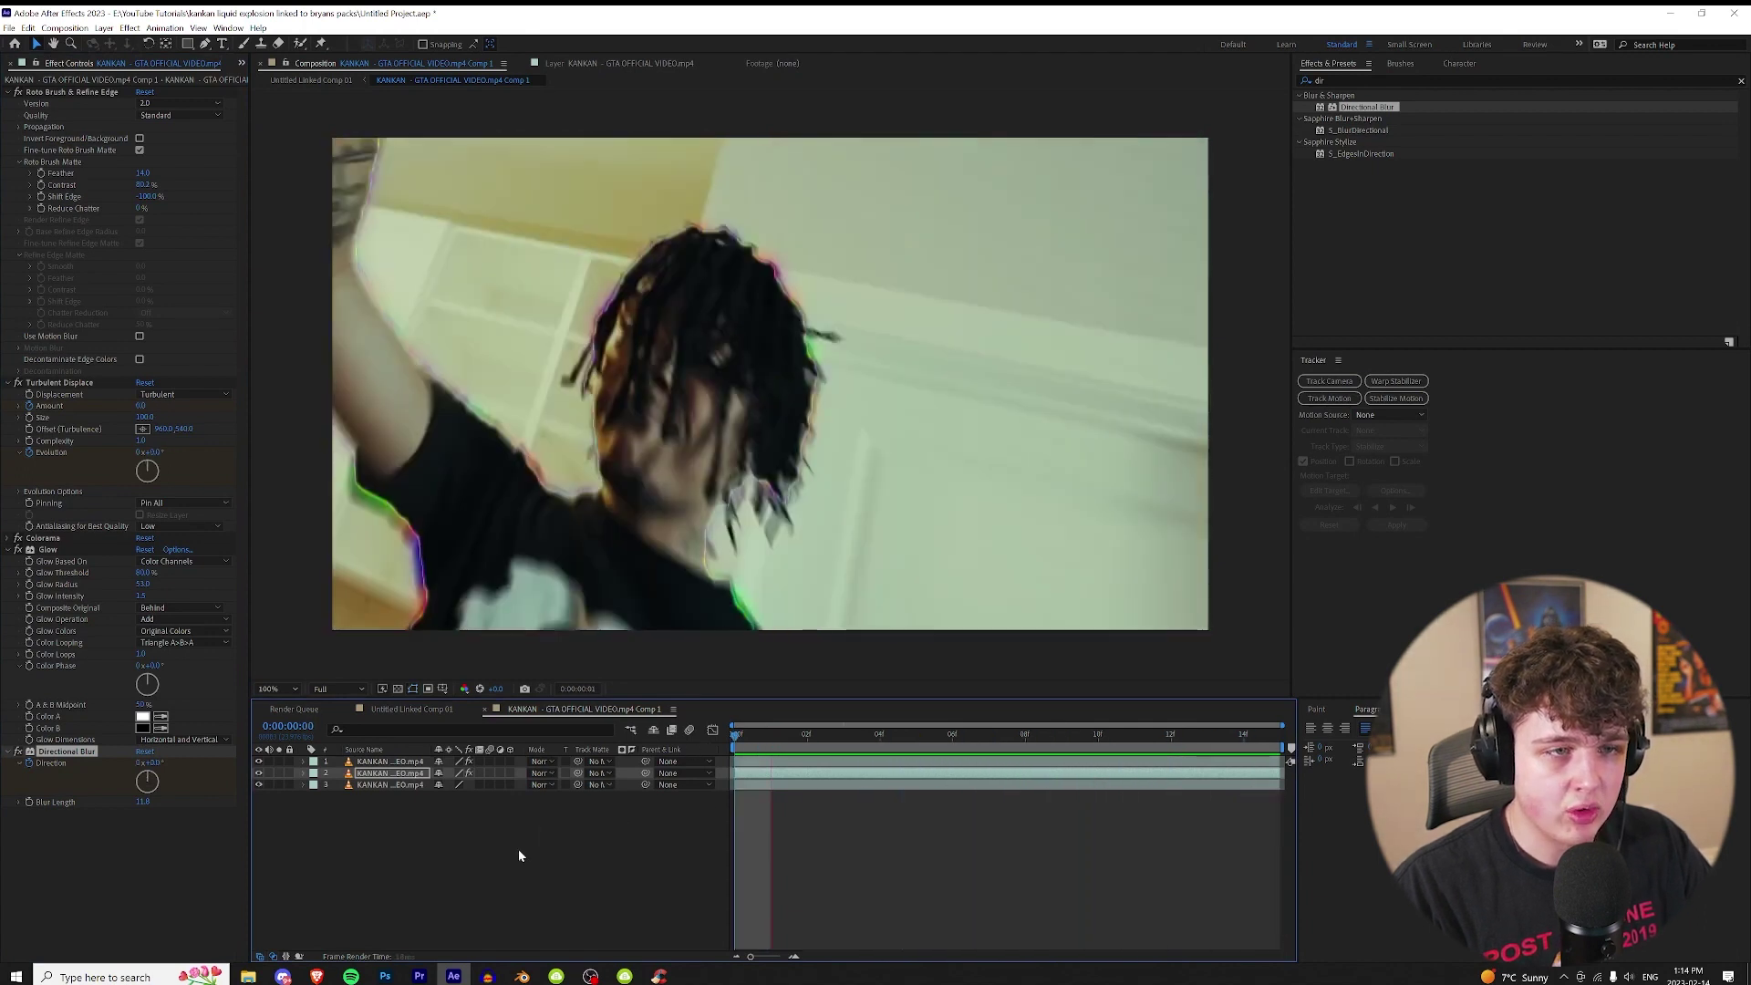
Find the Color Balance (HLS) effect and apply it to the middle layer after Directional Blur.
left_click(1322, 80)
key("BackSpace")
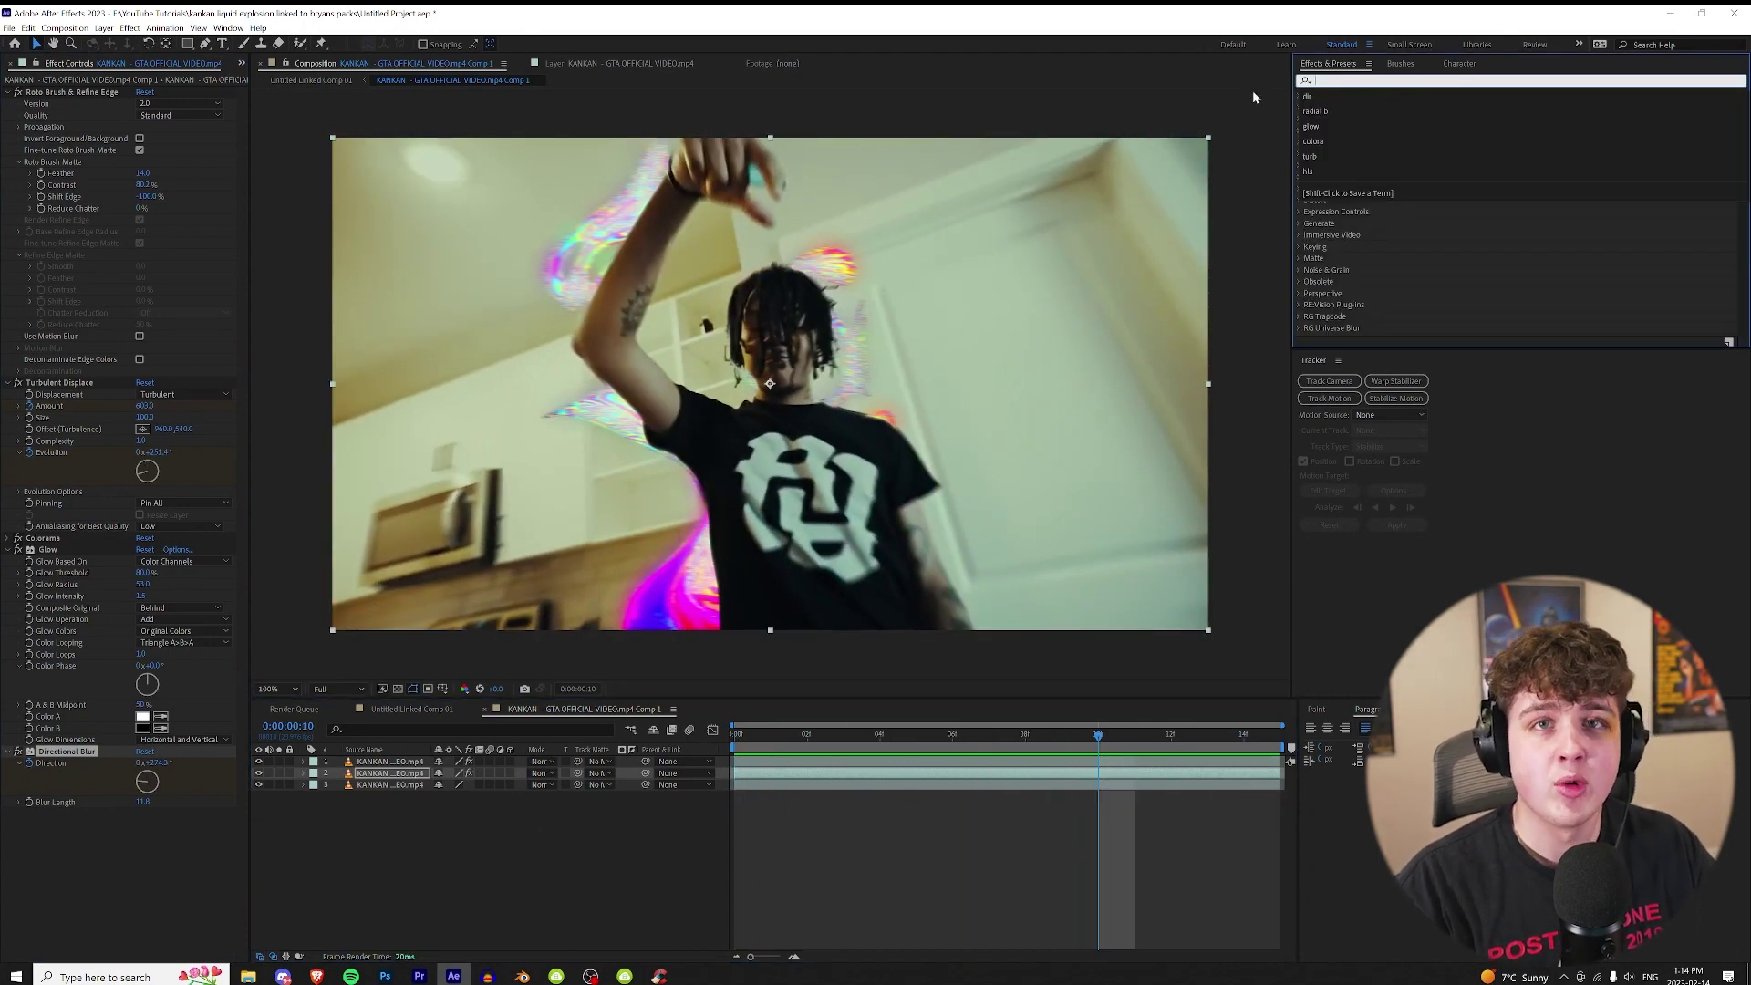
key("Escape")
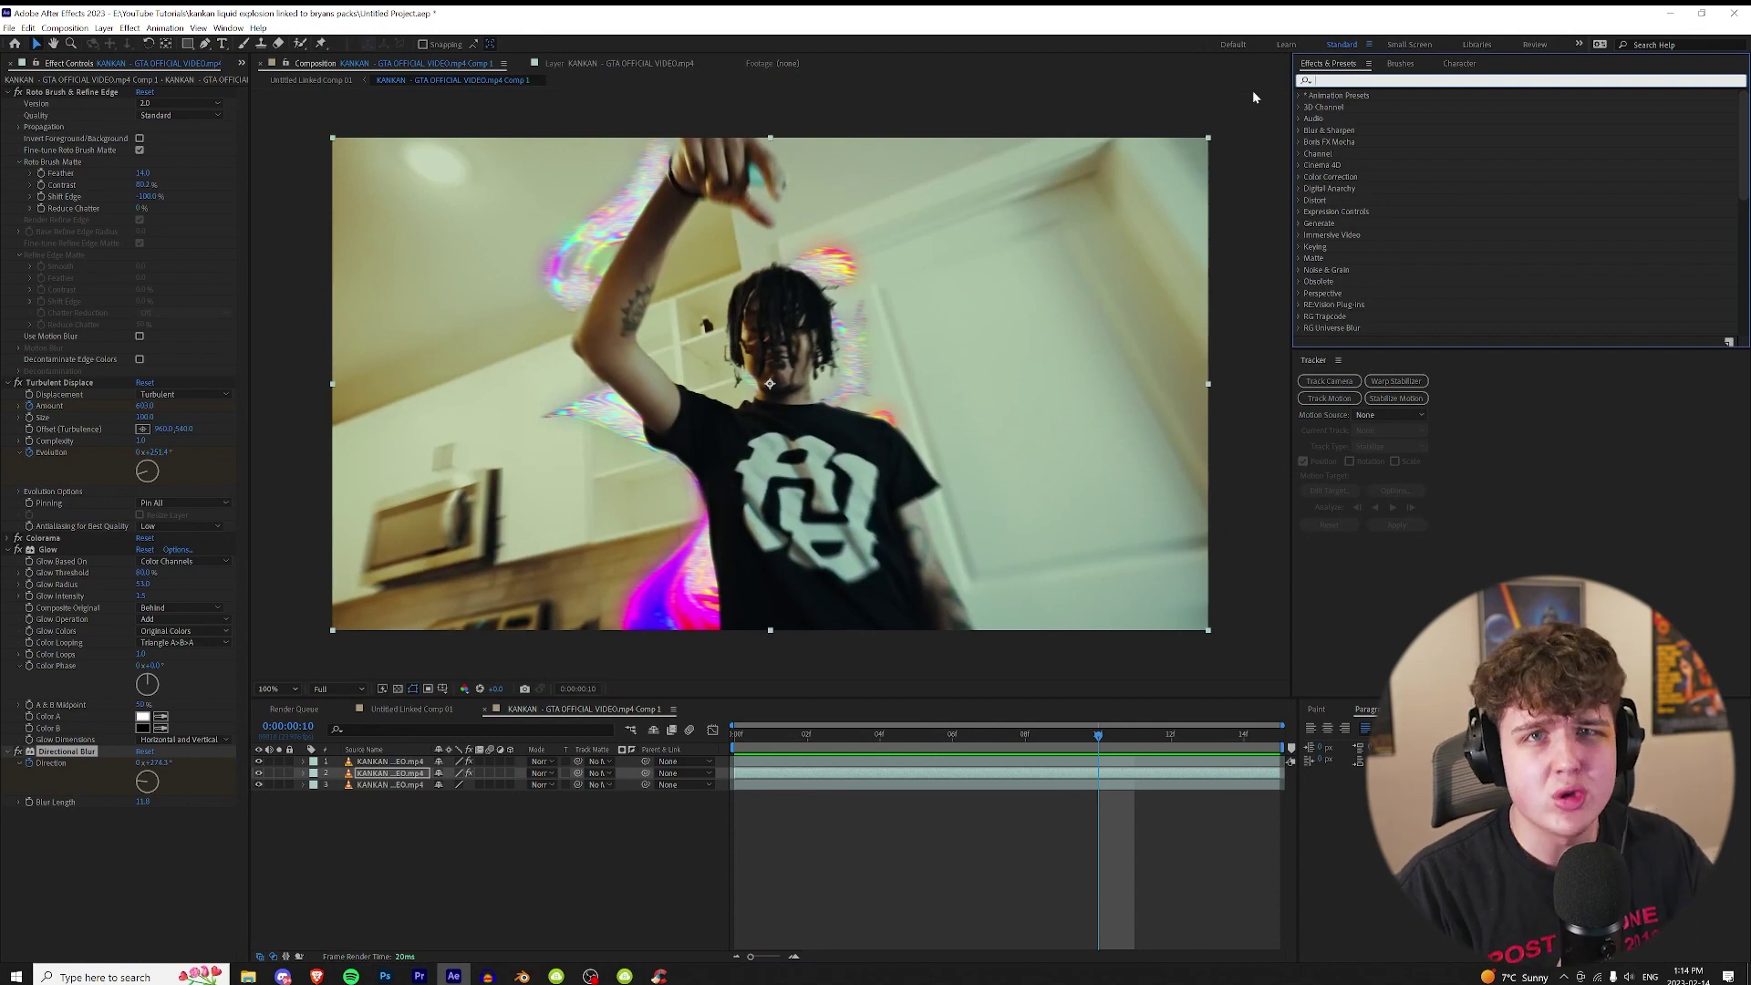
type("hls")
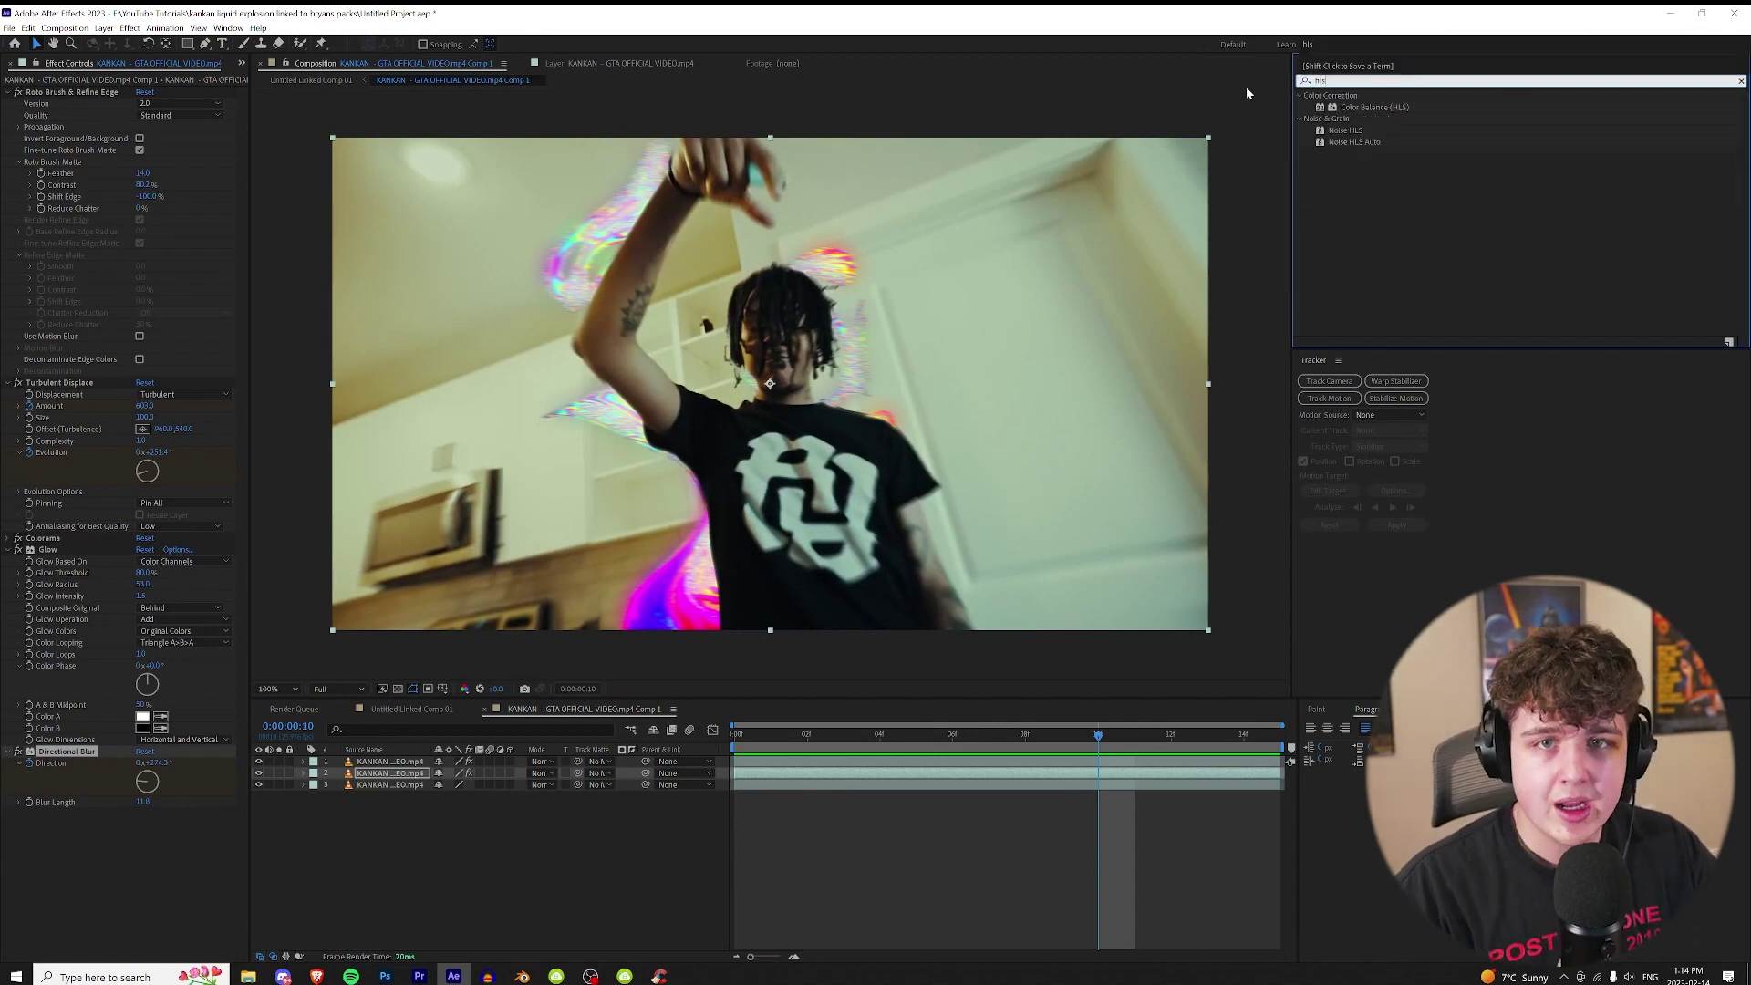
left_click_drag(1389, 106, 349, 782)
Keyframe Color Balance's Hue from the first frame to a higher value near frame 14, and preview the colour shift.
left_click(737, 735)
left_click(29, 825)
left_click_drag(735, 735, 1268, 735)
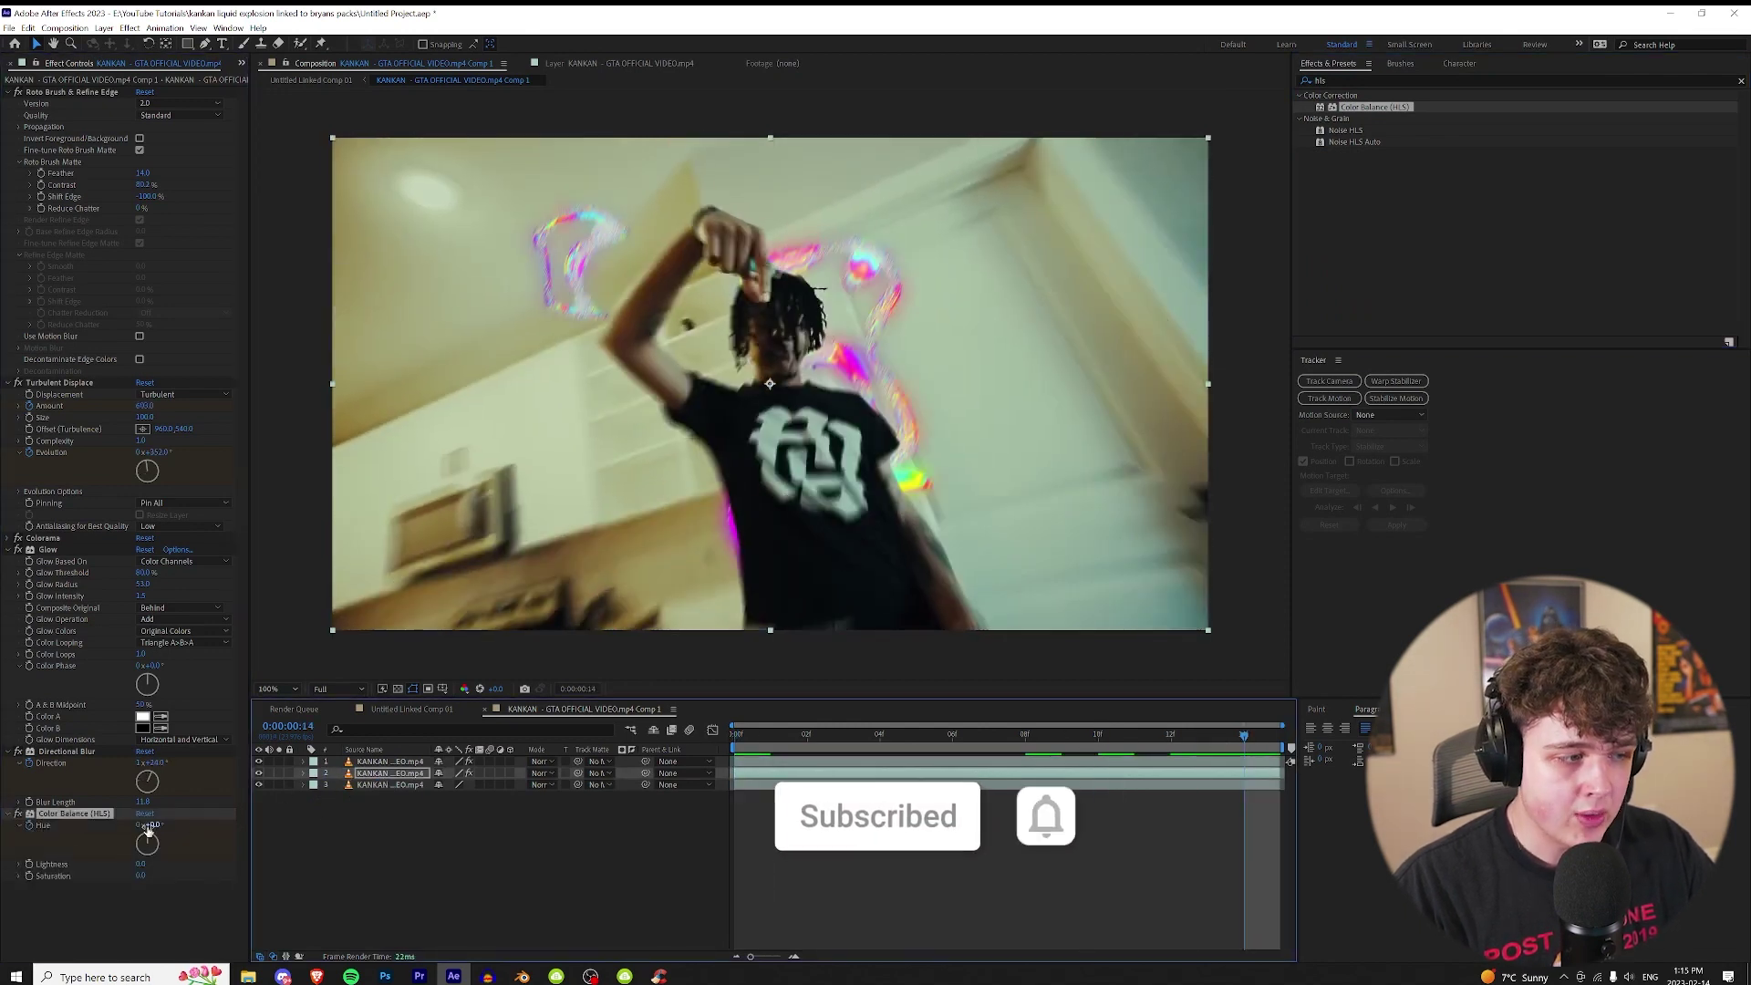
left_click_drag(148, 824, 583, 823)
key("space")
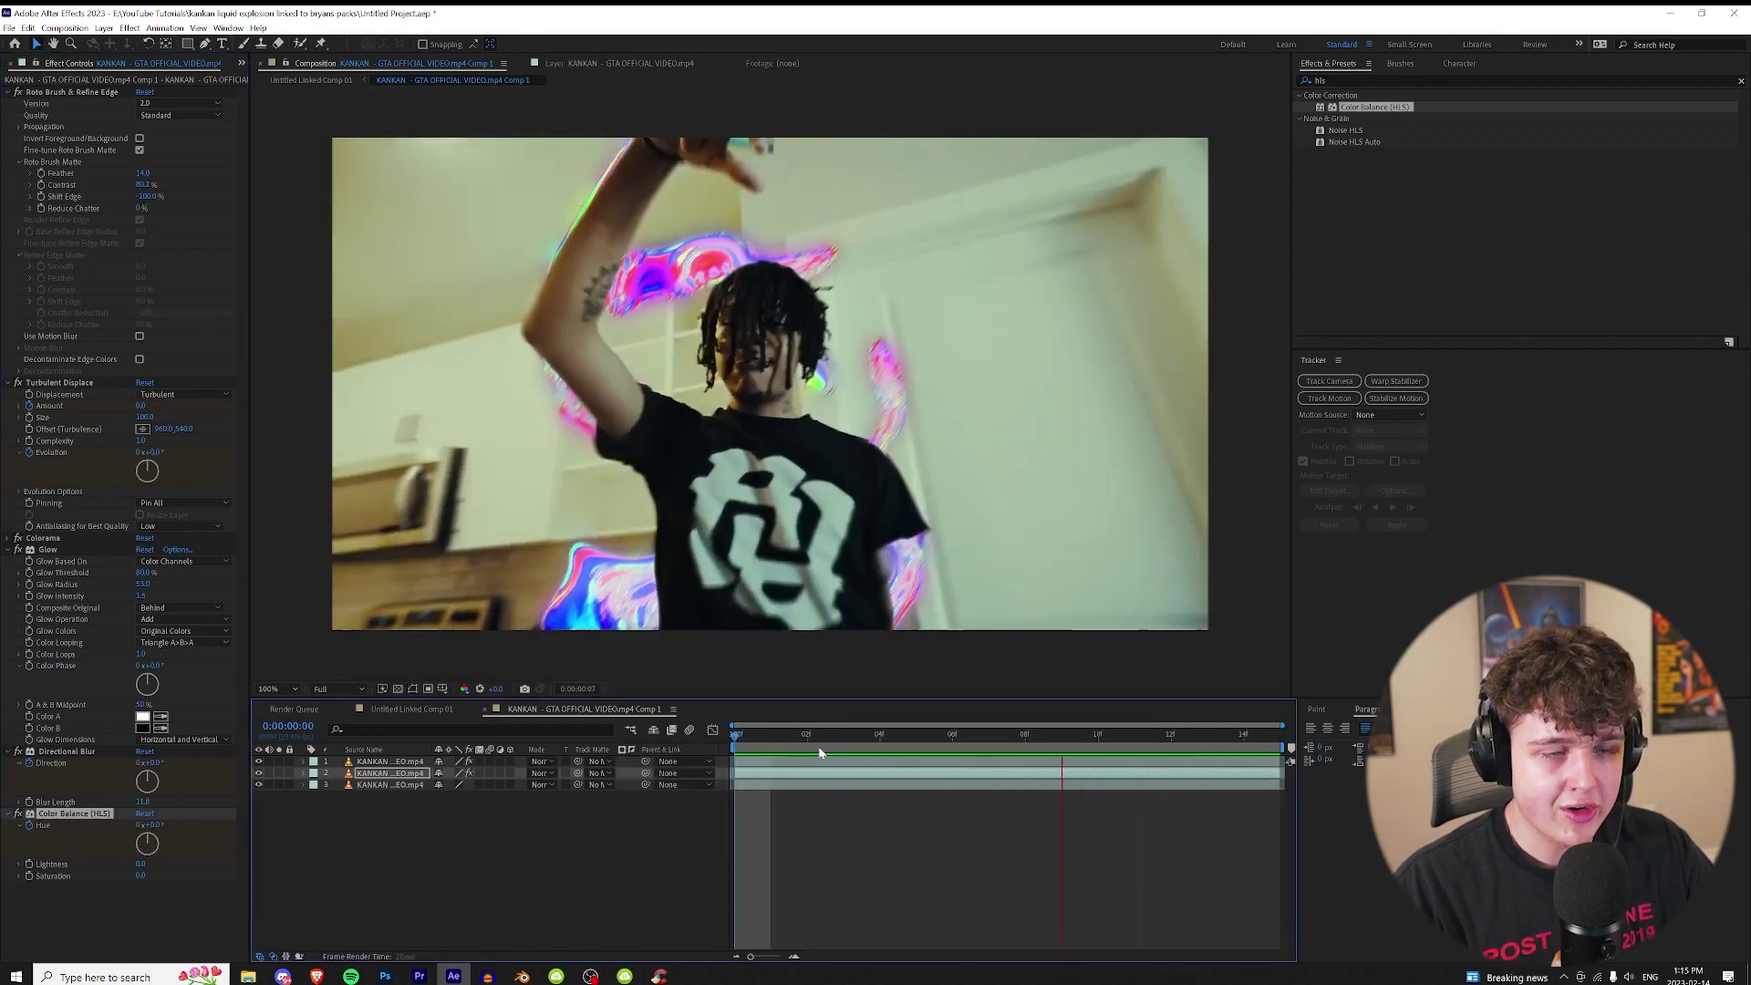
key("space")
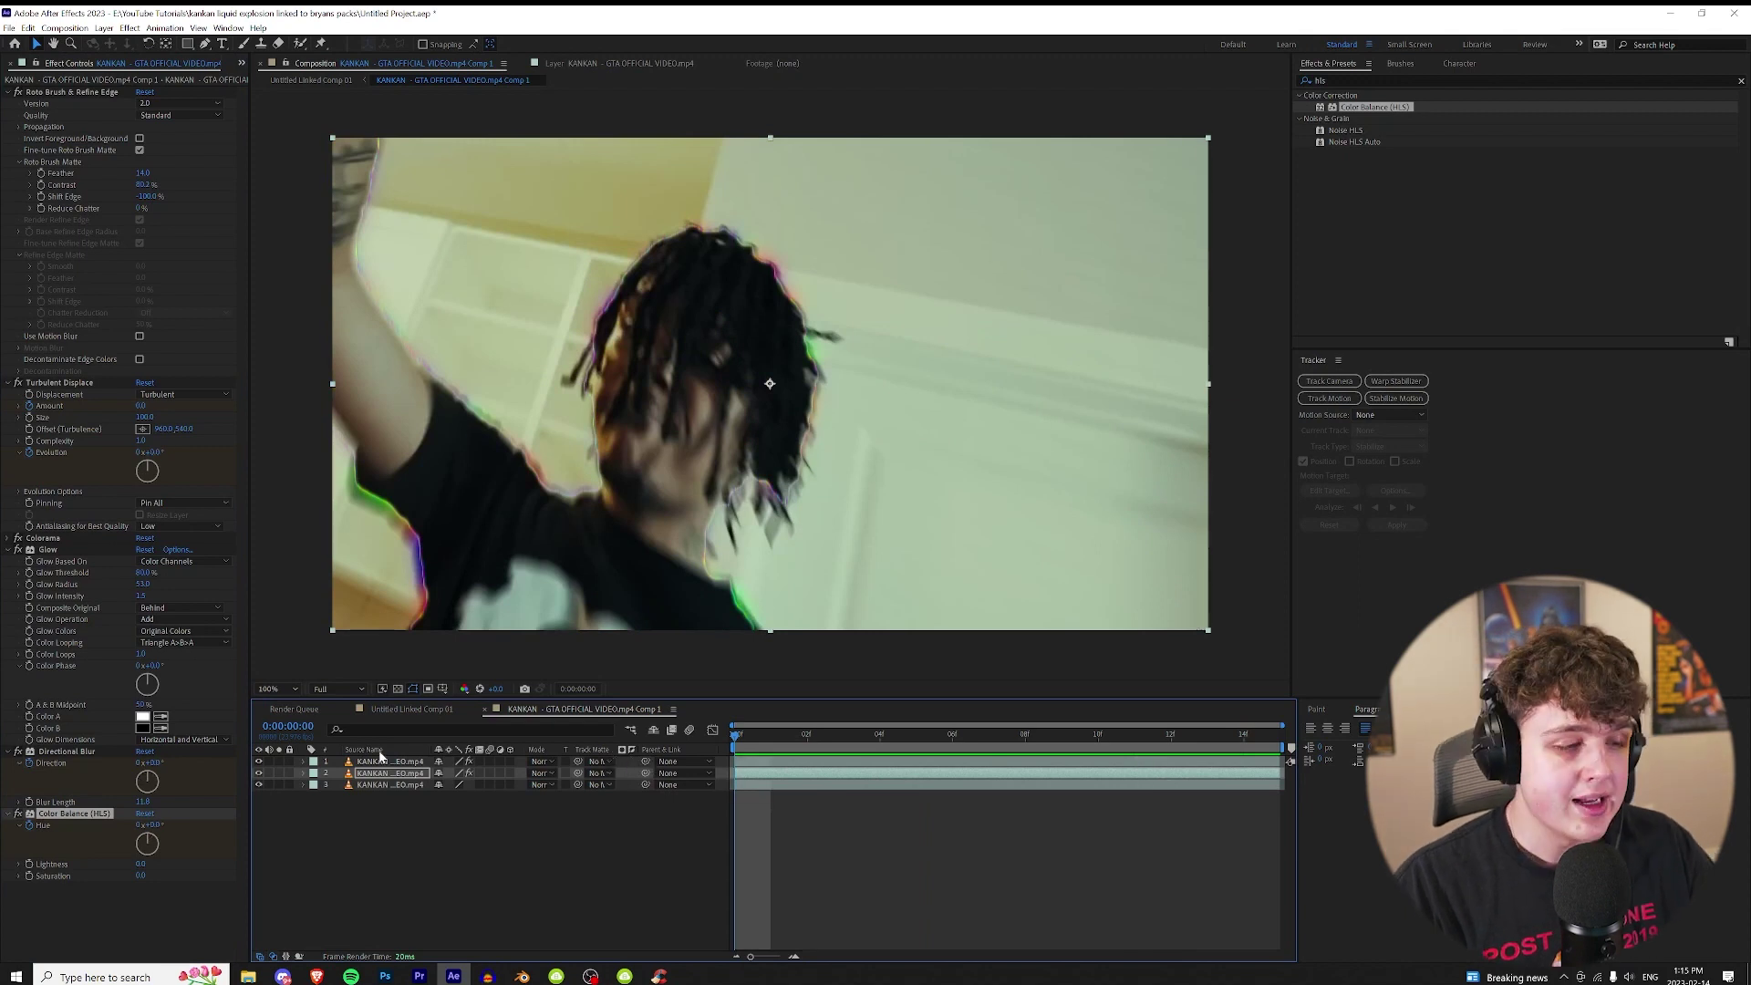
Duplicate the distorted middle layer, then rotate the copy 90°, scale it to about 179% and move it lower in the frame.
key("ctrl+d")
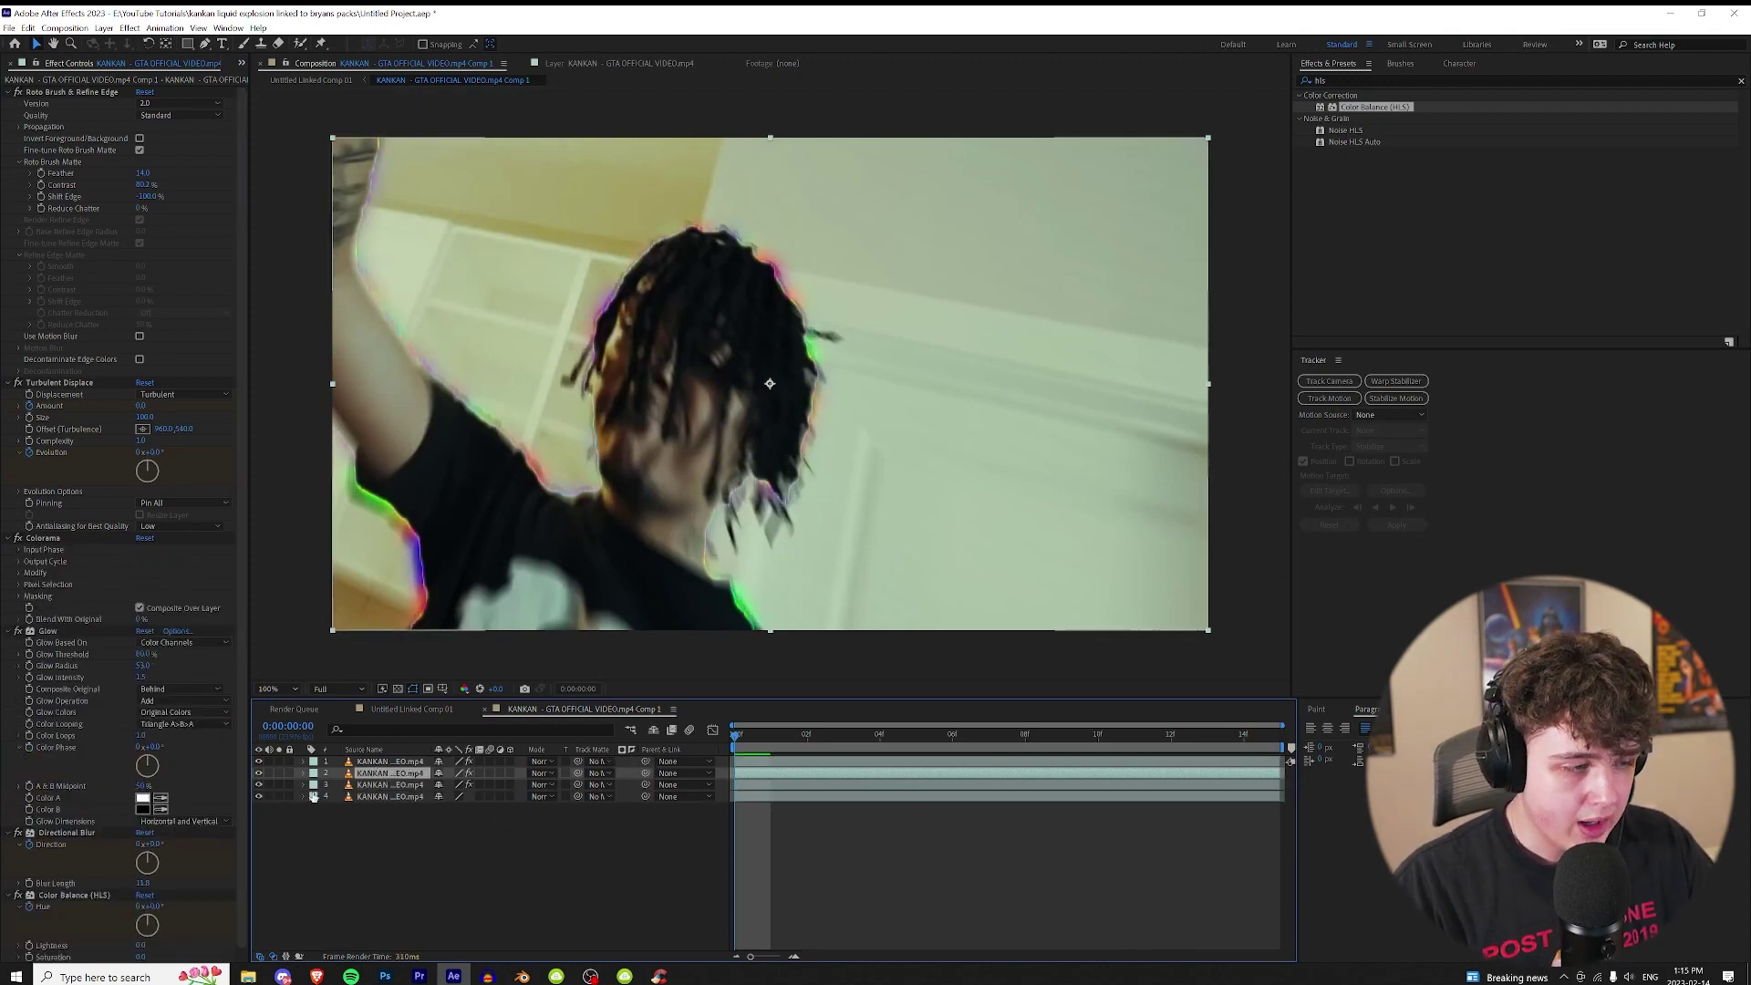
left_click(302, 773)
left_click(316, 797)
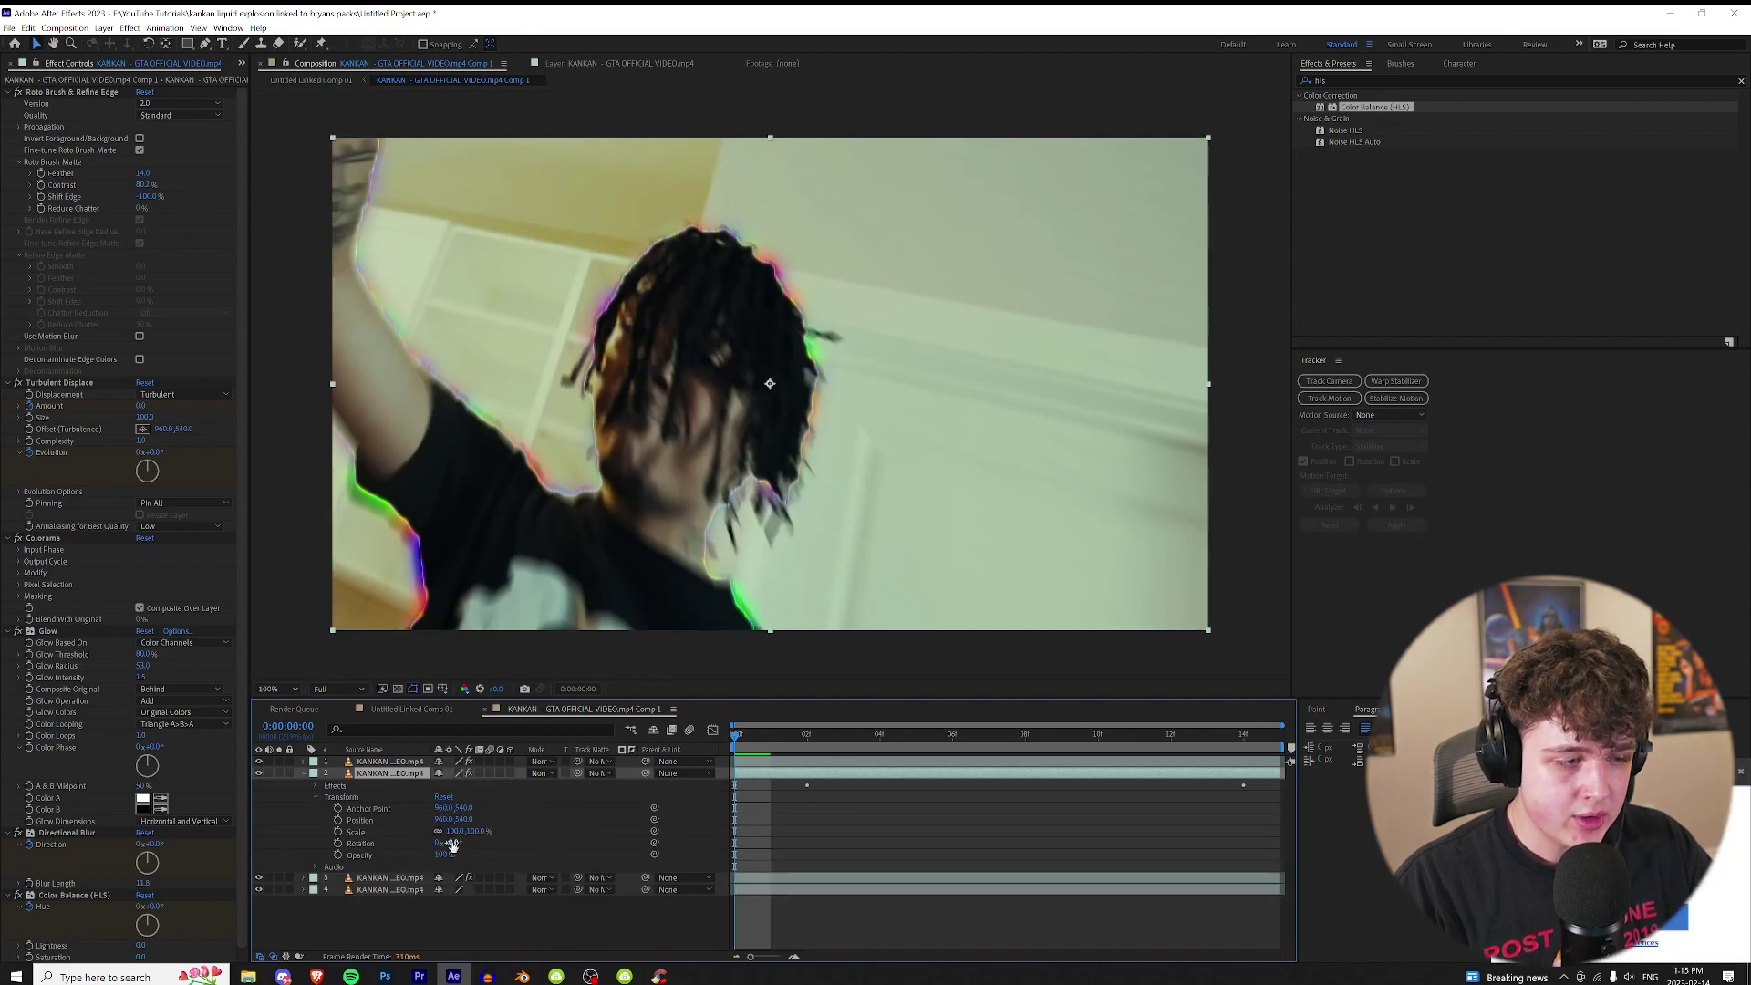
left_click_drag(452, 844, 525, 844)
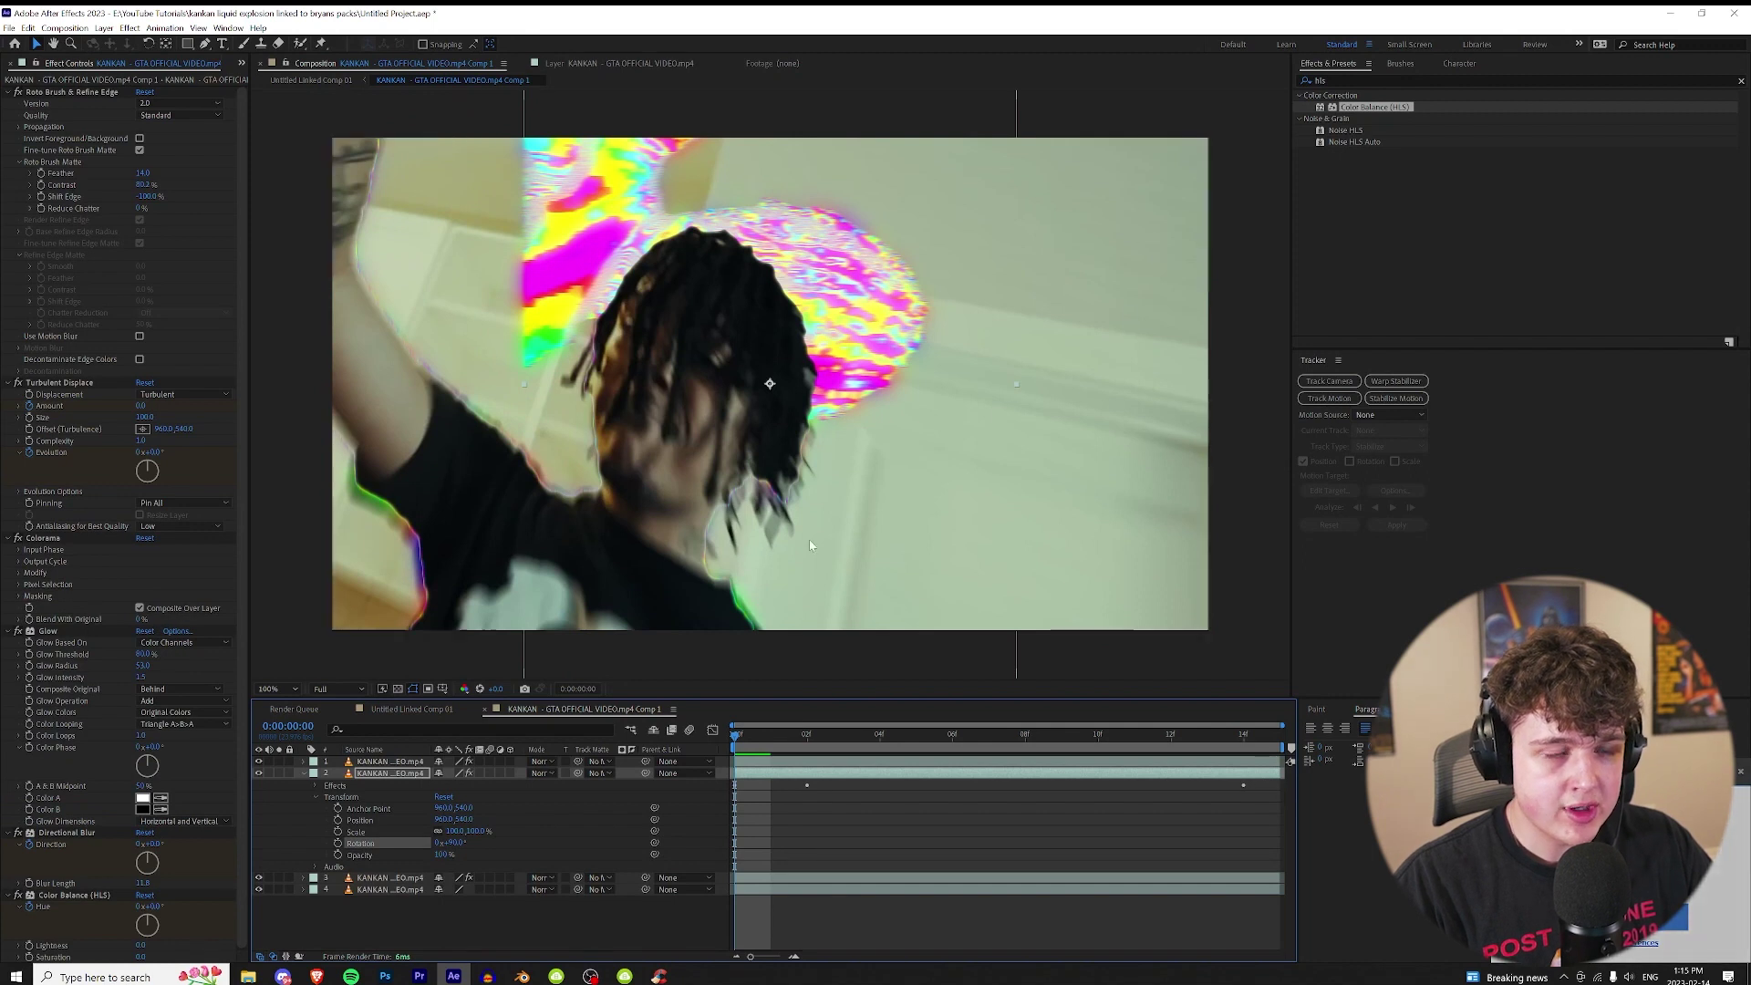
left_click_drag(454, 832, 513, 832)
left_click_drag(465, 819, 730, 822)
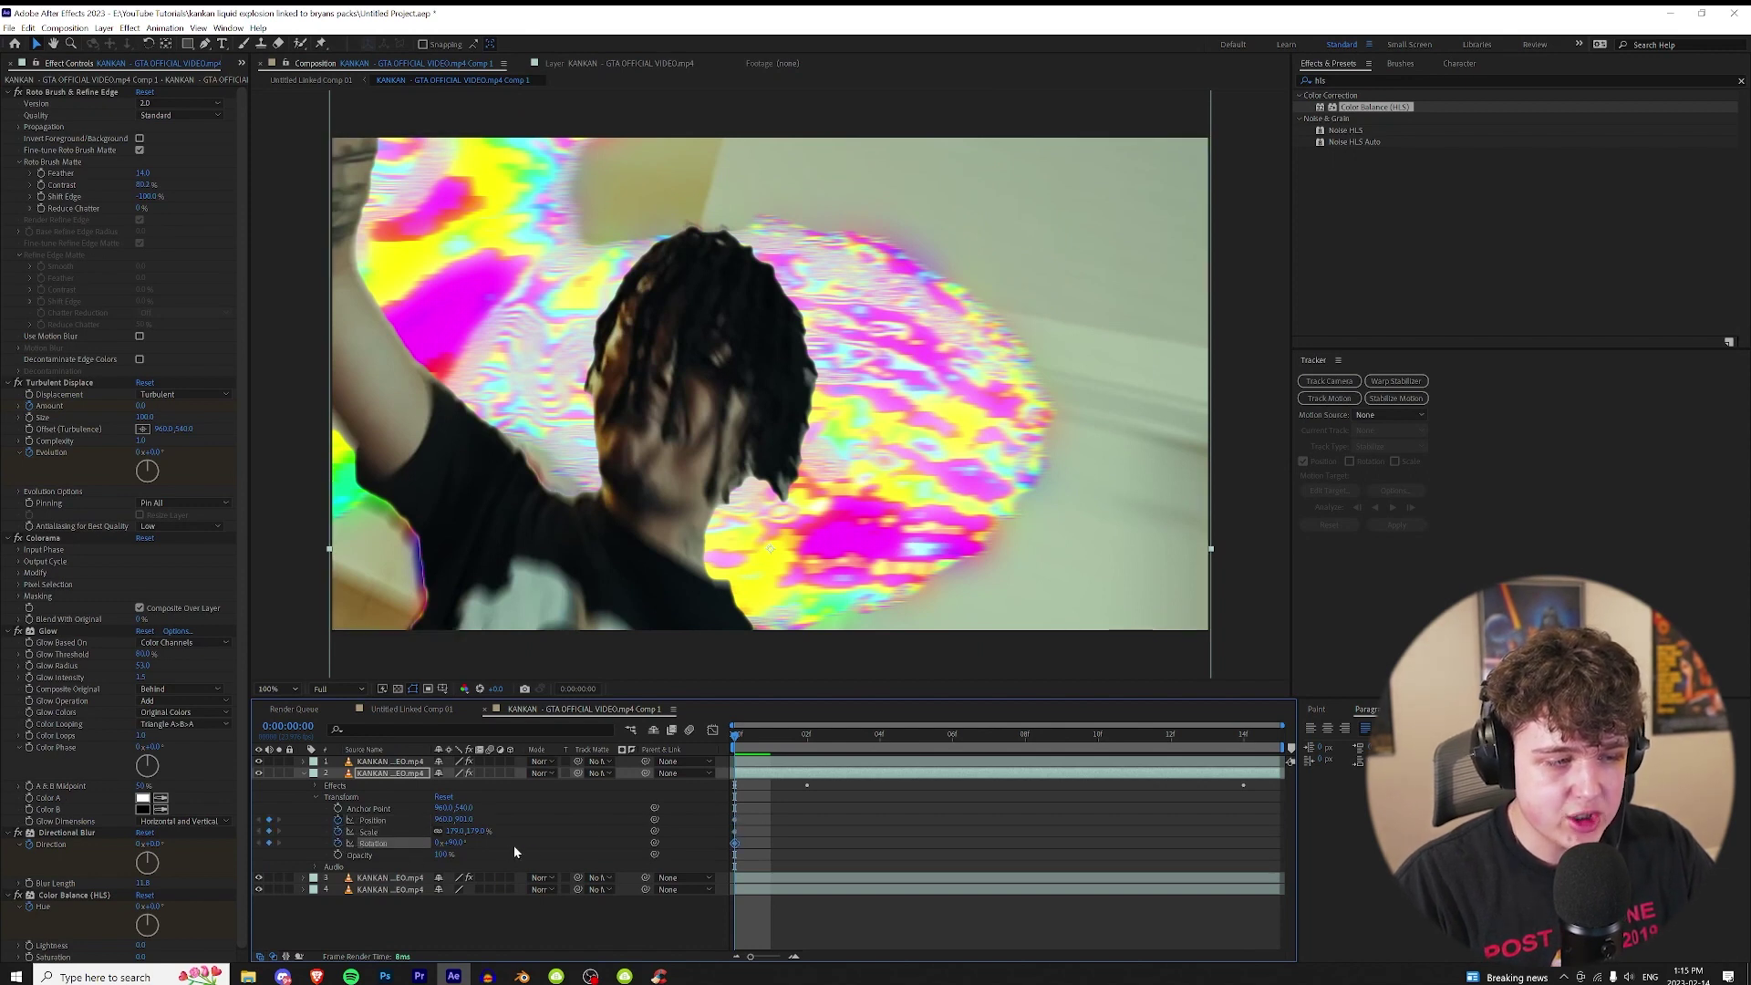
Animate the duplicate layer's Scale from 0% at the first frame to 180% at frame 2.
left_click_drag(460, 831, 449, 840)
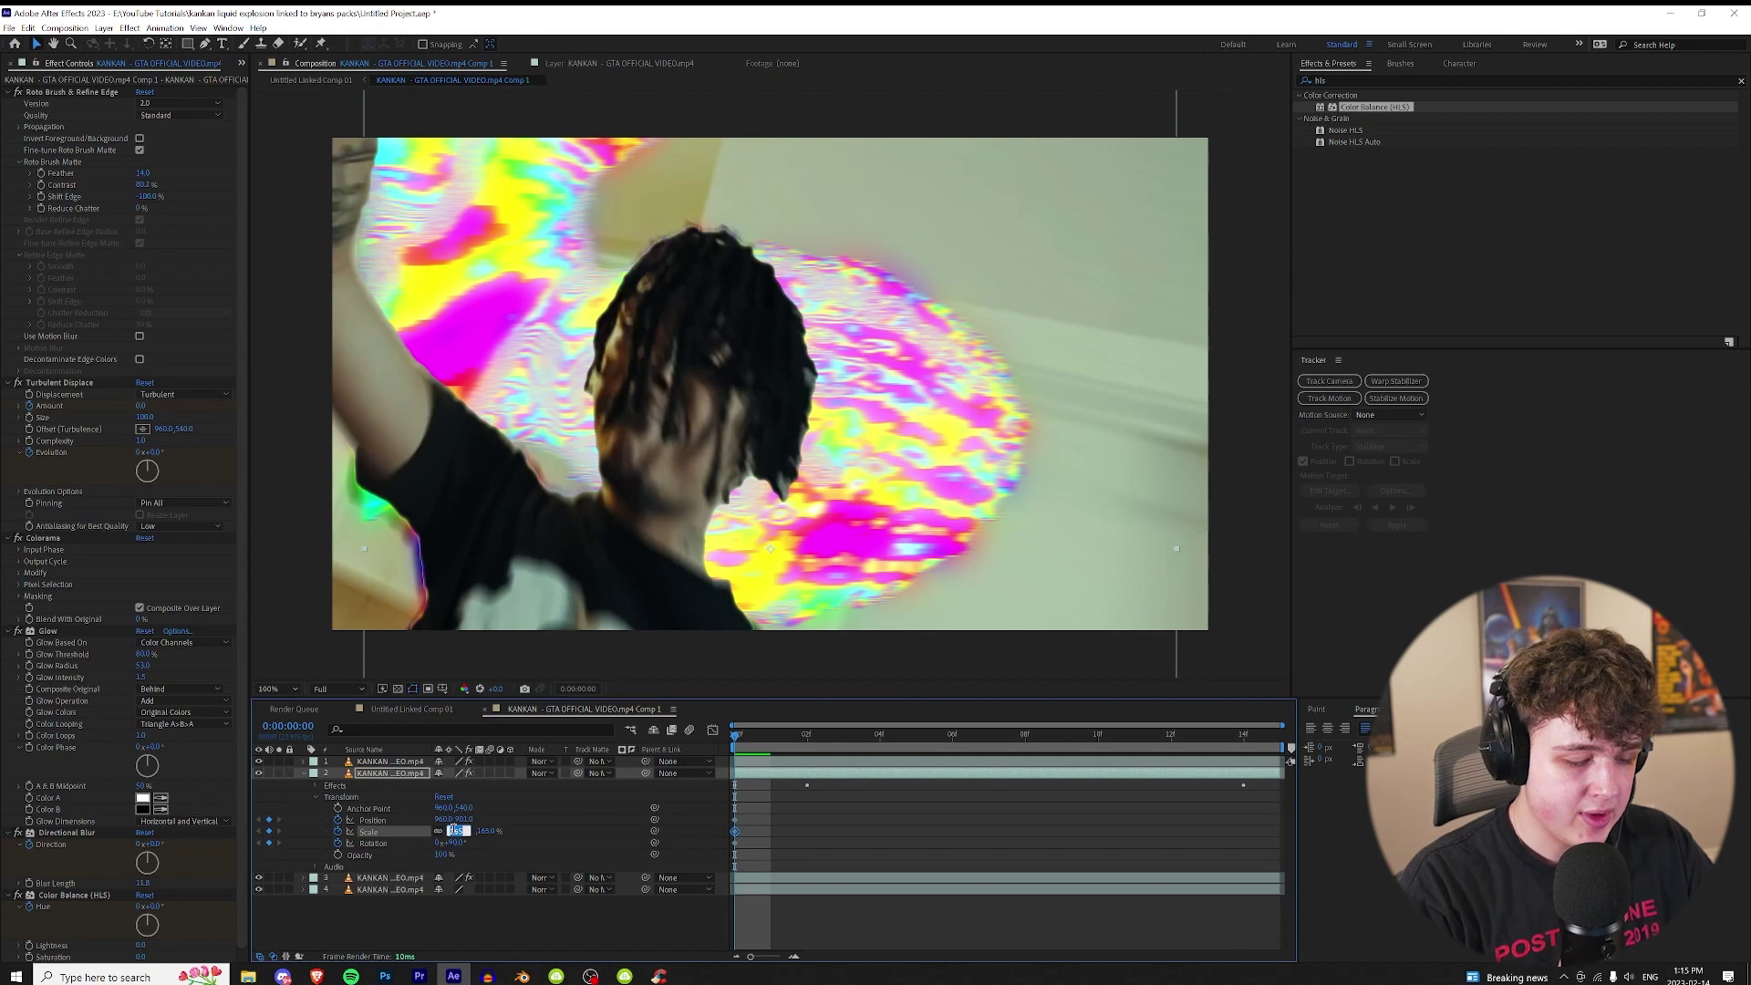
type("0")
key("Return")
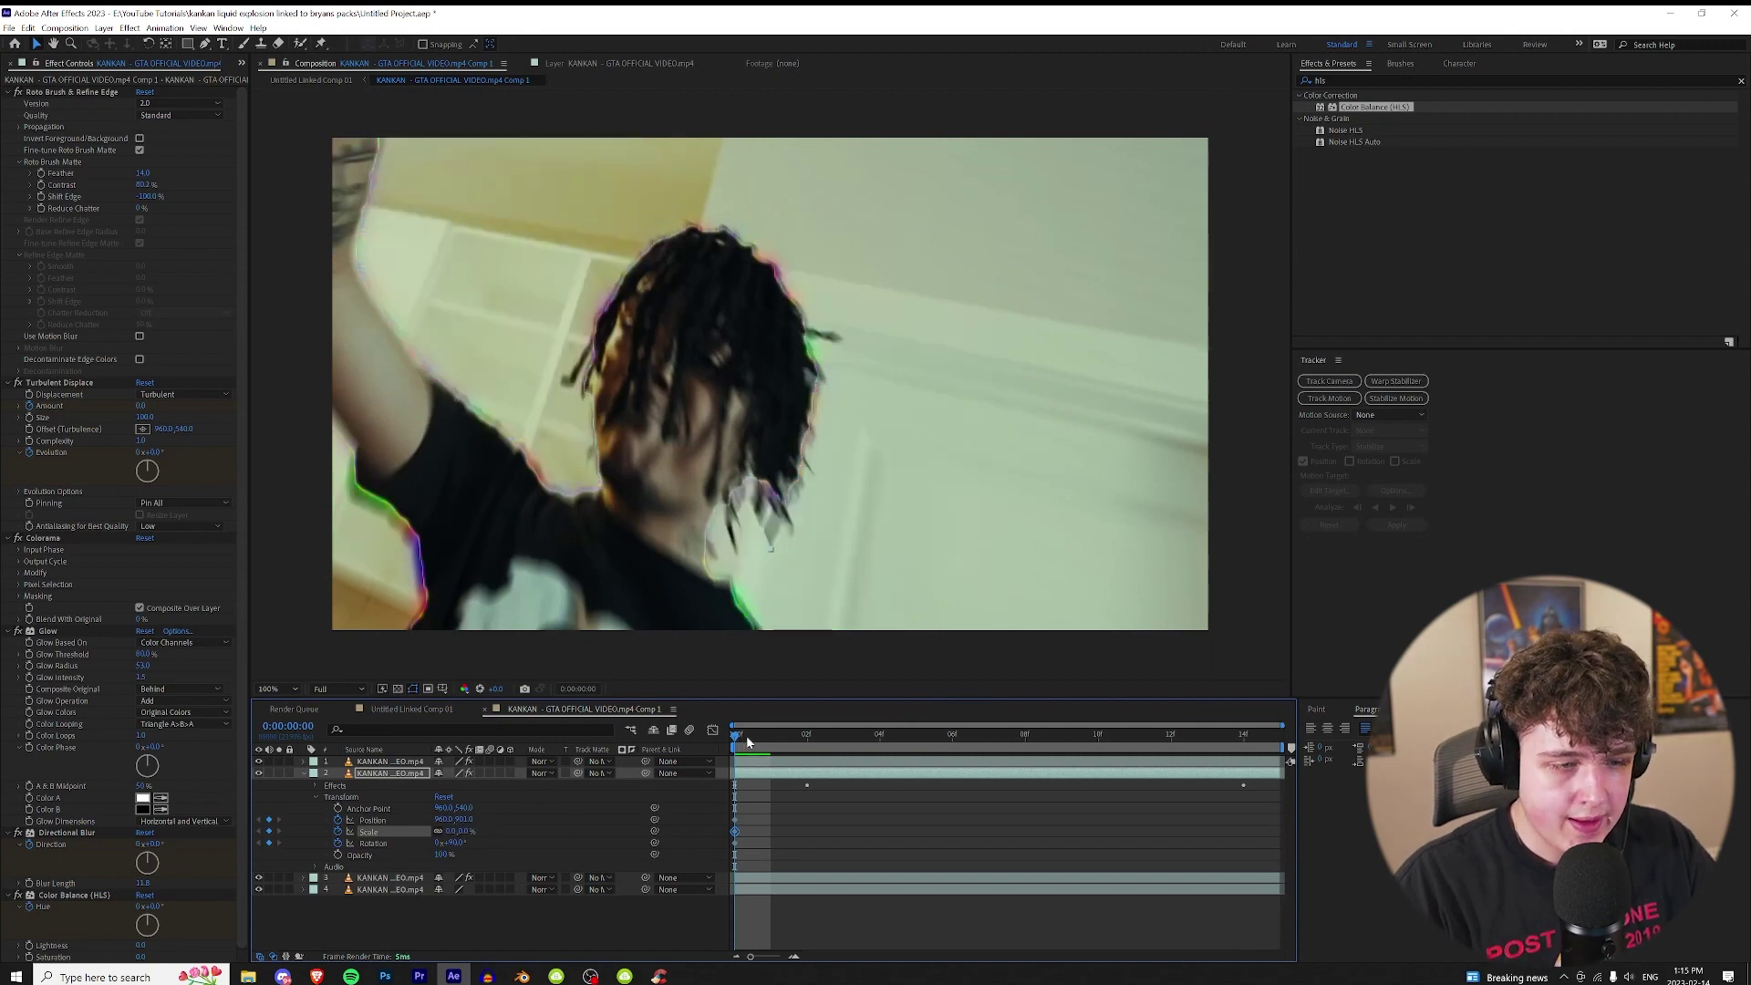
left_click(752, 737)
left_click(799, 740)
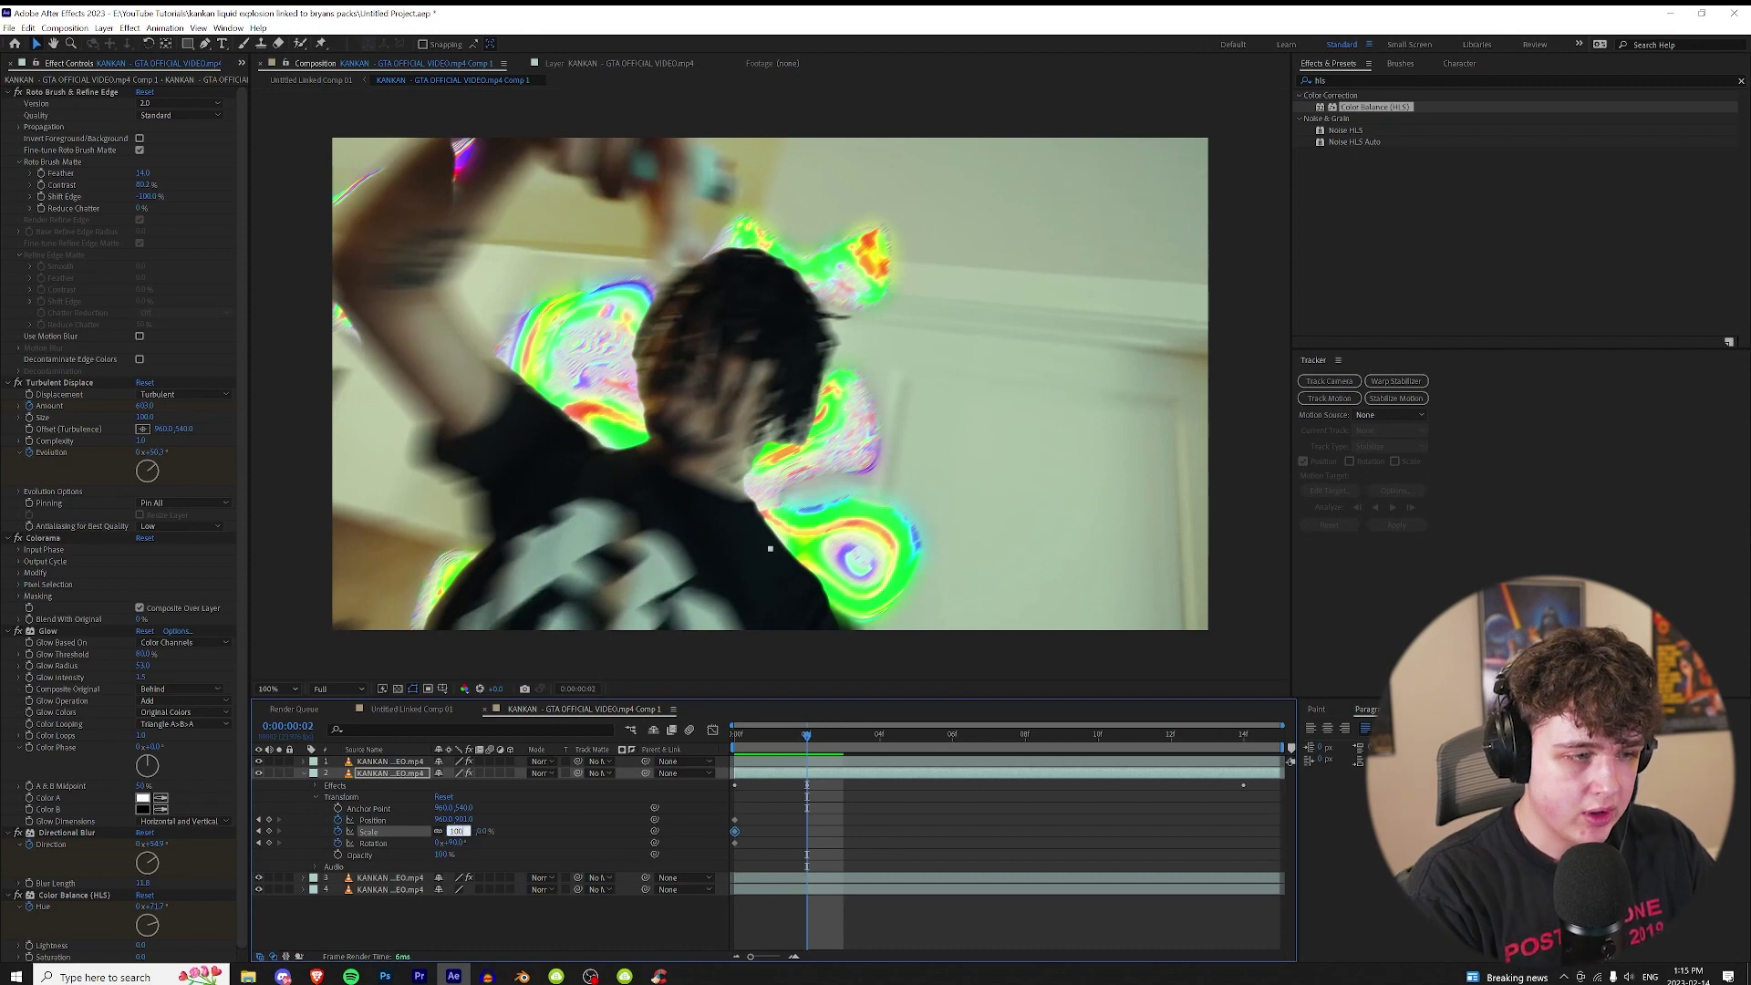
type("180")
key("Return")
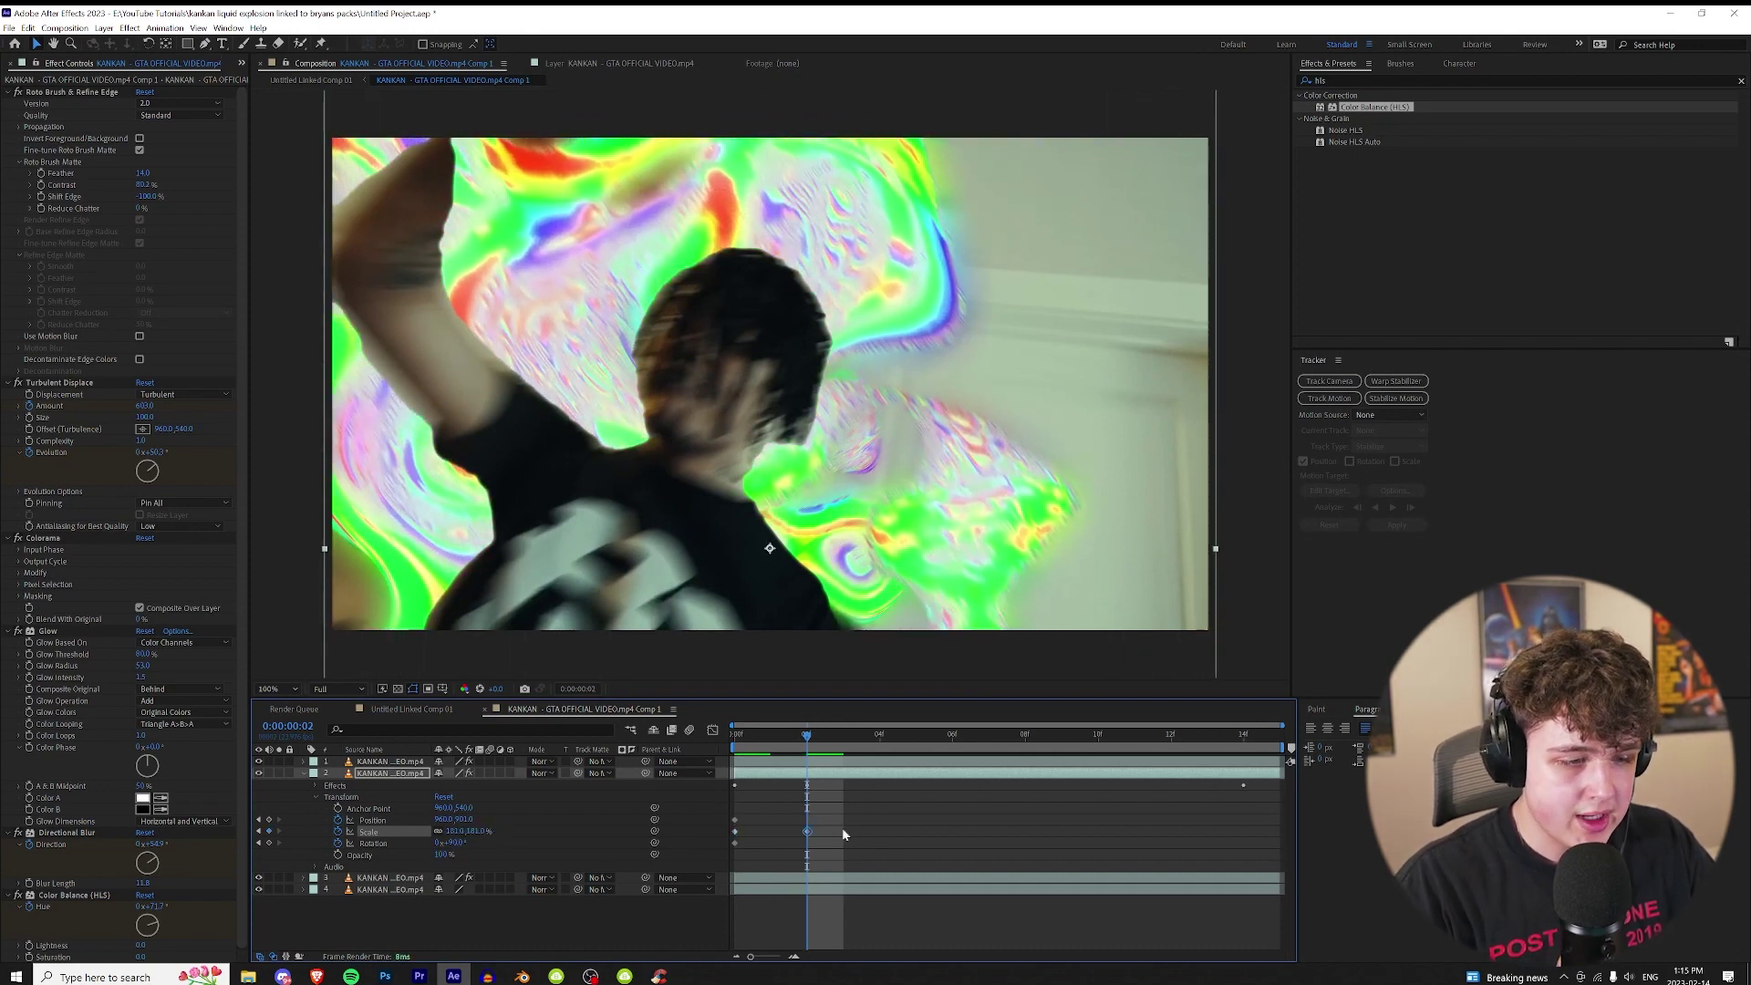
Retime the duplicate's Scale keyframes, slide the layer about four frames earlier in the timeline, and review the start of the clip.
mouse_move(789, 841)
left_mouse_down()
mouse_move(807, 832)
mouse_move(773, 832)
left_mouse_up()
left_click(735, 740)
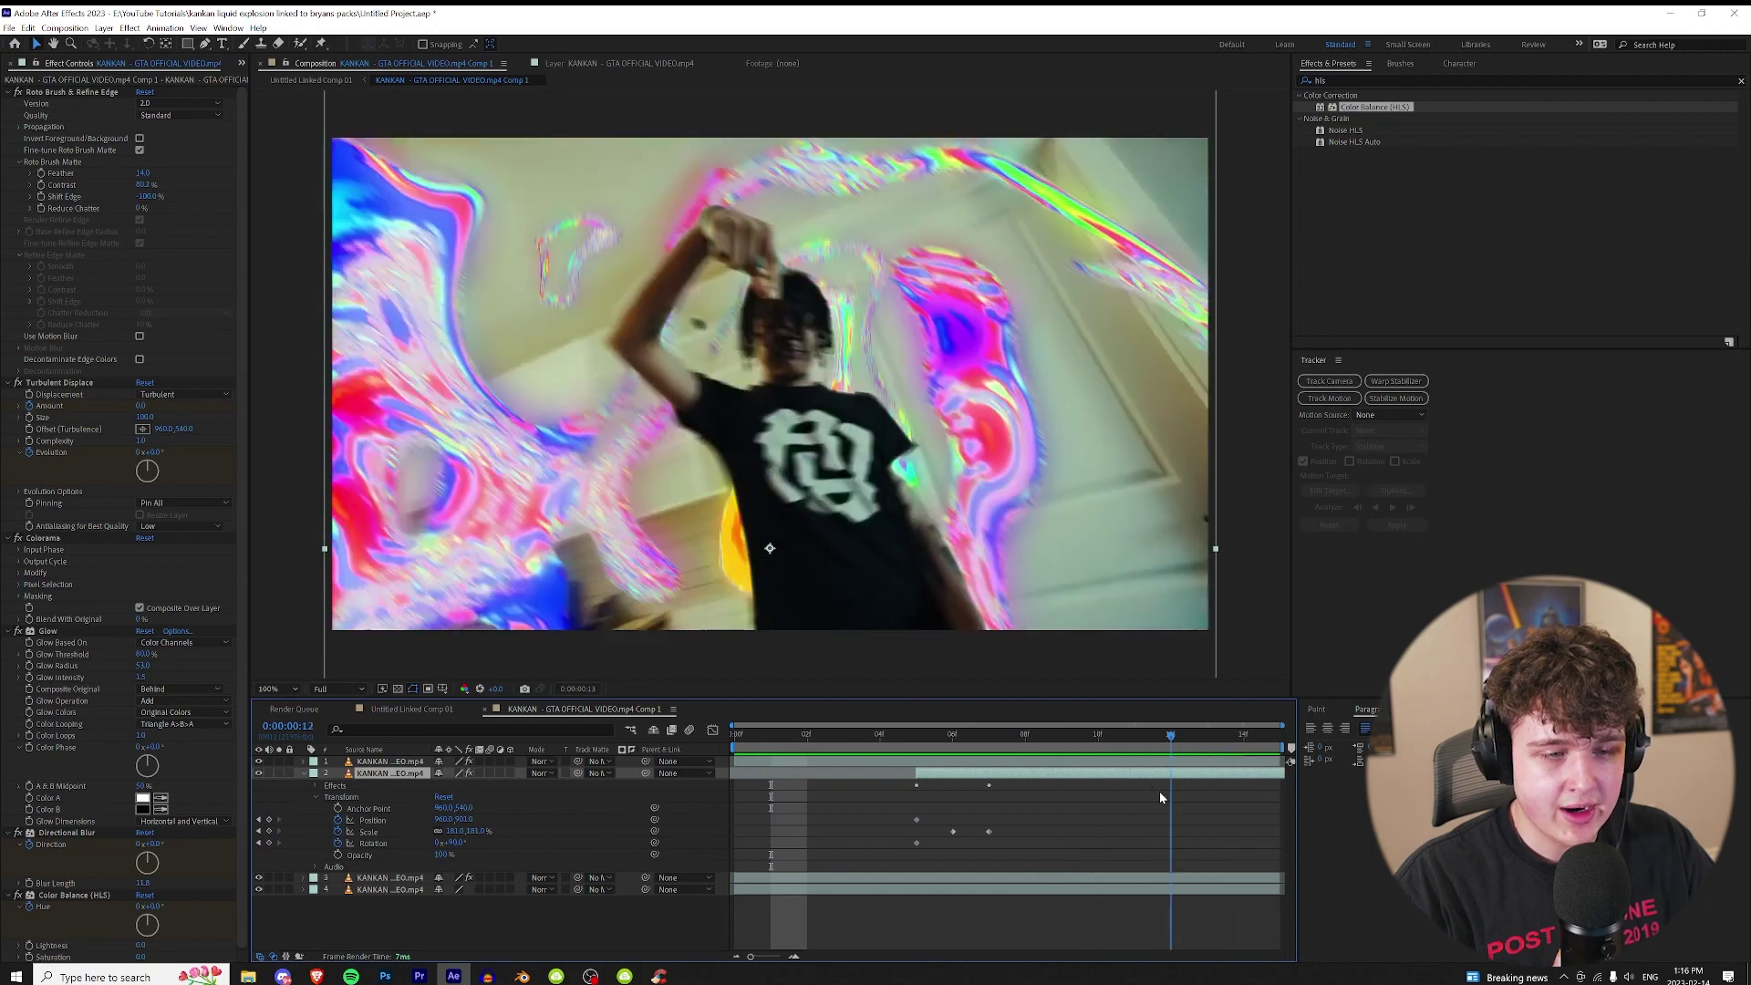
left_click_drag(1020, 774, 875, 775)
left_click_drag(765, 740, 734, 742)
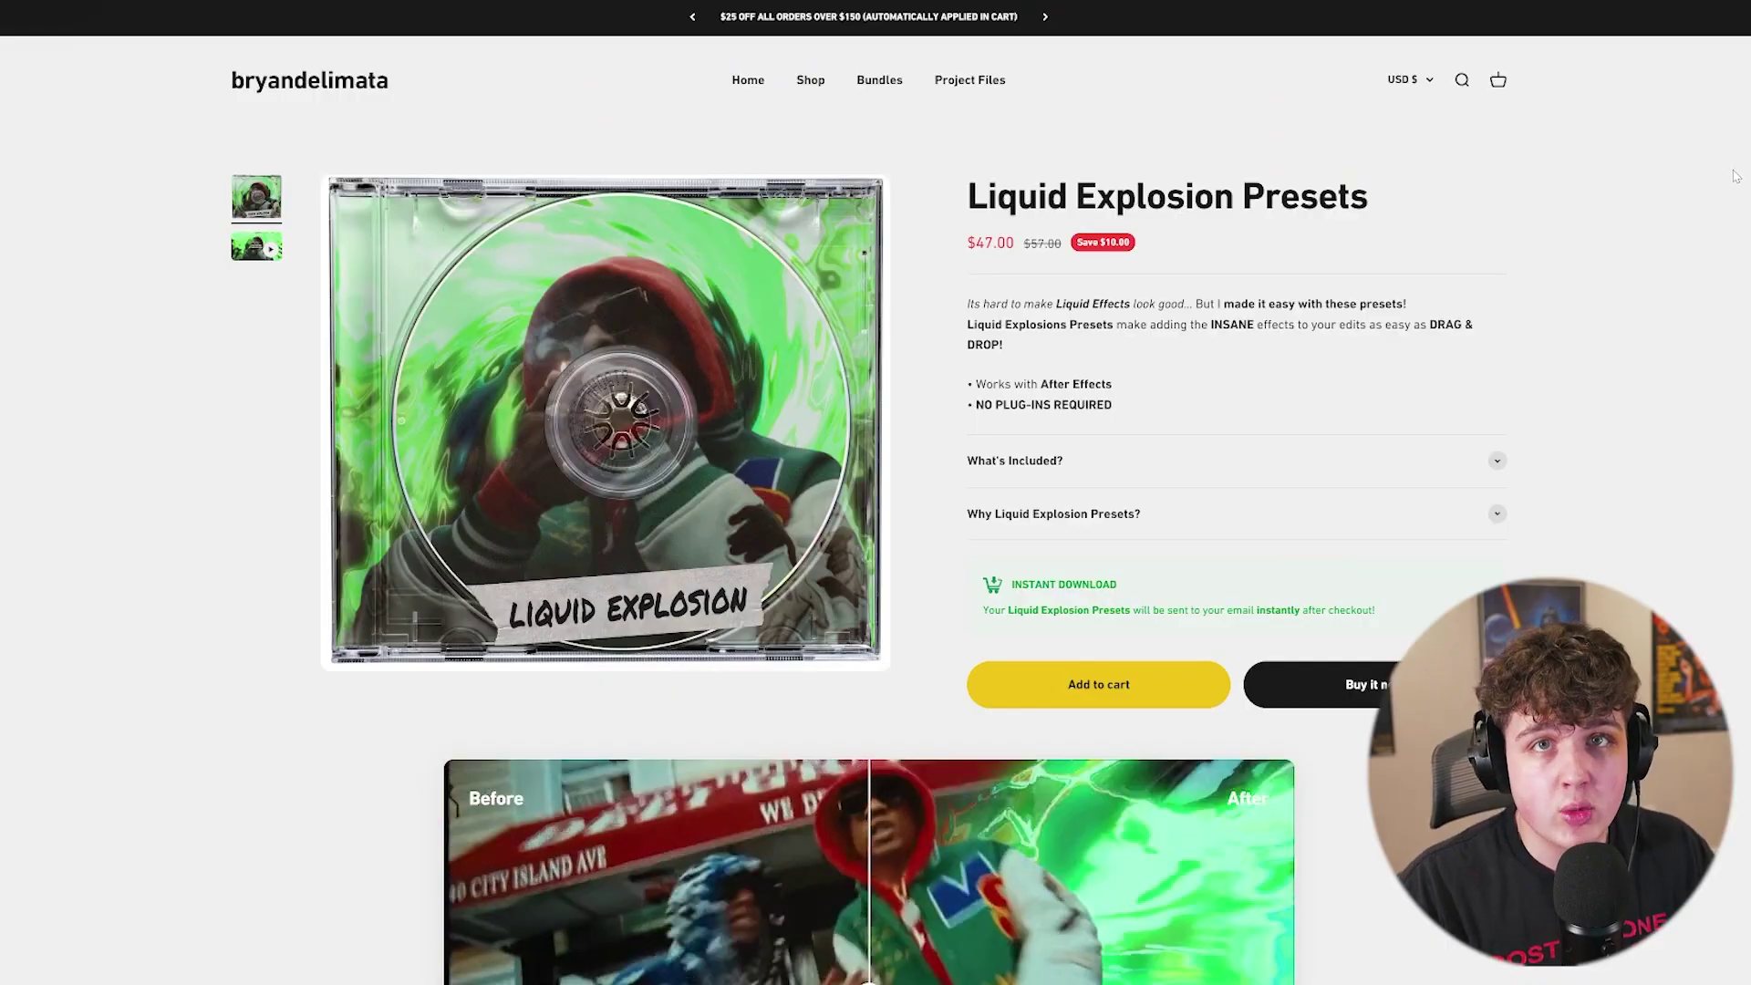
Switch to the web browser and examine the before-and-after comparison on the Liquid Explosion Presets product page.
scroll(1733, 202, "down", 5)
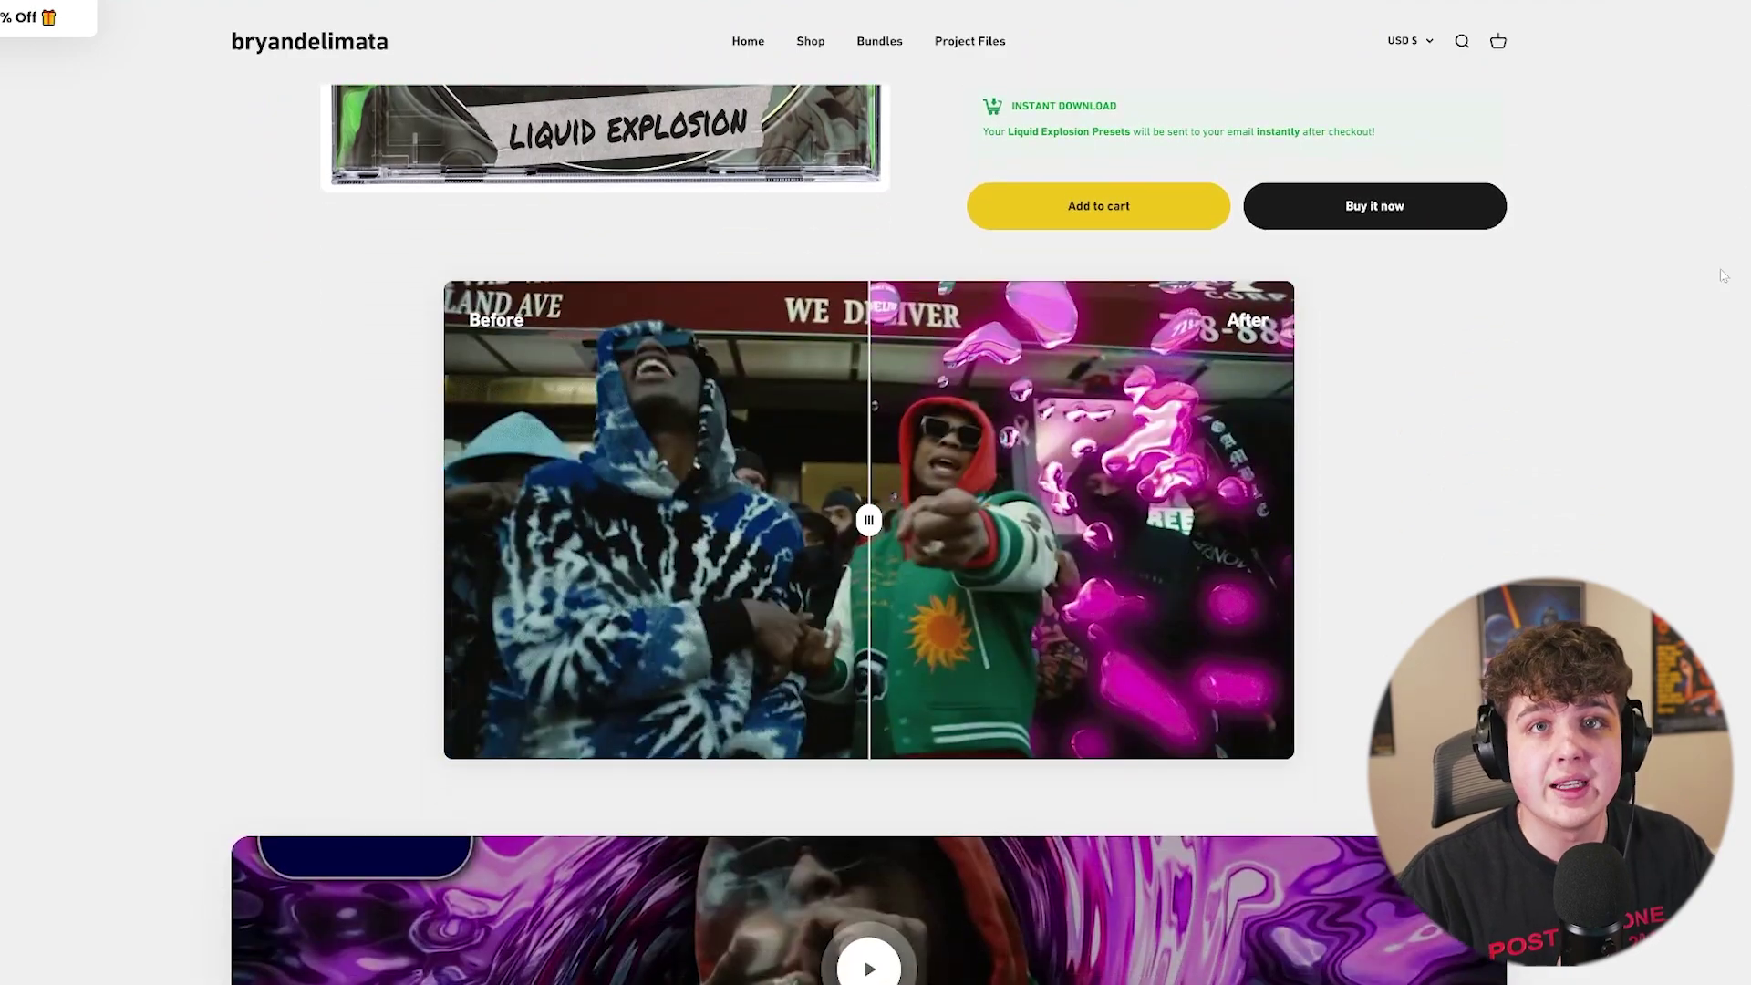
left_click_drag(868, 519, 466, 516)
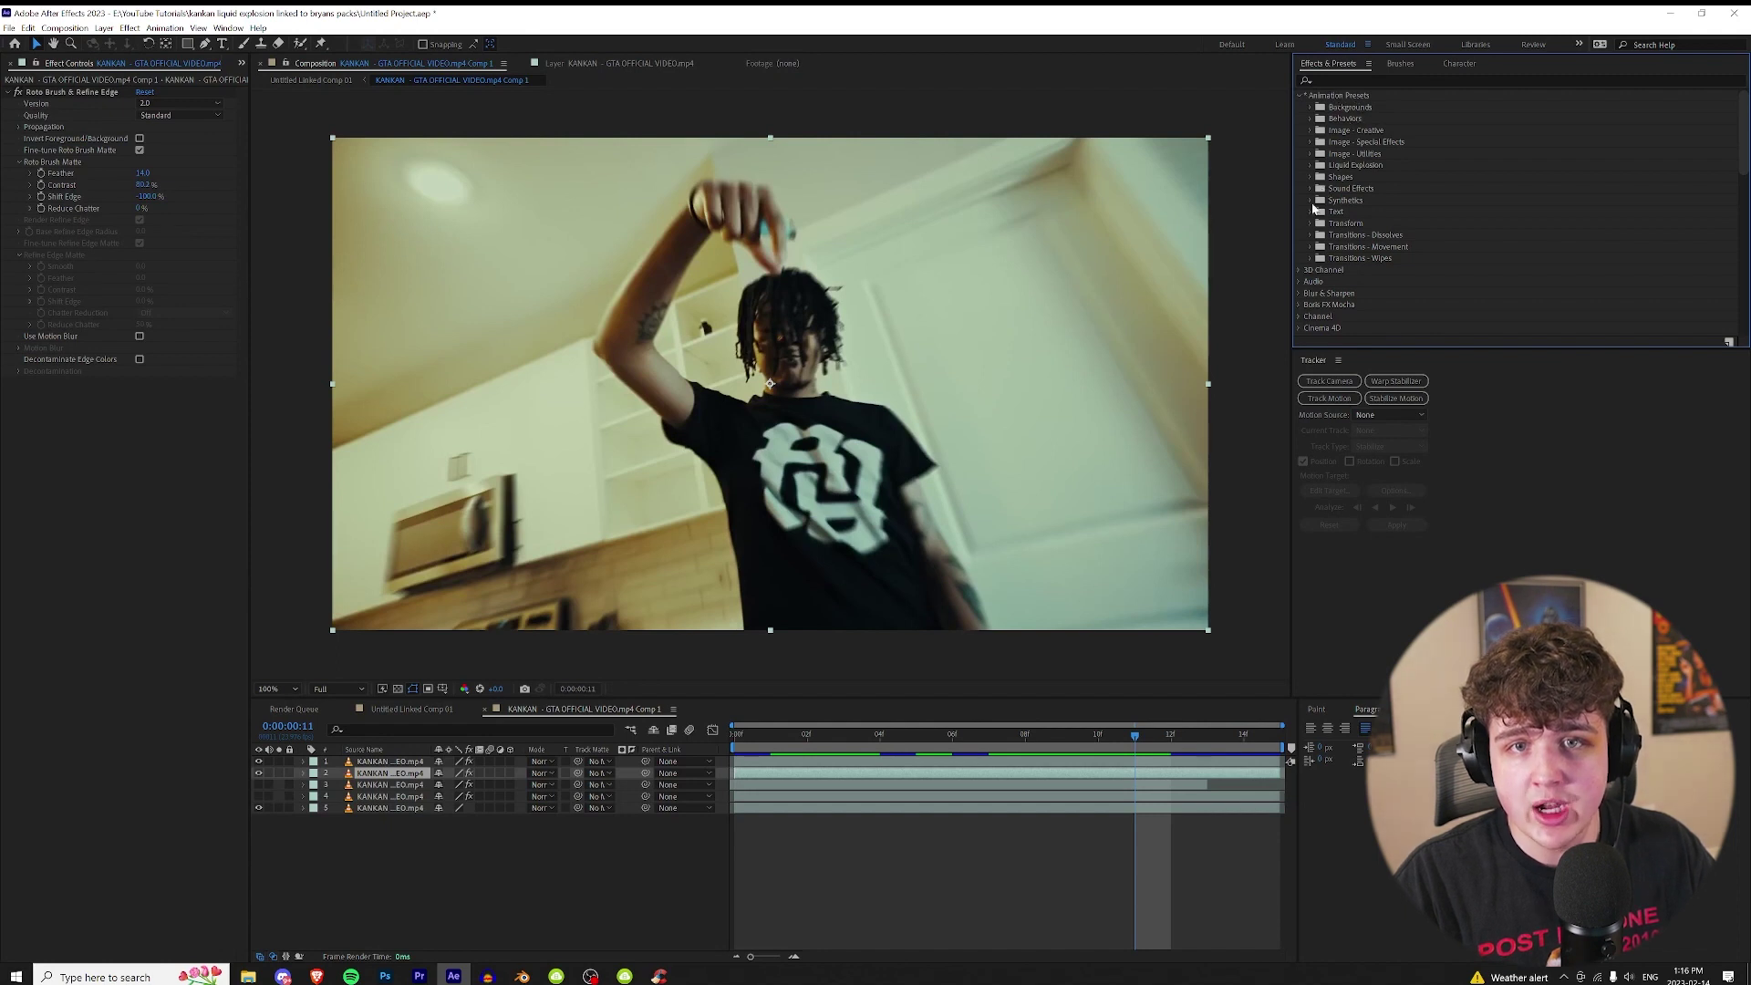
Try the Rick and Morty preset from the Liquid Explosion folder on the second layer, preview it, and undo it.
scroll(1406, 199, "down", 3)
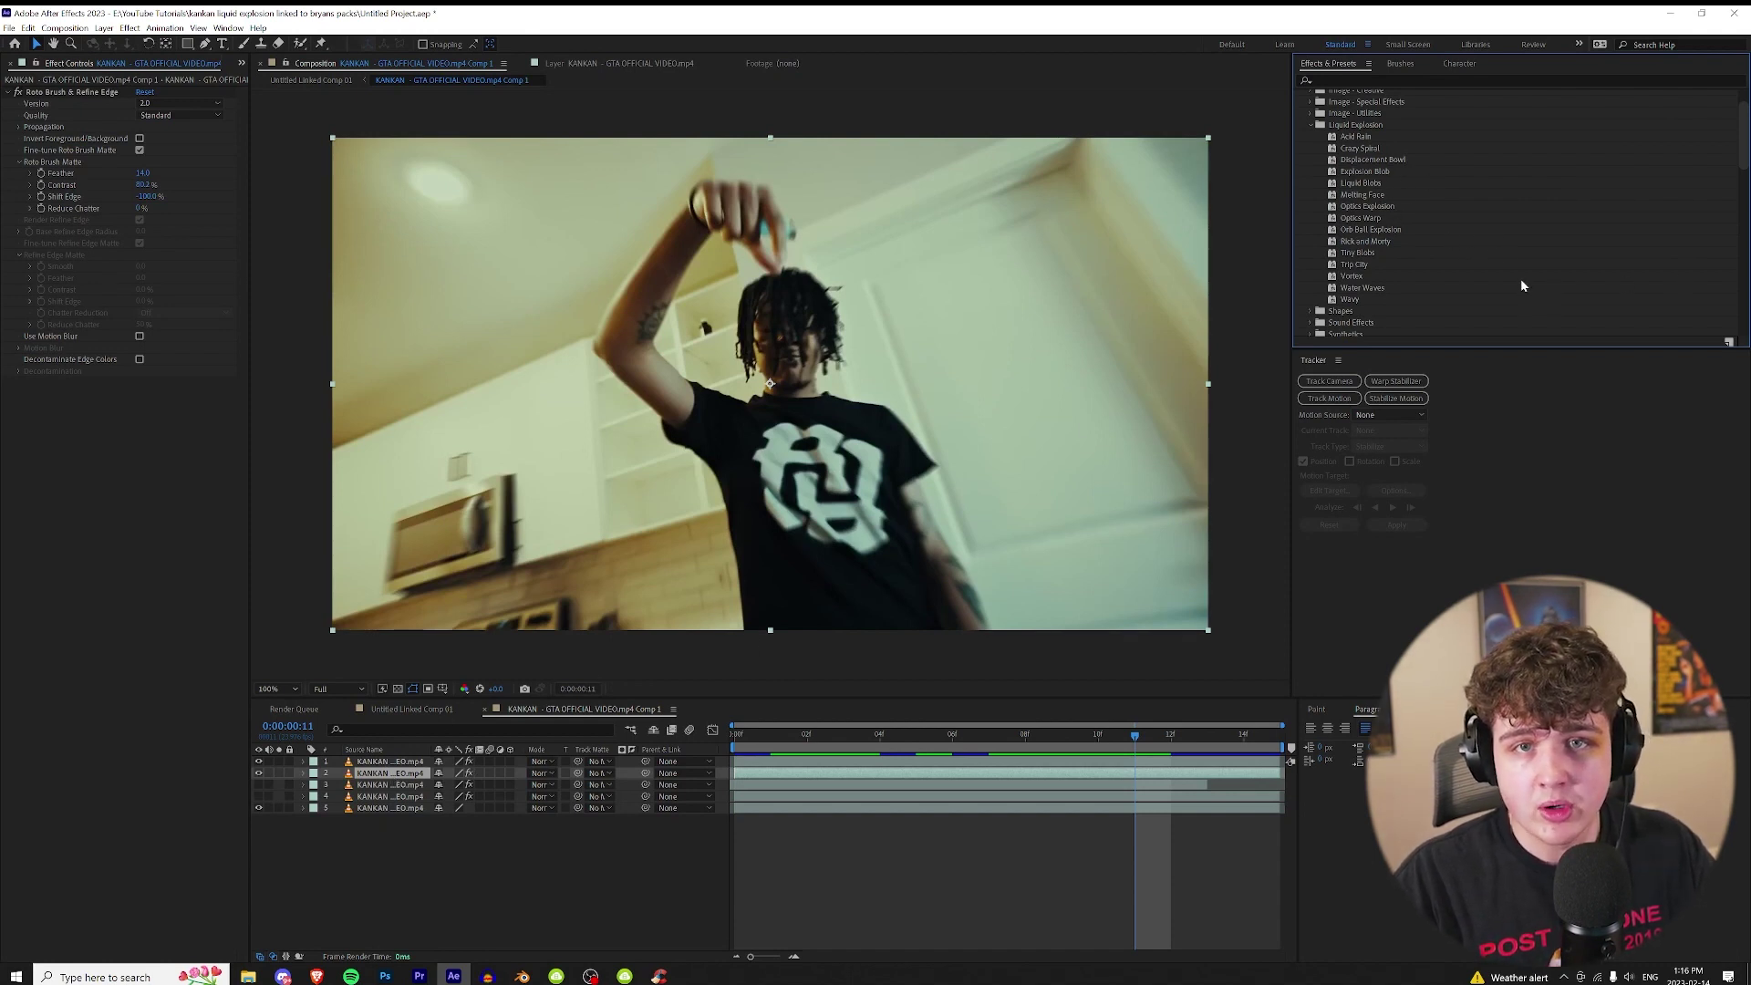
double_click(1383, 242)
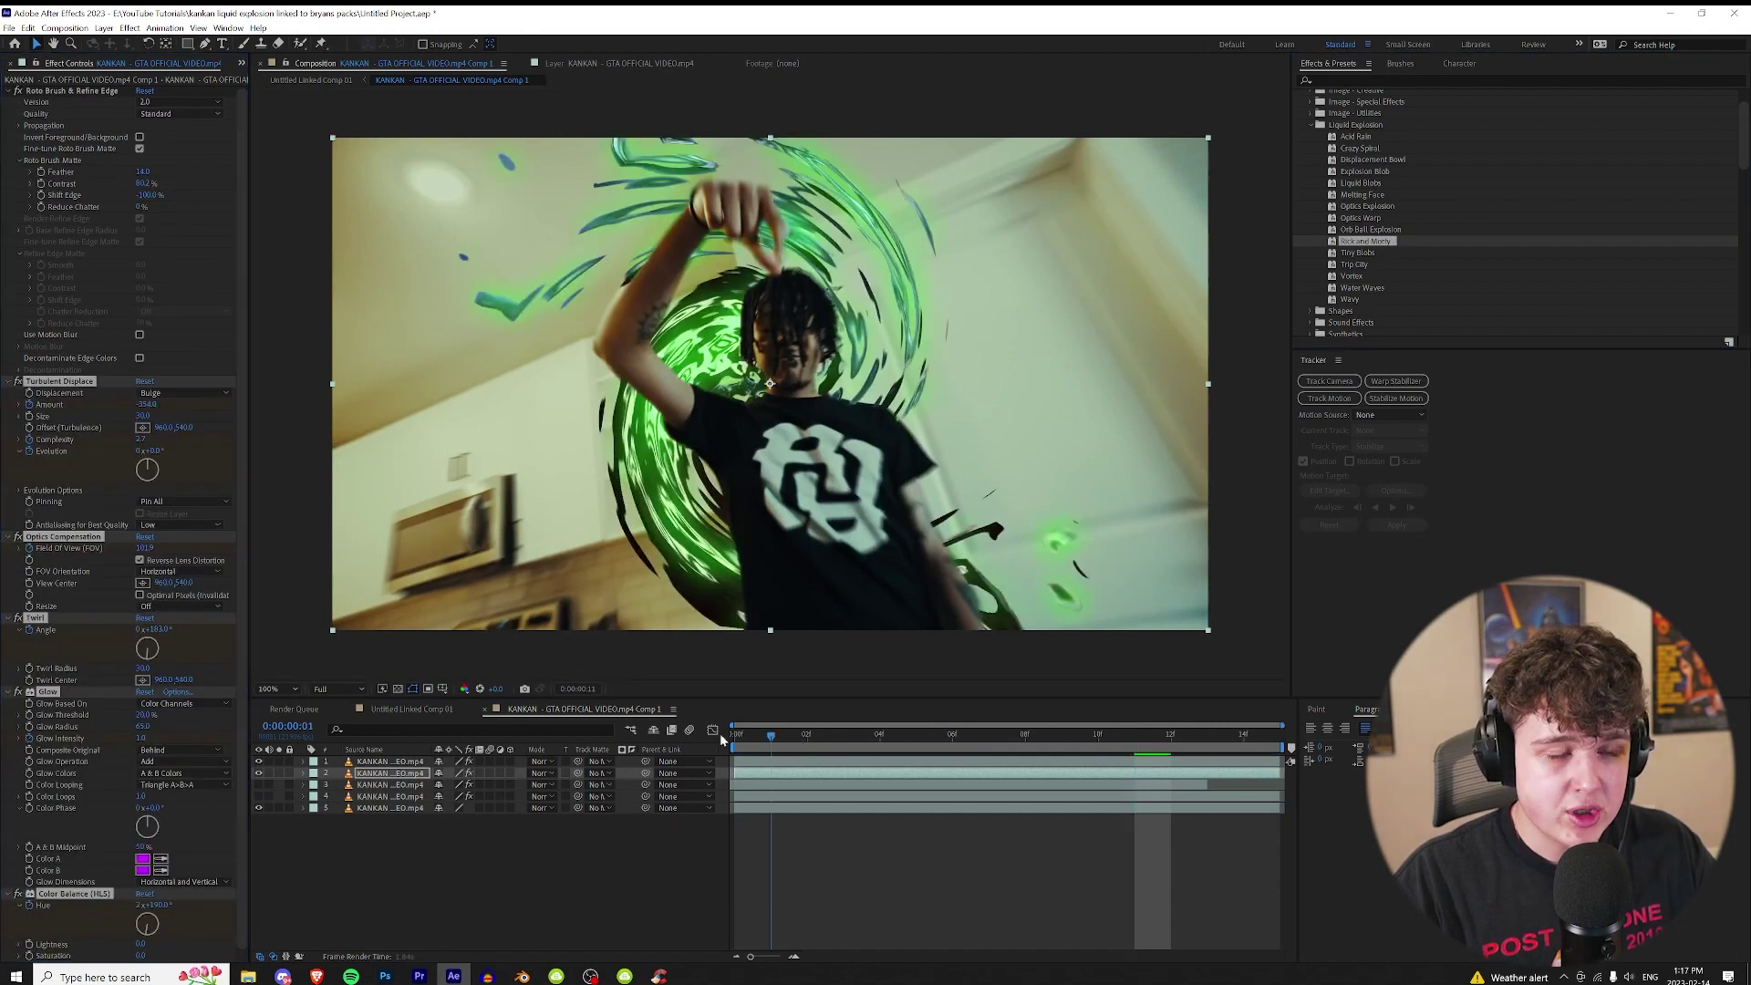
key("space")
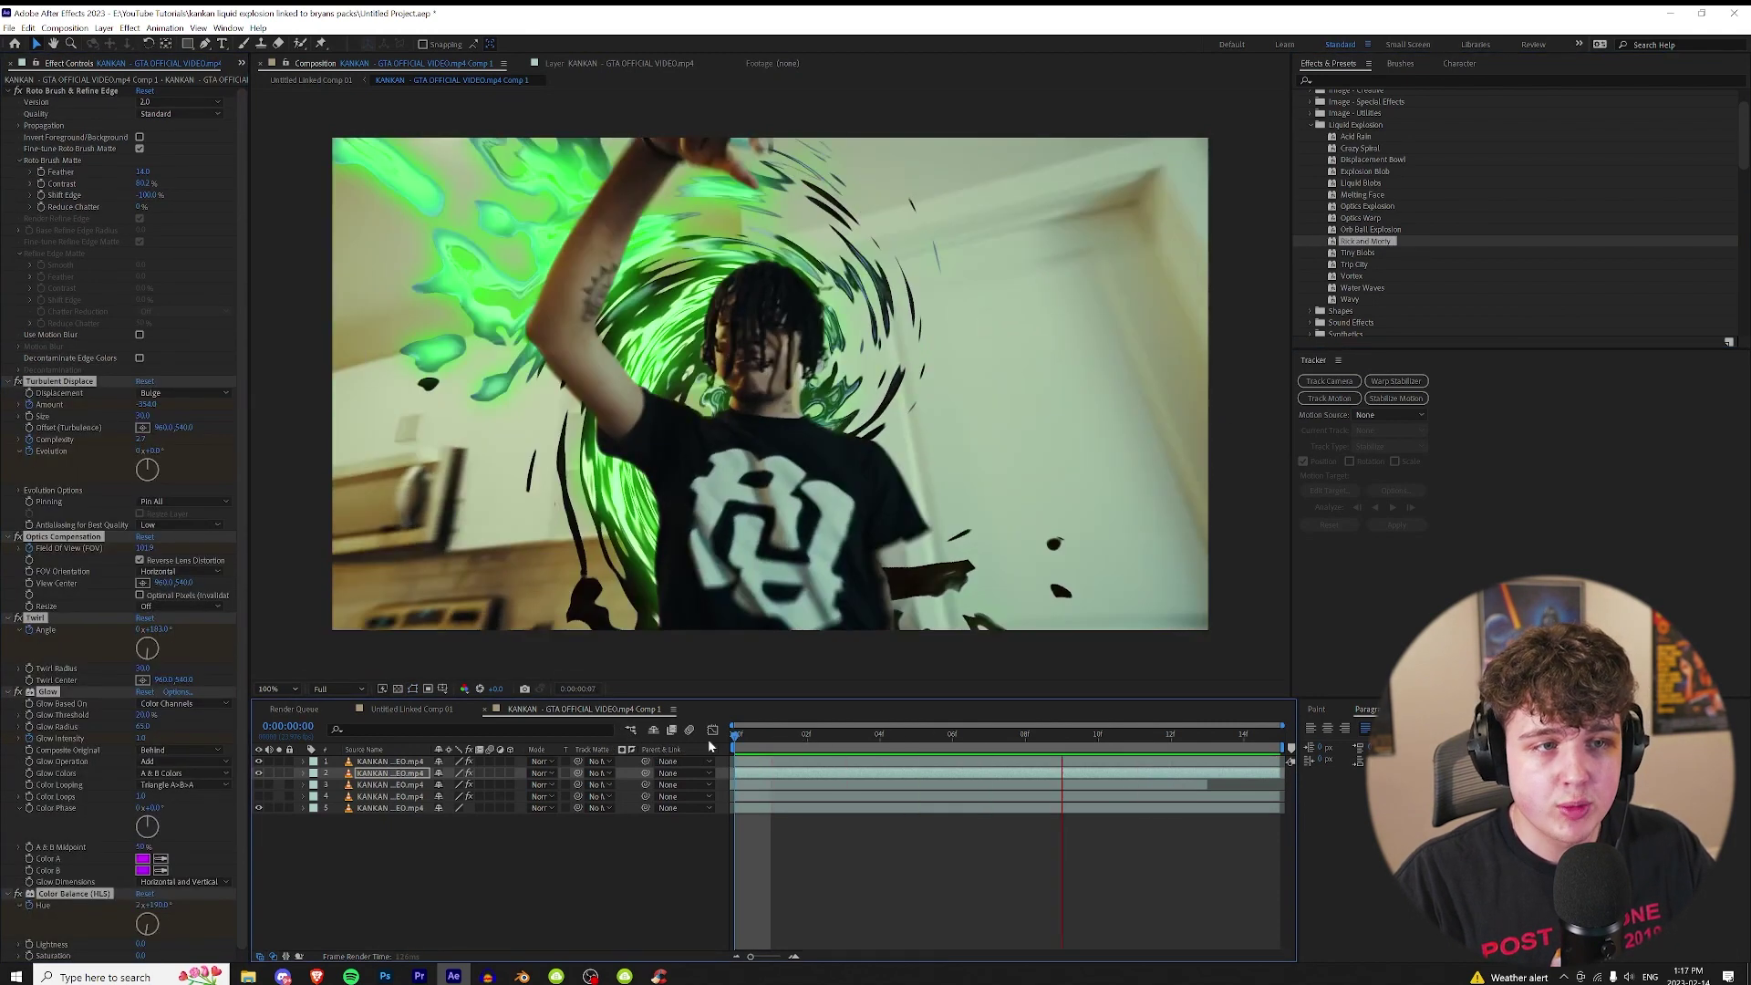
key("ctrl+z")
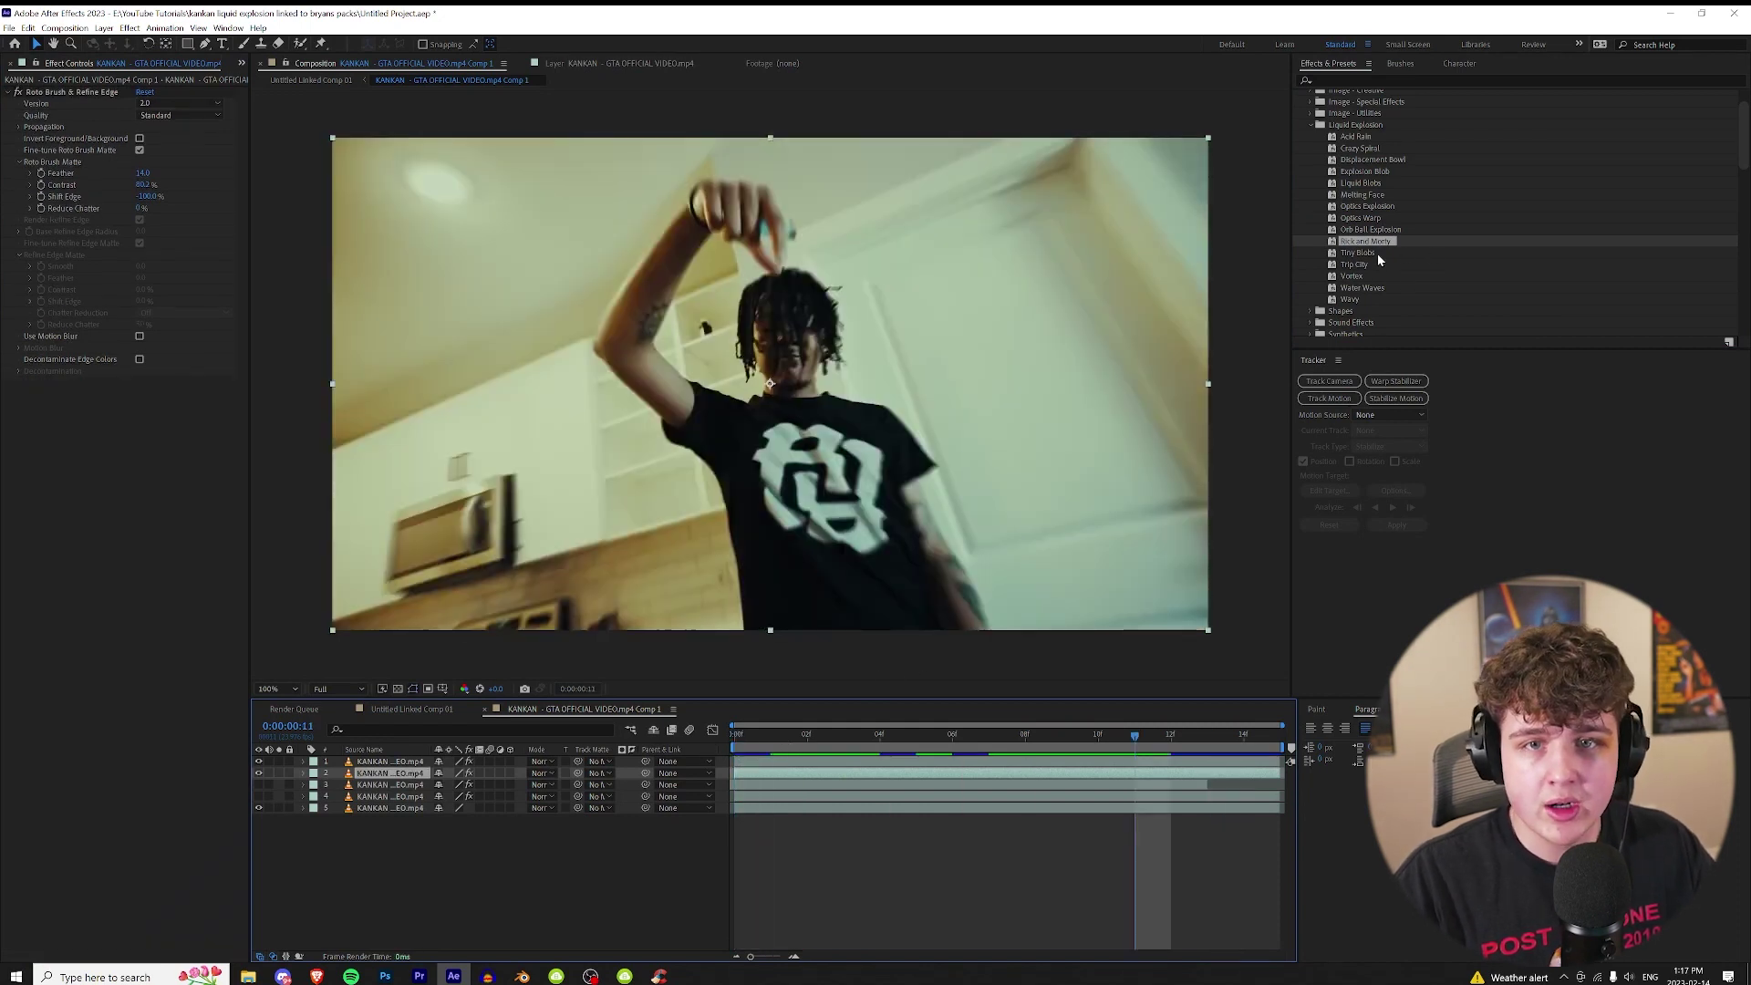
Try the Acid Rain preset on the second layer from the first frame, and undo it.
key("space")
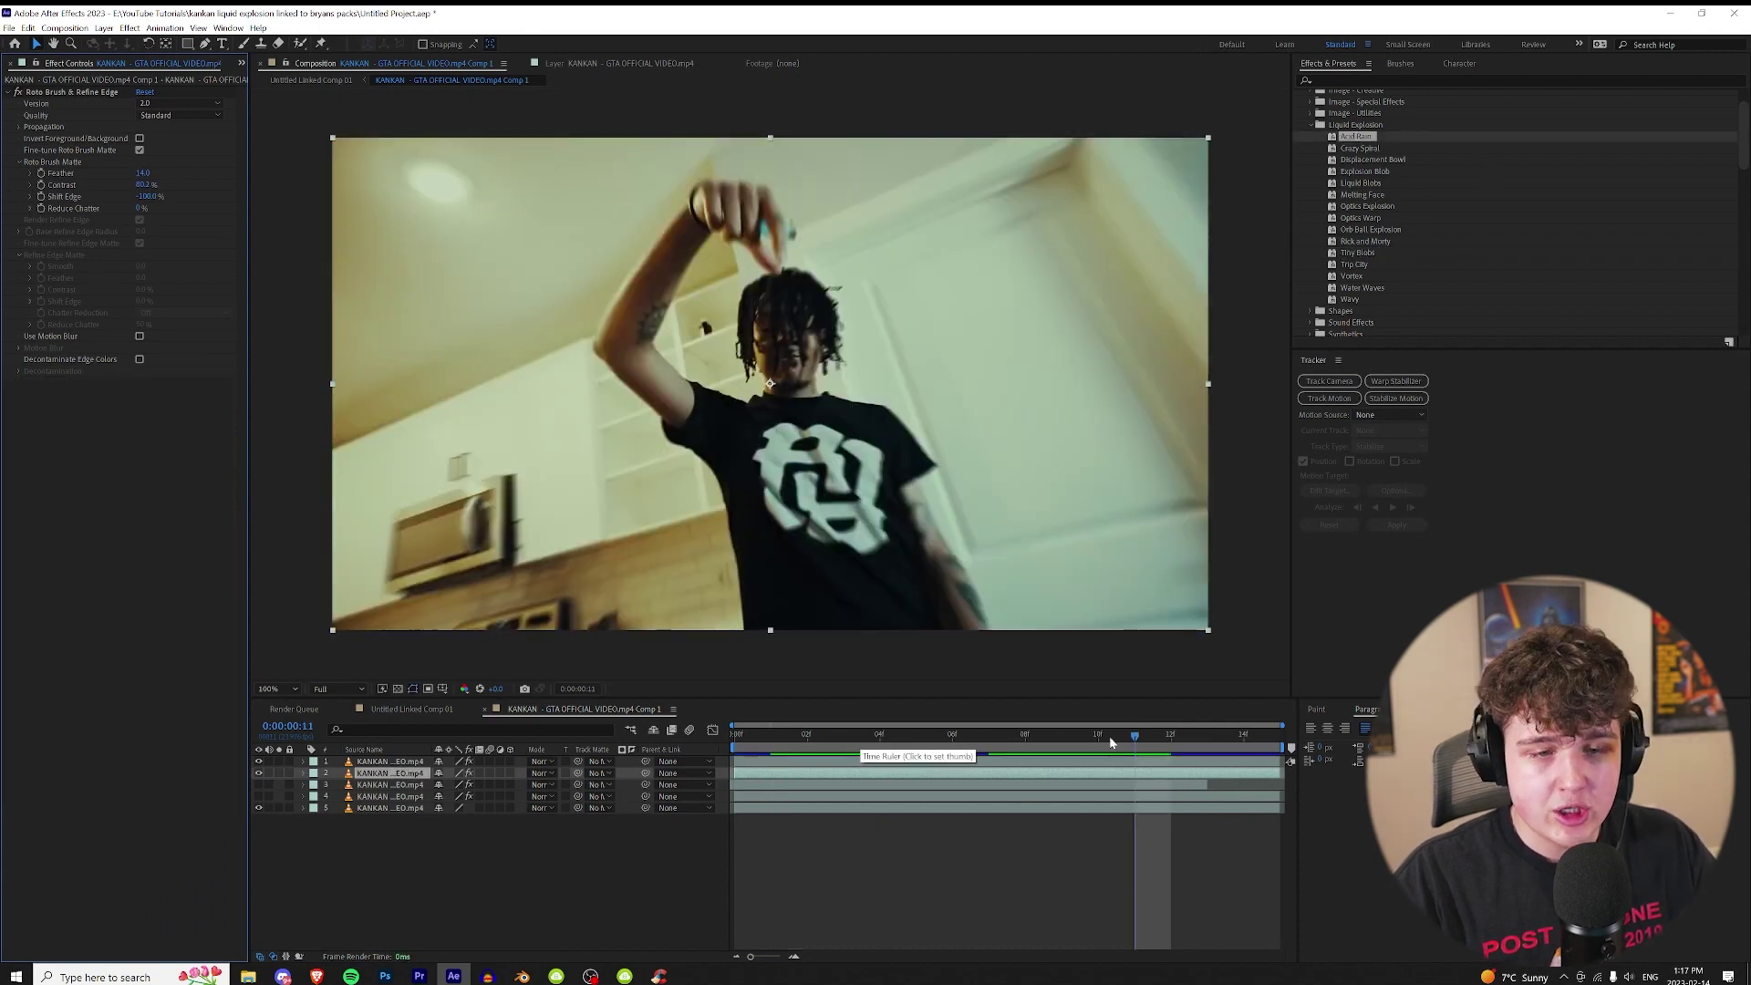
left_click_drag(1114, 737, 722, 741)
double_click(1353, 136)
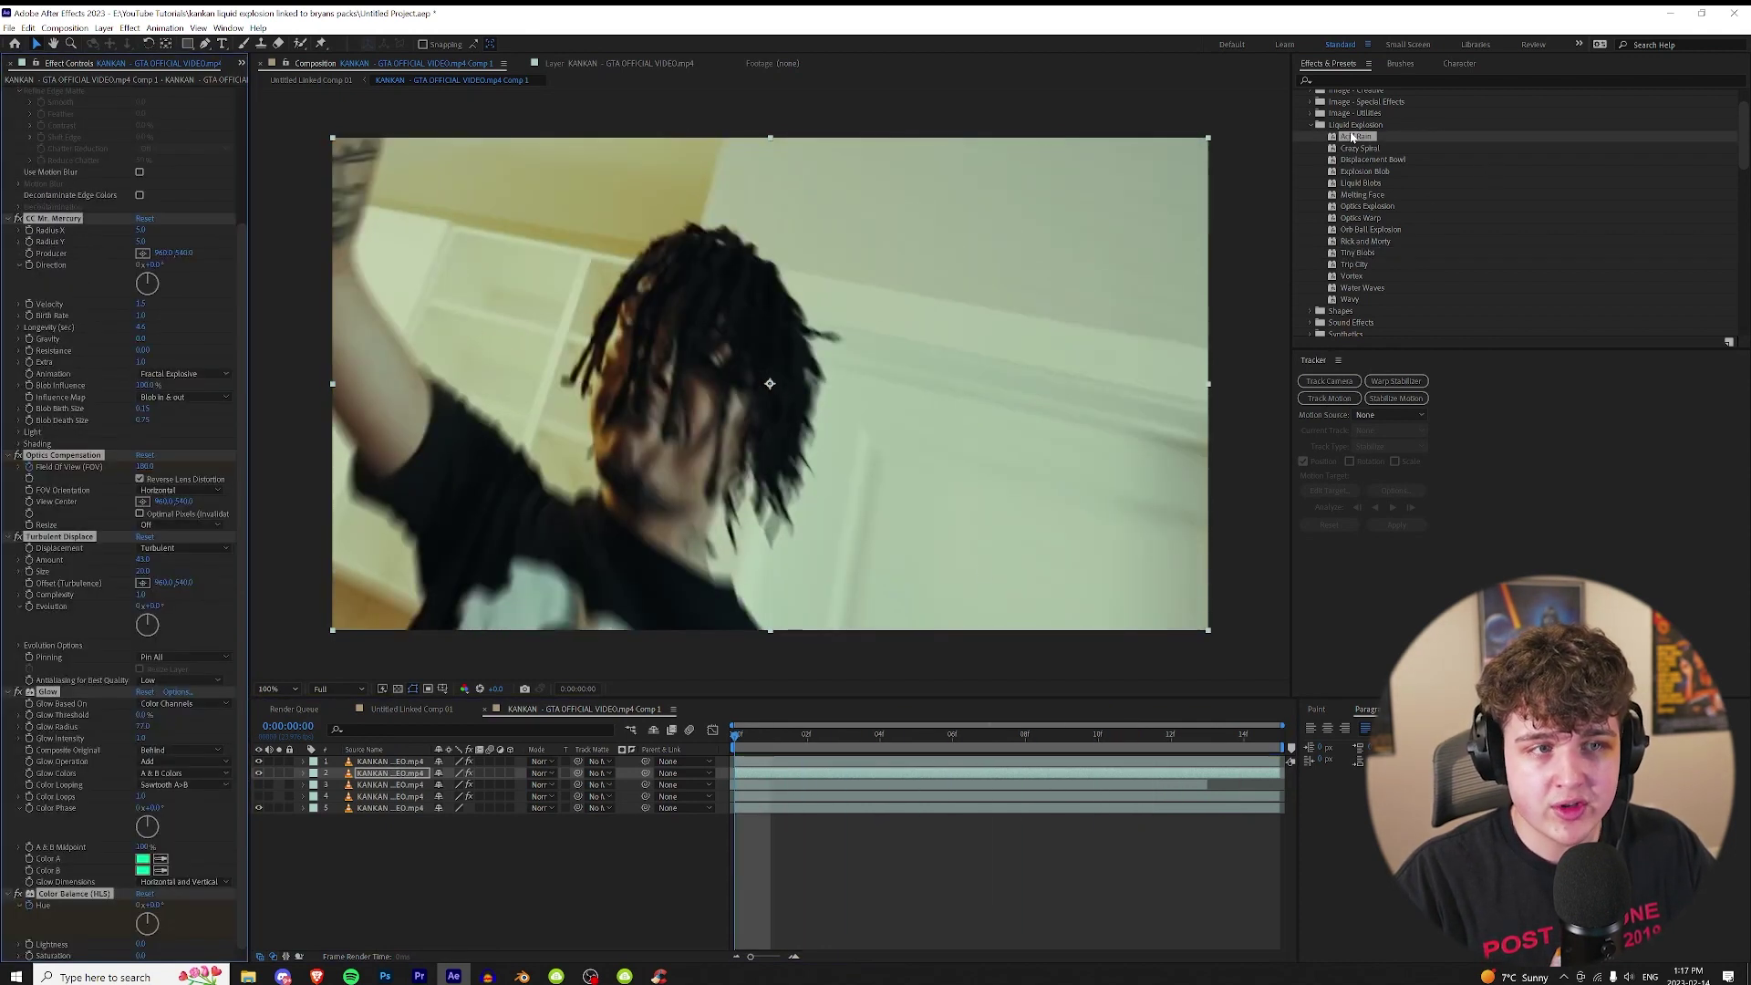
key("ctrl+z")
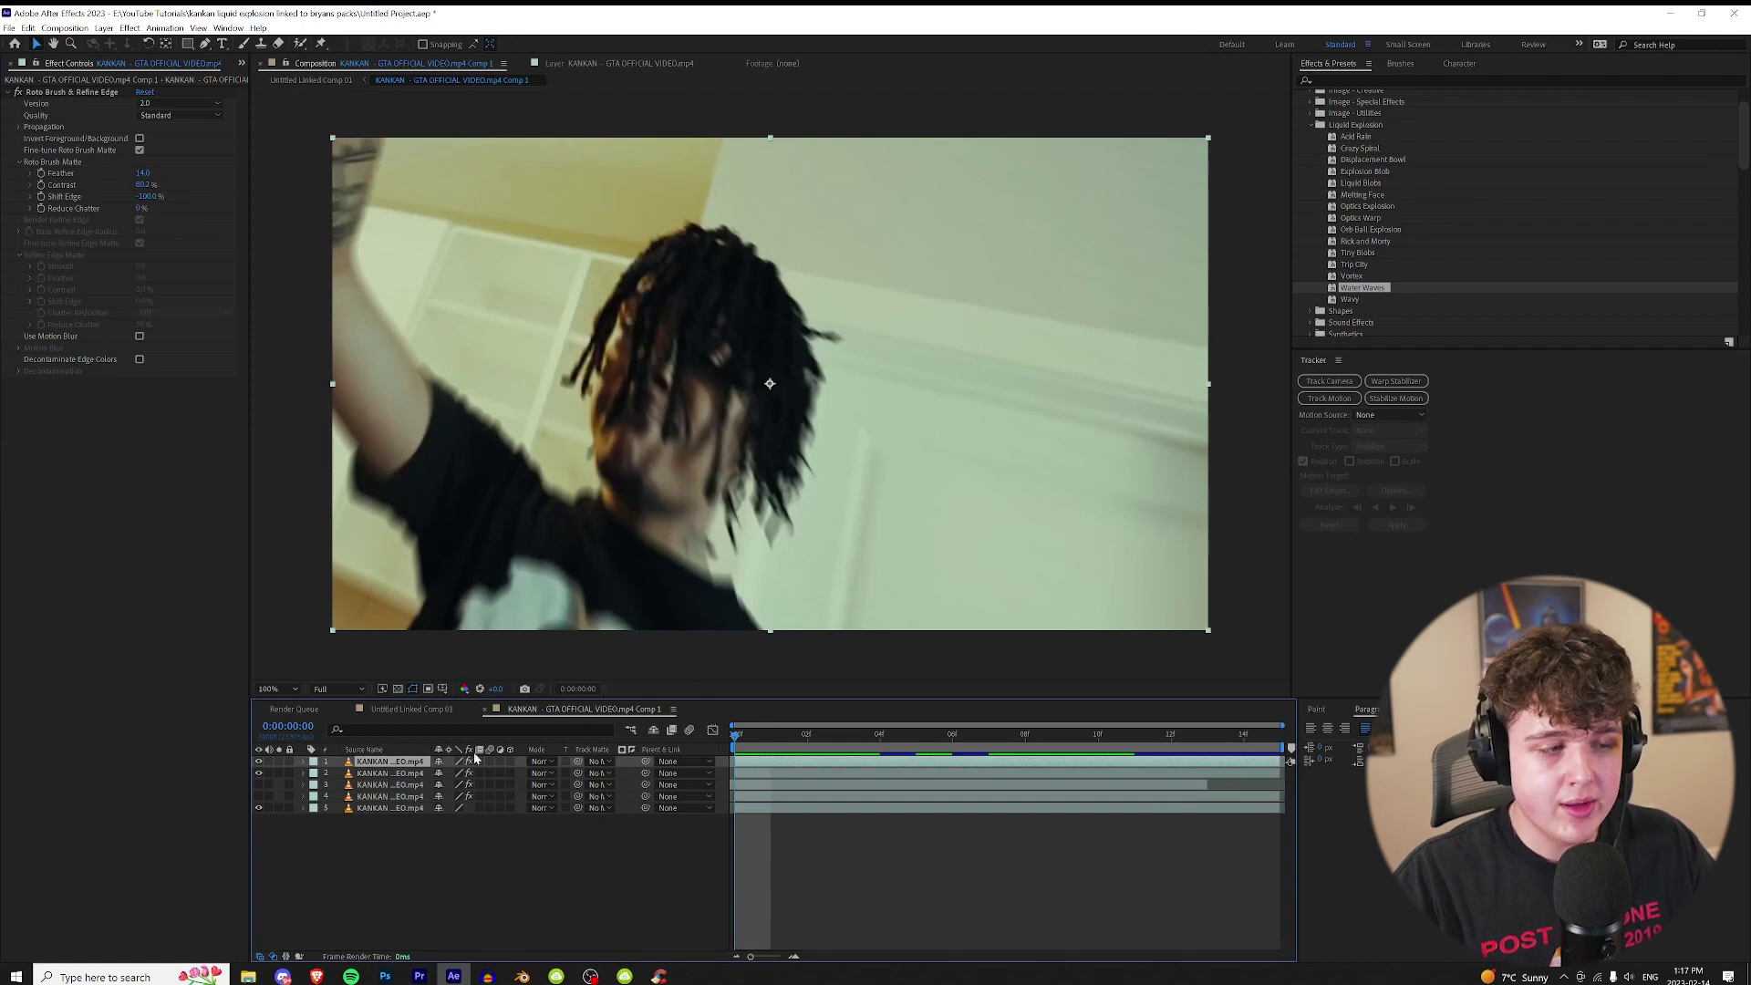
Apply the Optics Explosion preset from the Liquid Explosion folder to the top layer at the first frame.
double_click(1376, 203)
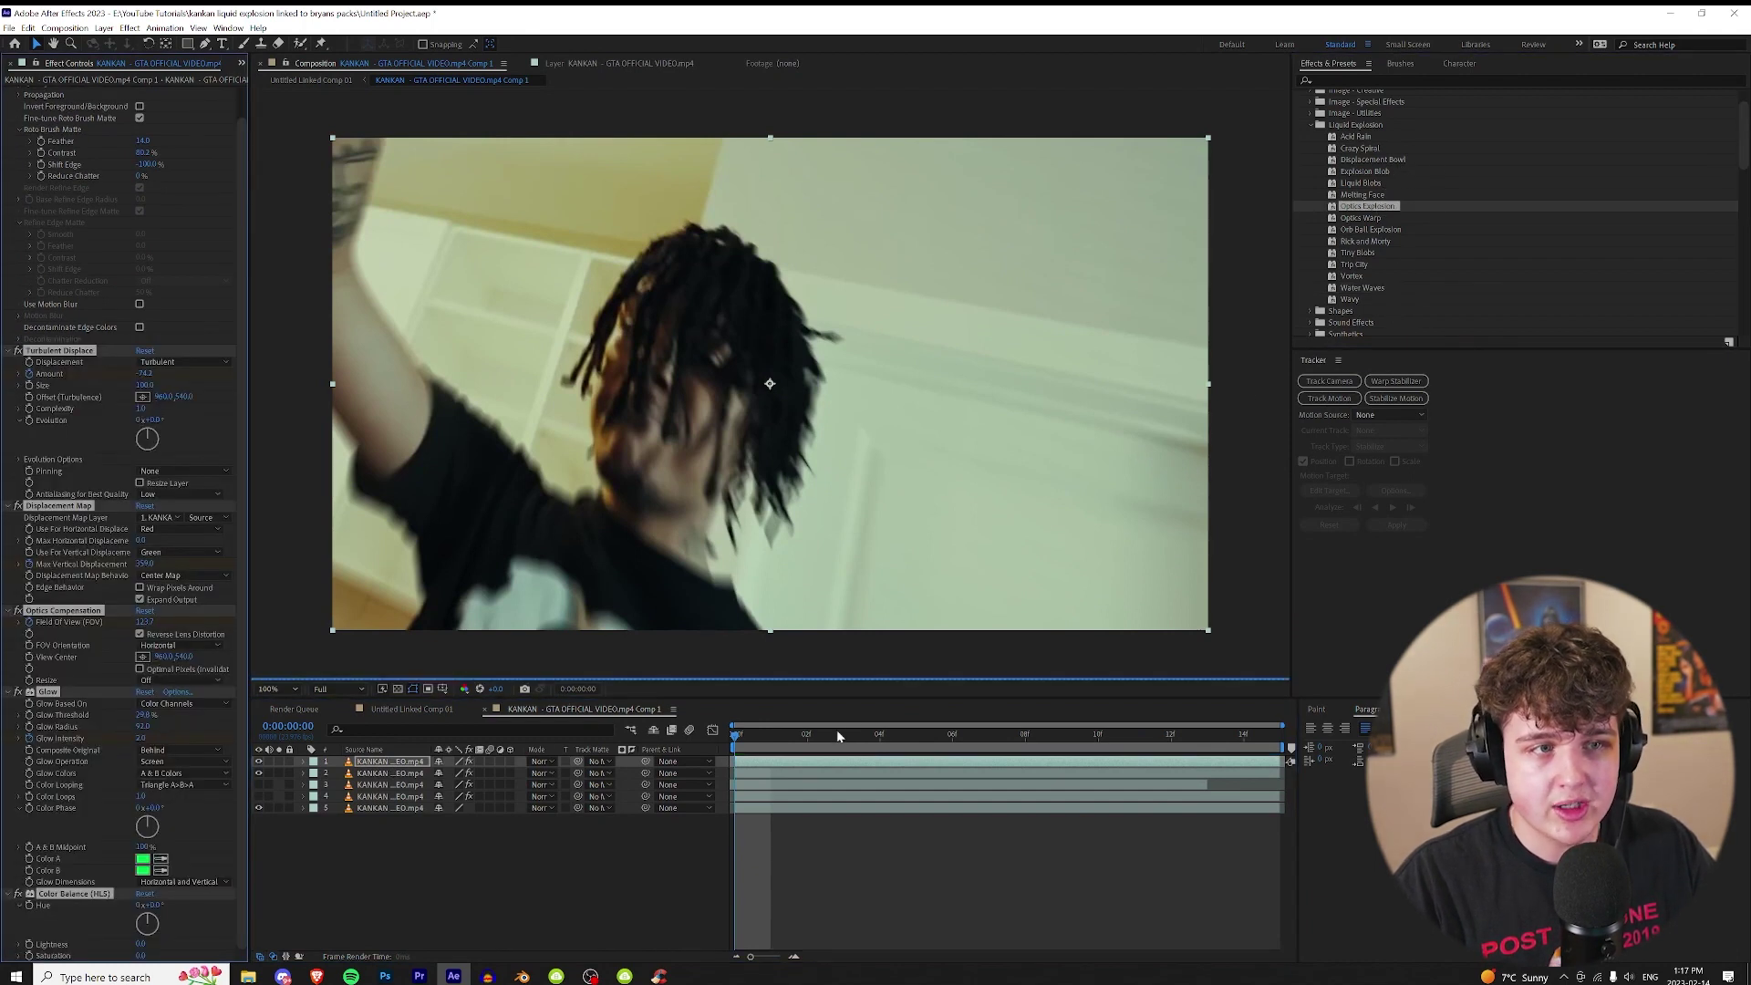